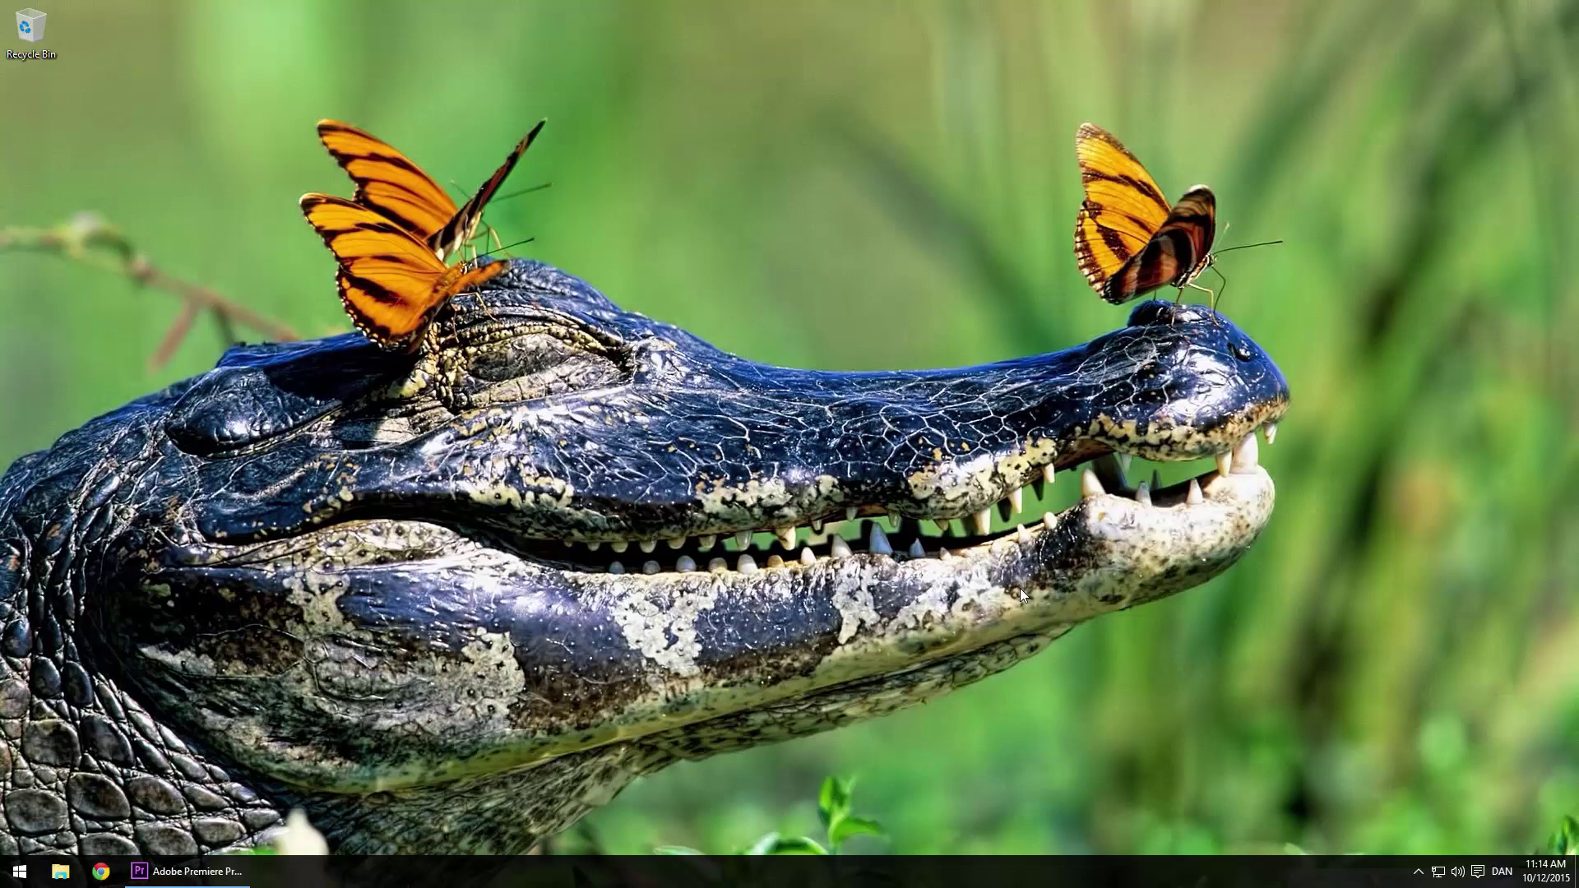
# Step: Create a new Premiere Pro project named France from the Welcome screen
pyautogui.click(188, 871)
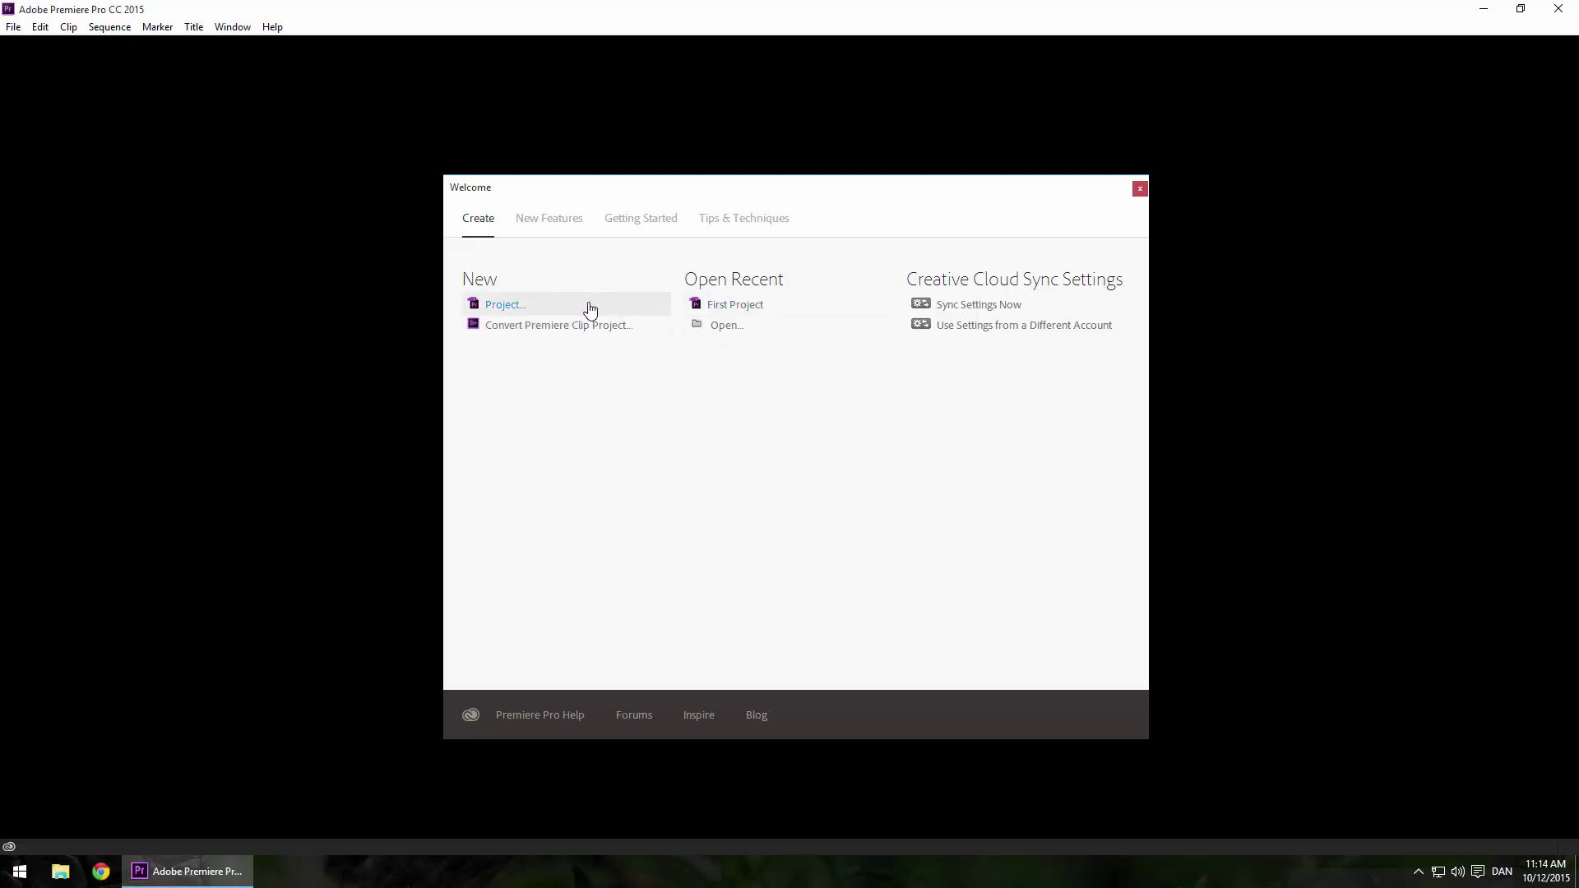
pyautogui.click(539, 316)
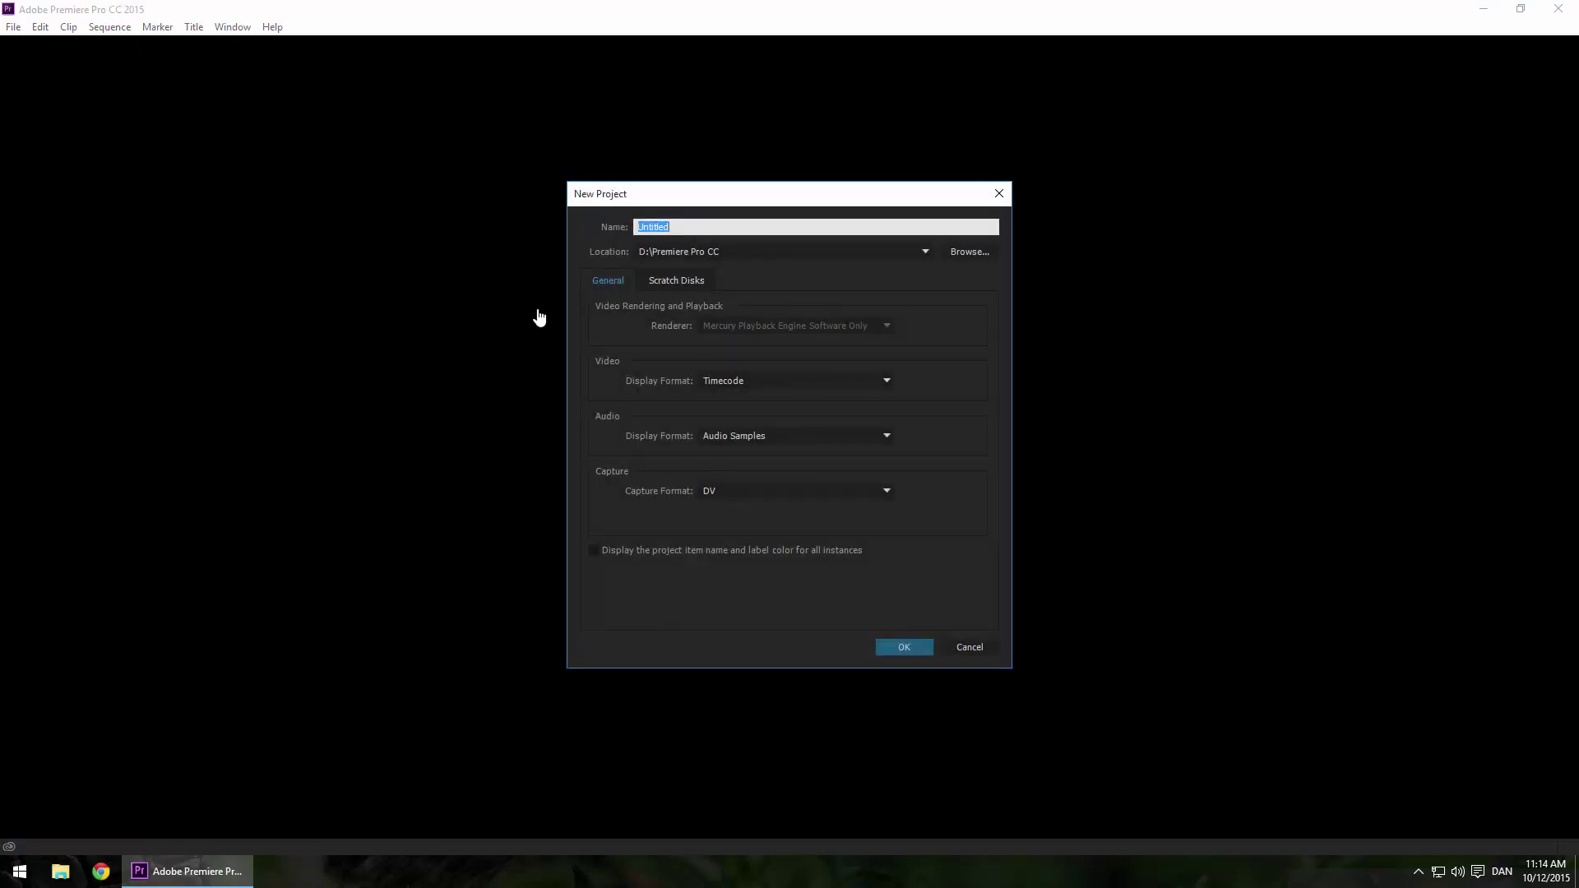
pyautogui.write('France')
pyautogui.press('Return')
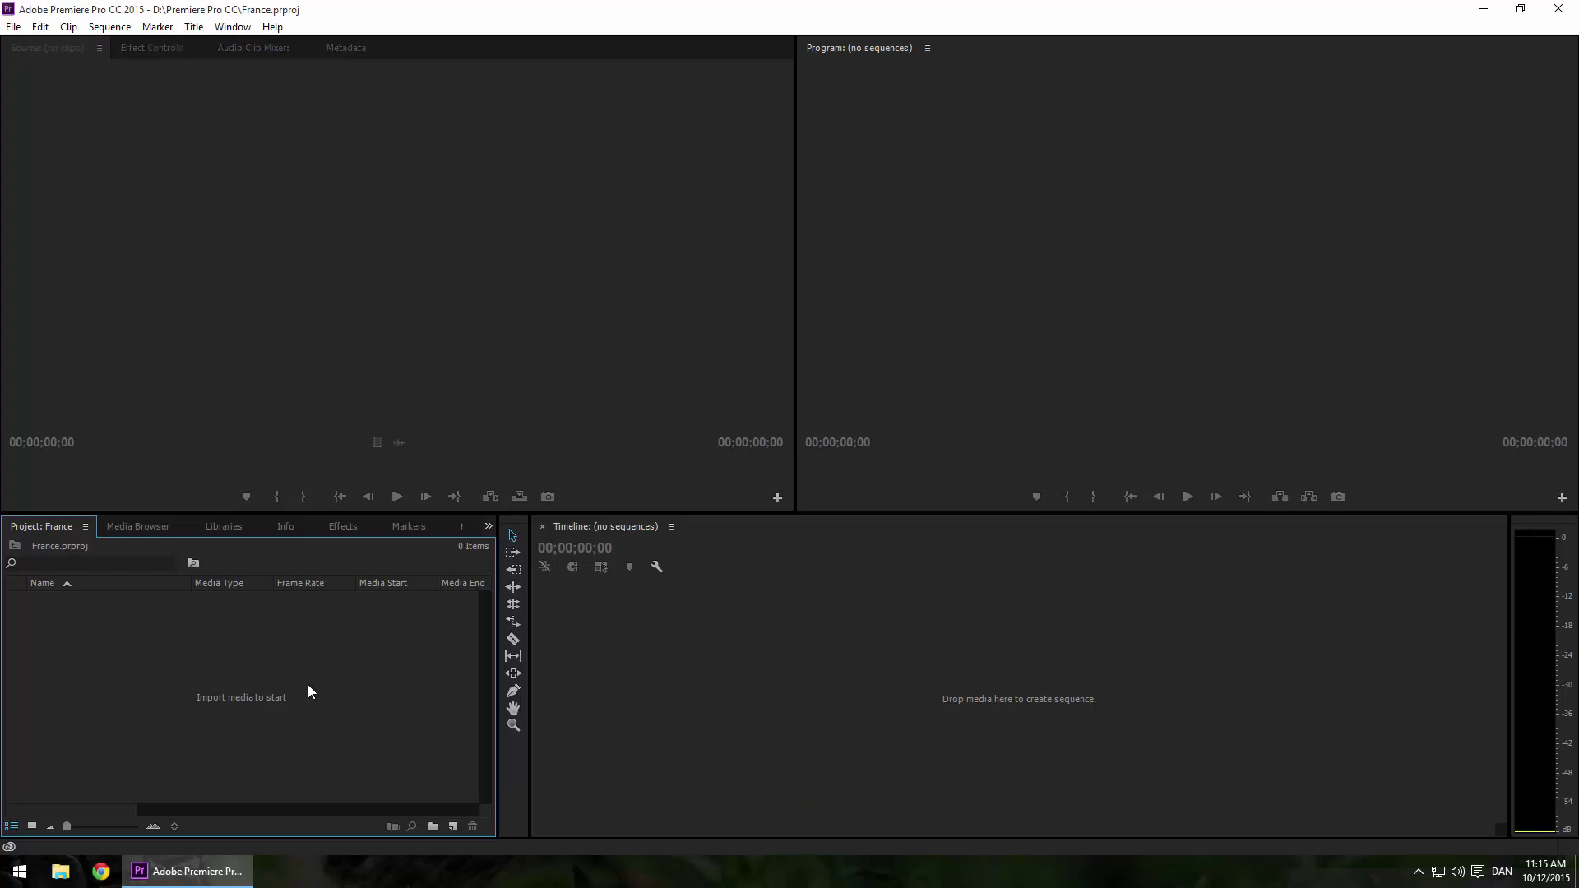
# Step: Import the whole Media folder into the France project as a bin
pyautogui.doubleClick(308, 684)
pyautogui.click(407, 312)
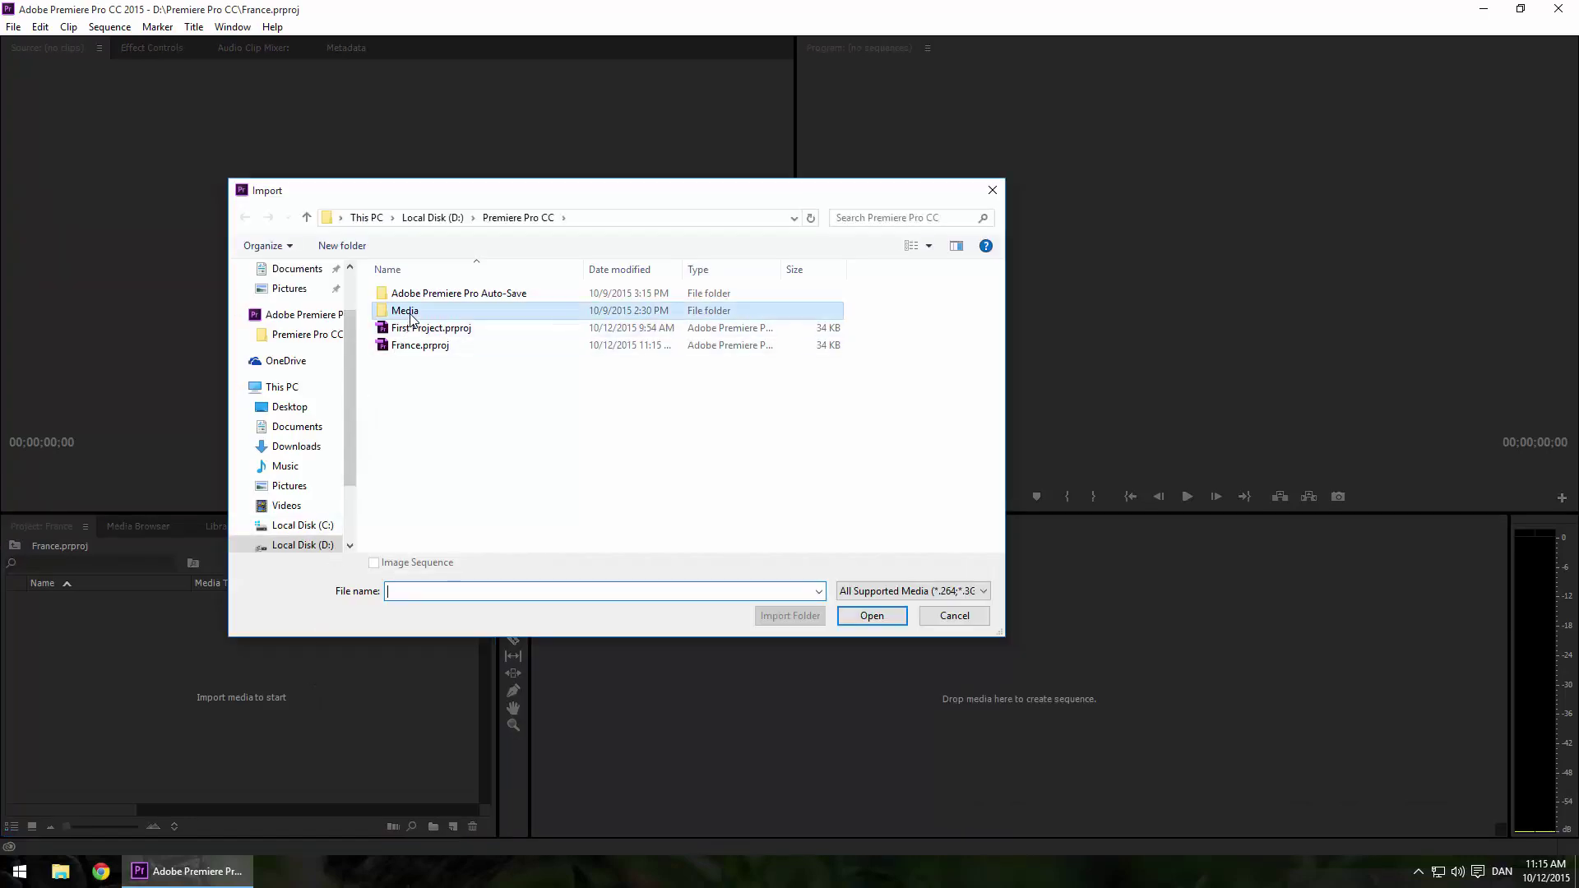
pyautogui.click(815, 618)
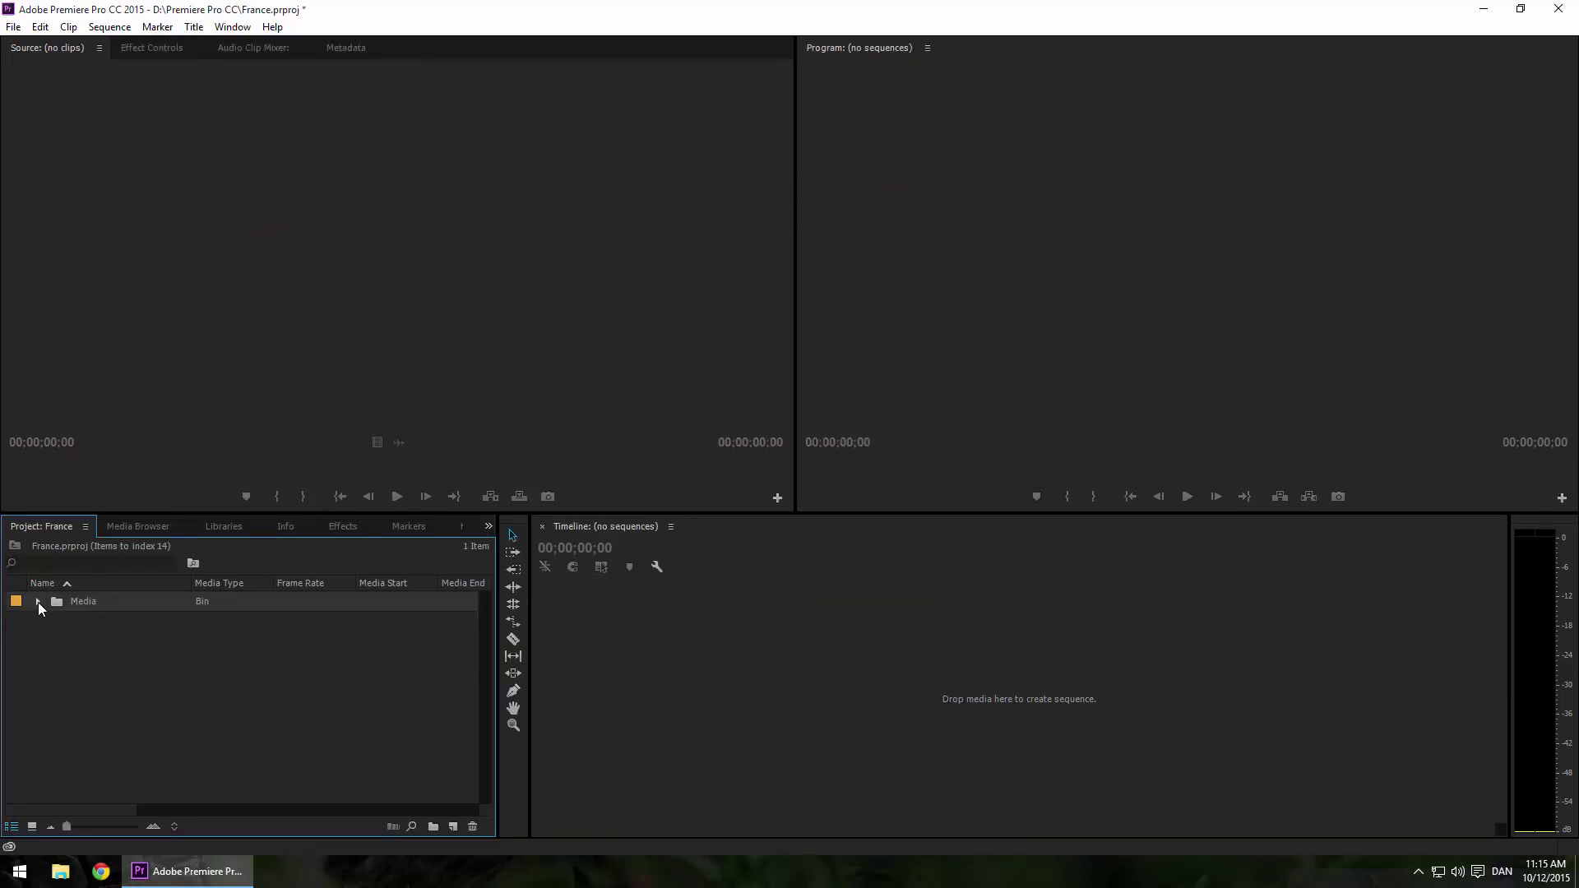
# Step: Expand the Media bin to inspect its Images sub-bin, then collapse it
pyautogui.click(38, 602)
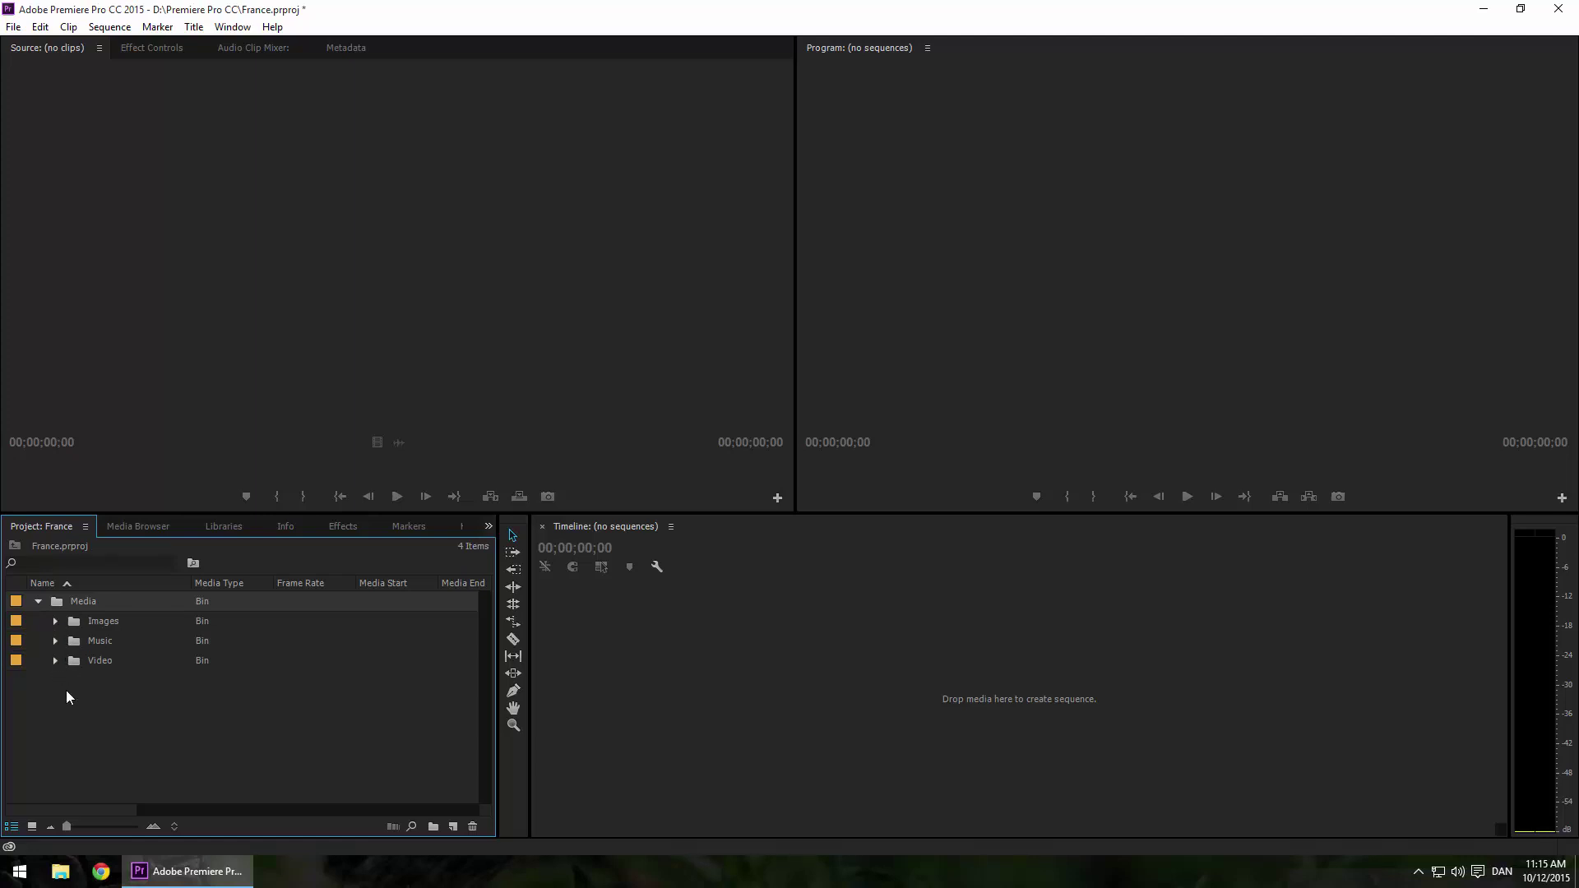
pyautogui.click(74, 624)
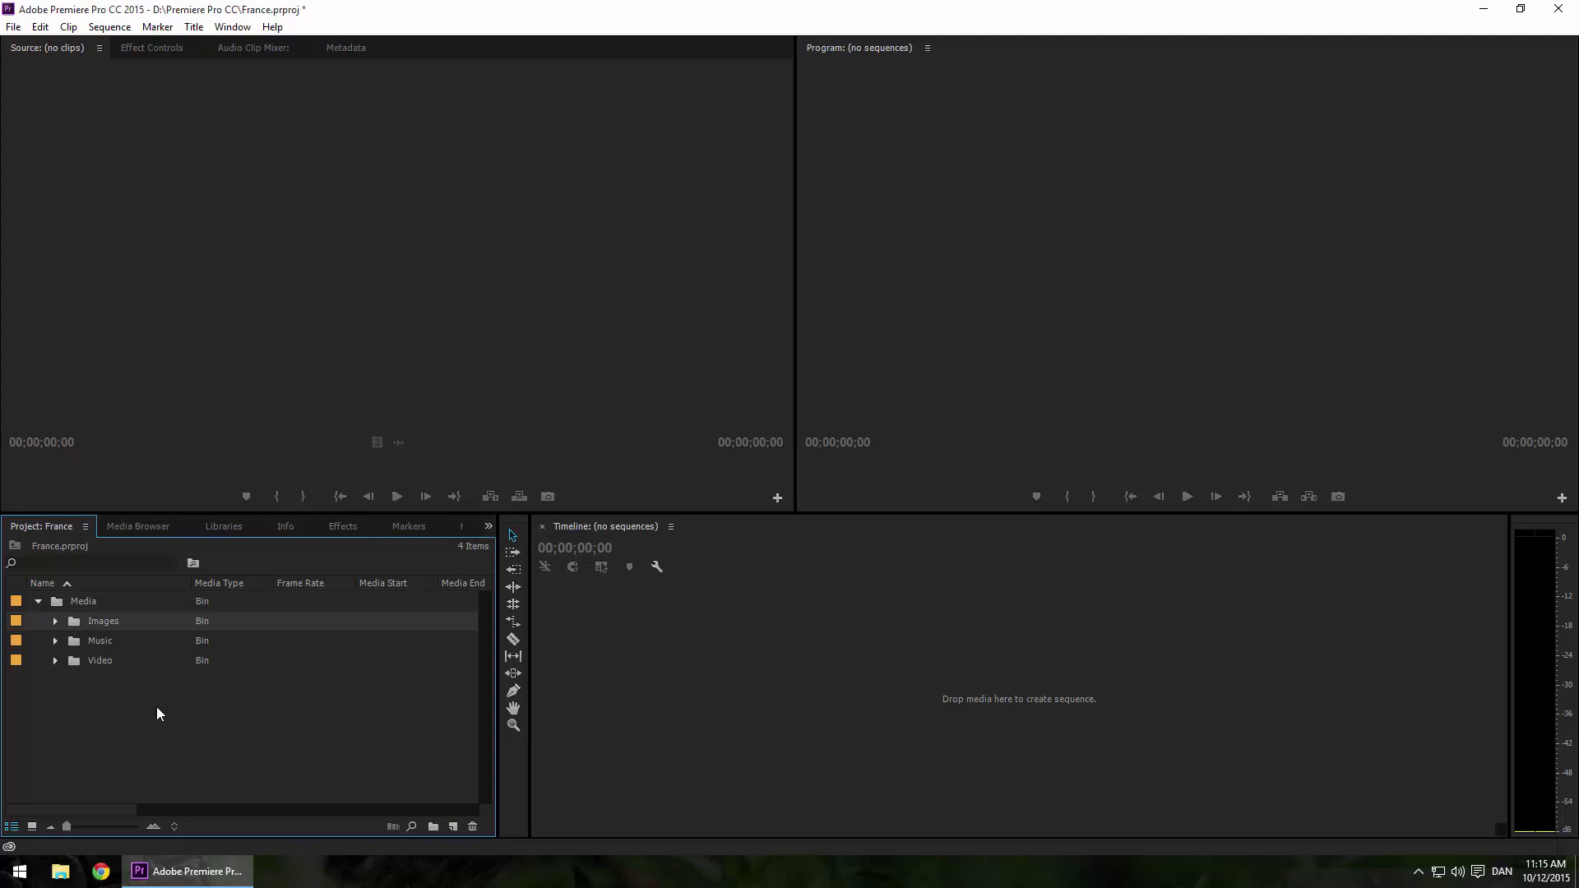
pyautogui.click(37, 601)
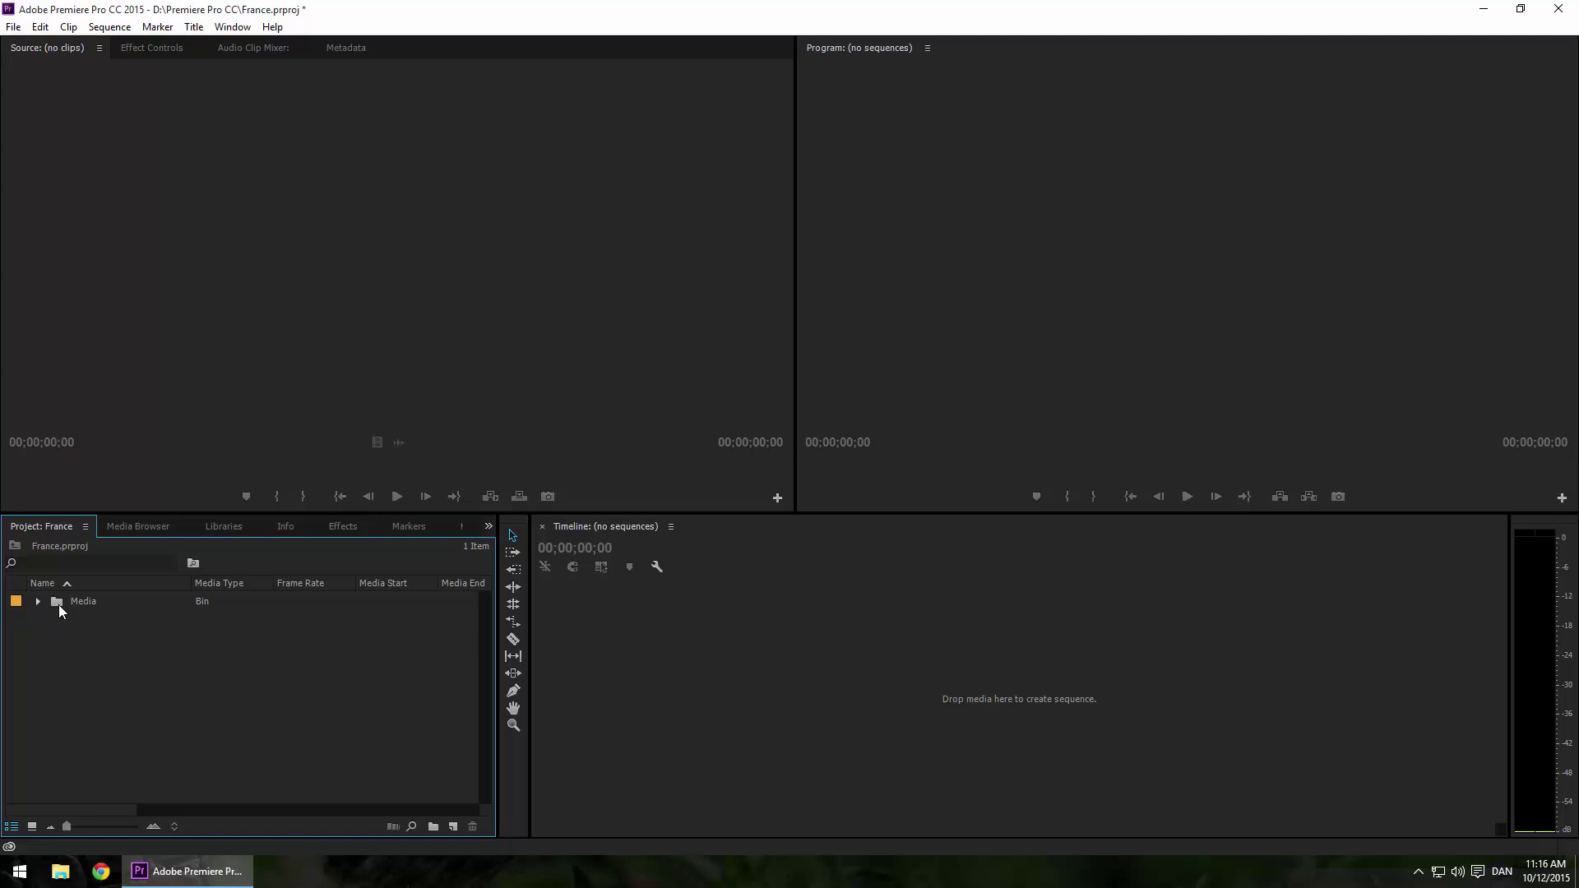
# Step: Open the Media bin in a floating window and drag the Images bin onto the Timeline
pyautogui.doubleClick(59, 607)
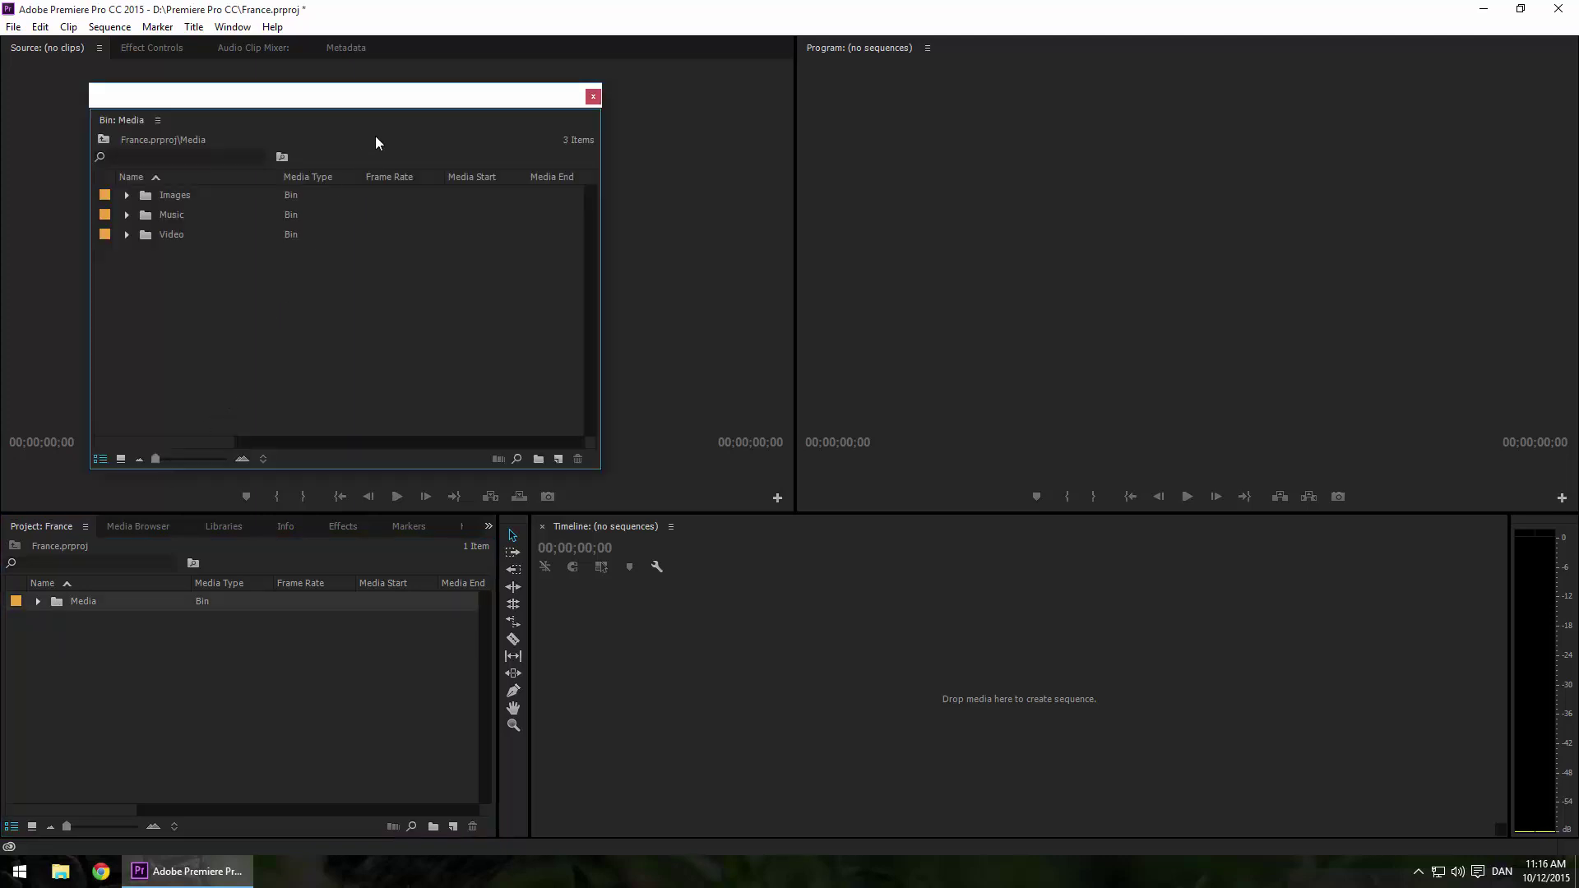
pyautogui.moveTo(437, 120); pyautogui.dragTo(570, 238)
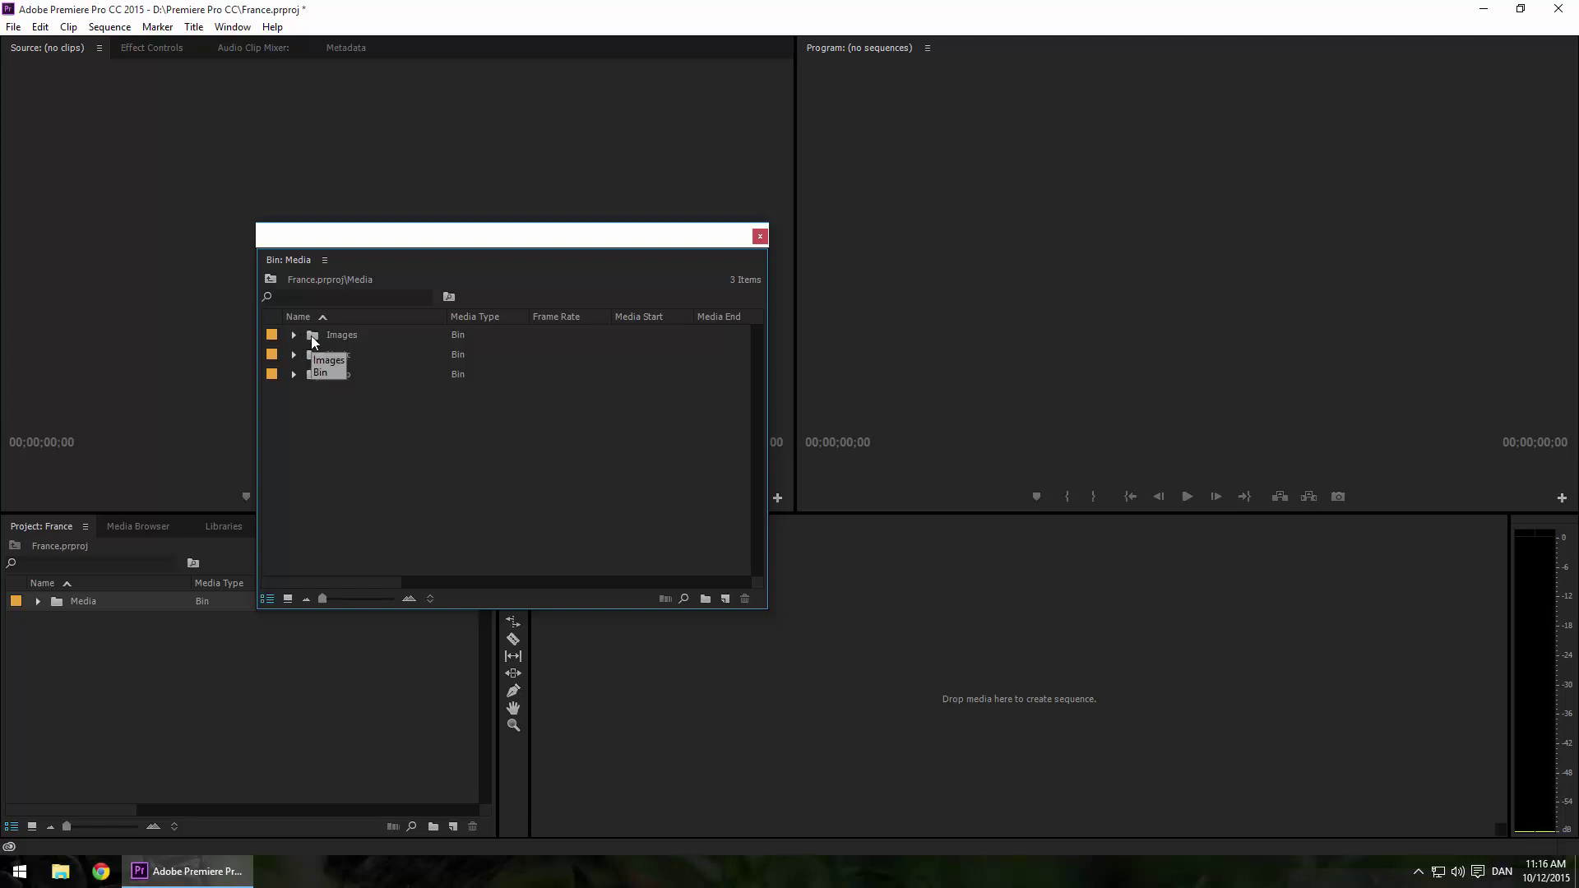
pyautogui.moveTo(314, 339)
pyautogui.mouseDown()
pyautogui.moveTo(691, 684)
pyautogui.moveTo(279, 331)
pyautogui.moveTo(710, 656)
pyautogui.mouseUp()
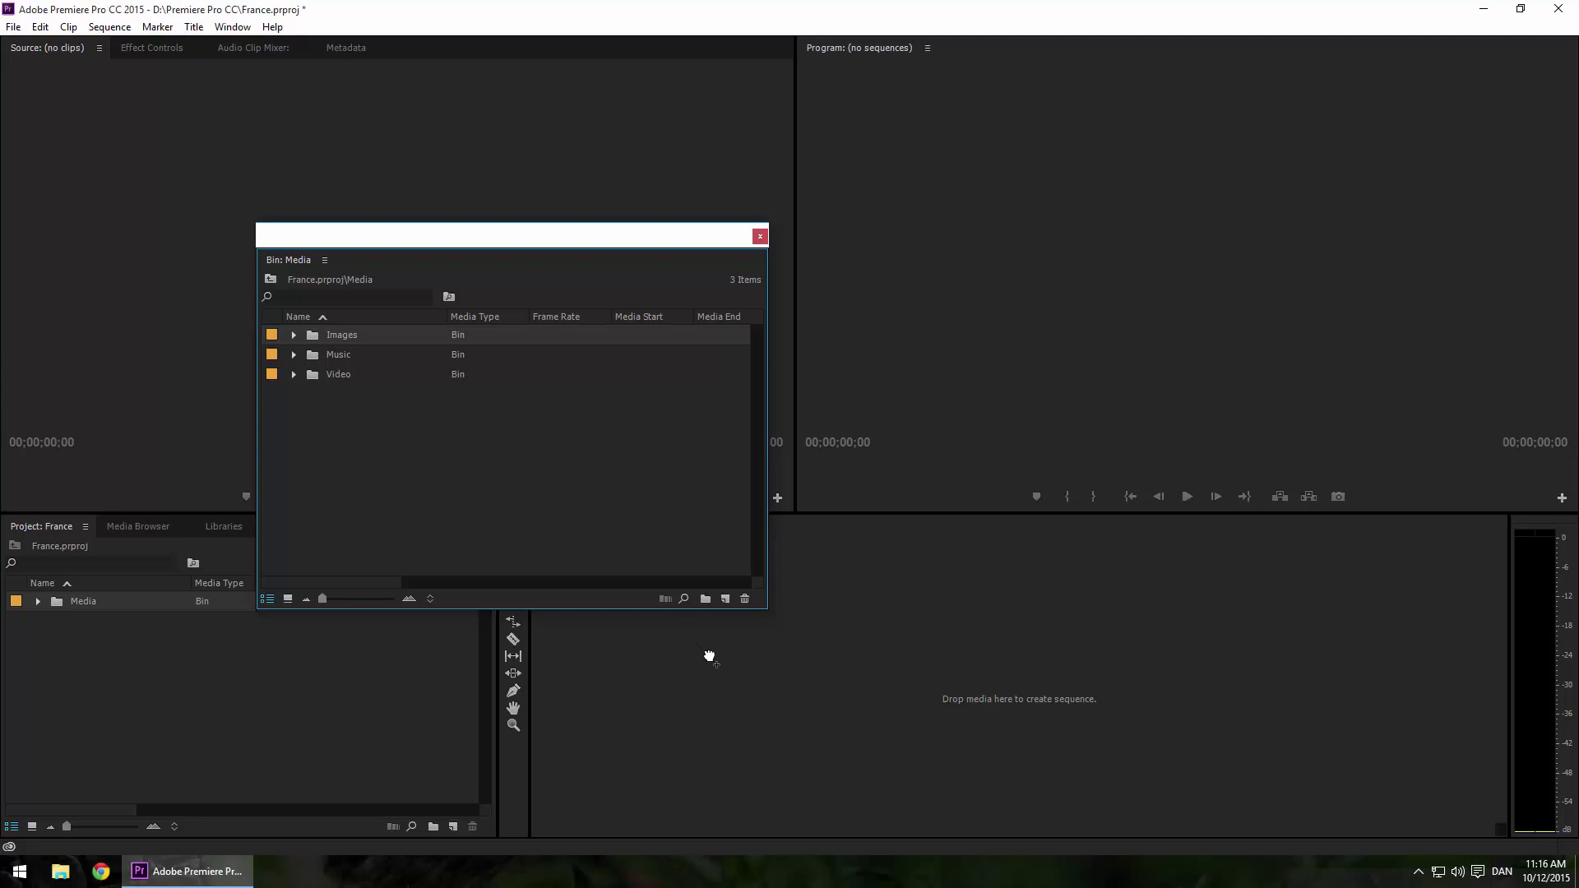
pyautogui.moveTo(709, 656); pyautogui.dragTo(512, 239)
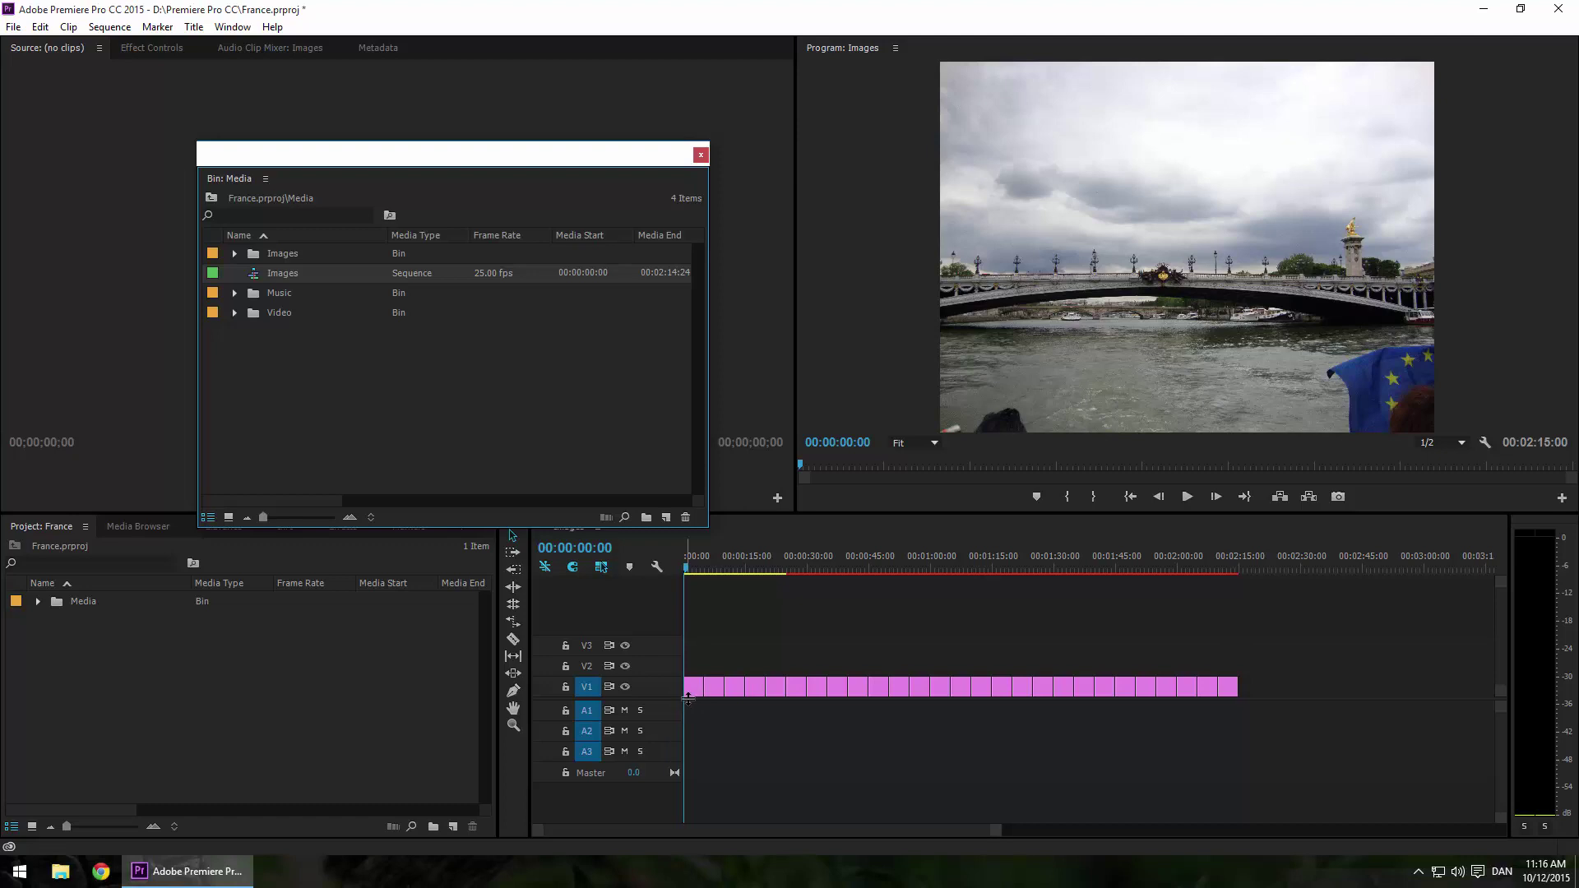
pyautogui.click(40, 27)
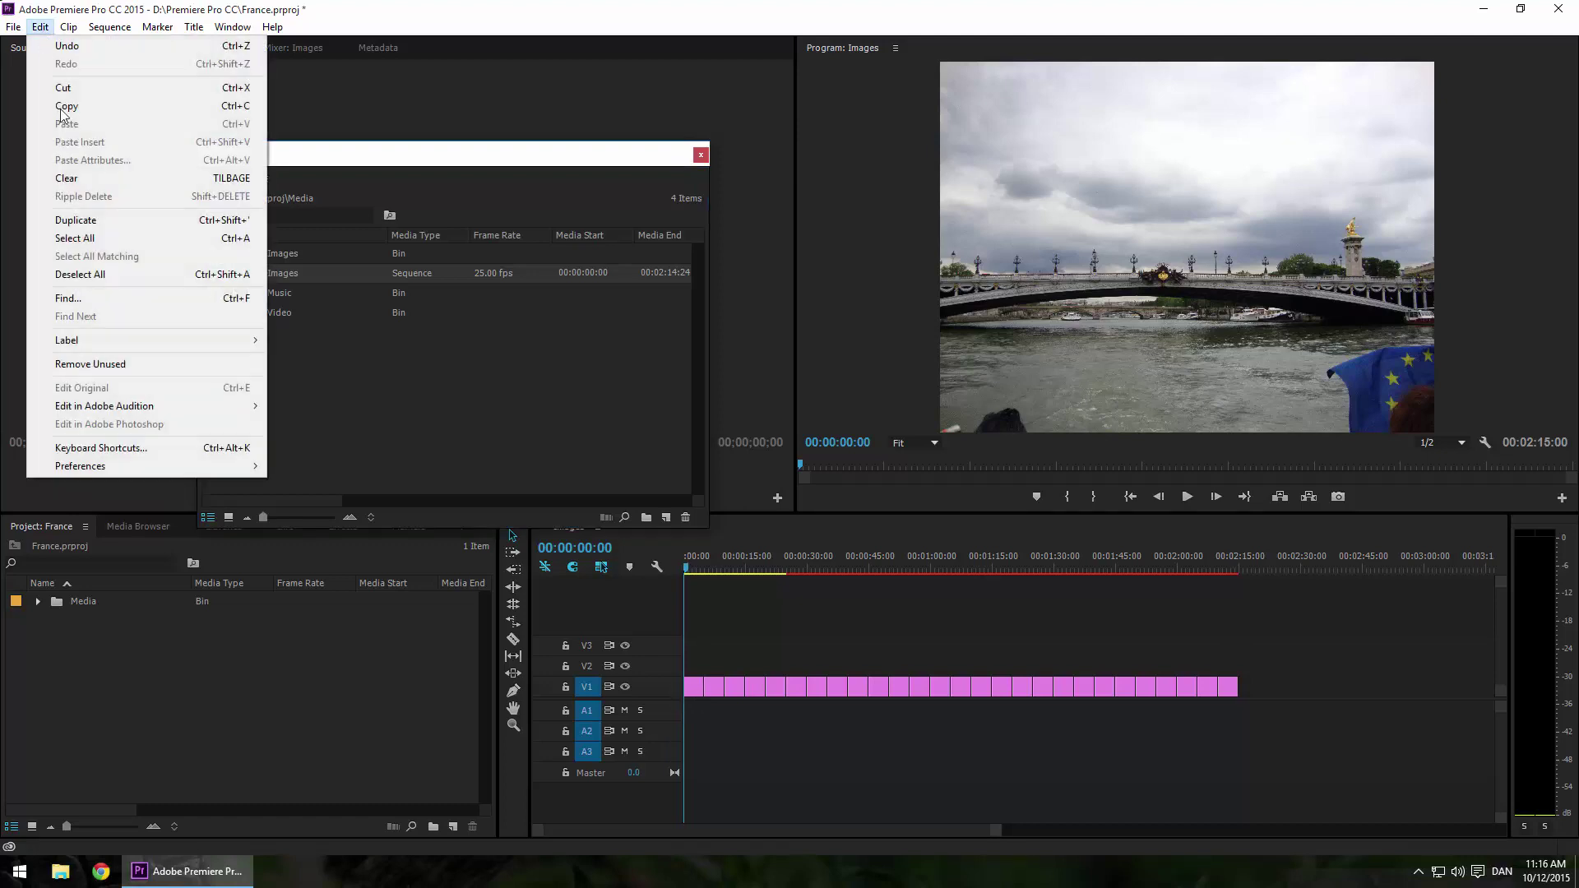
pyautogui.moveTo(129, 466)
pyautogui.click(308, 467)
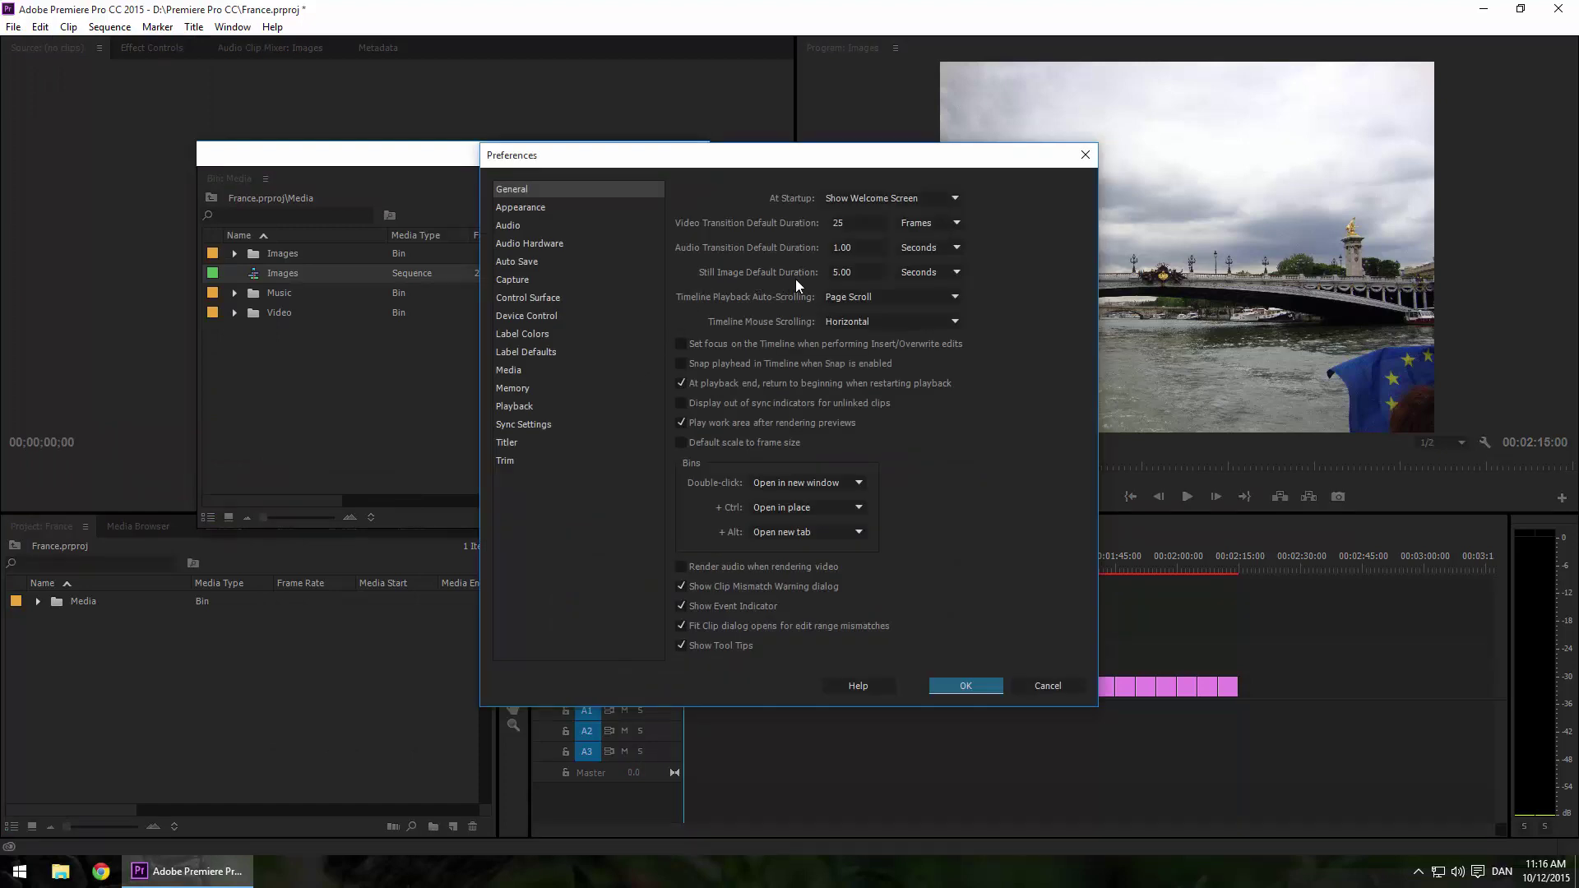
pyautogui.click(944, 274)
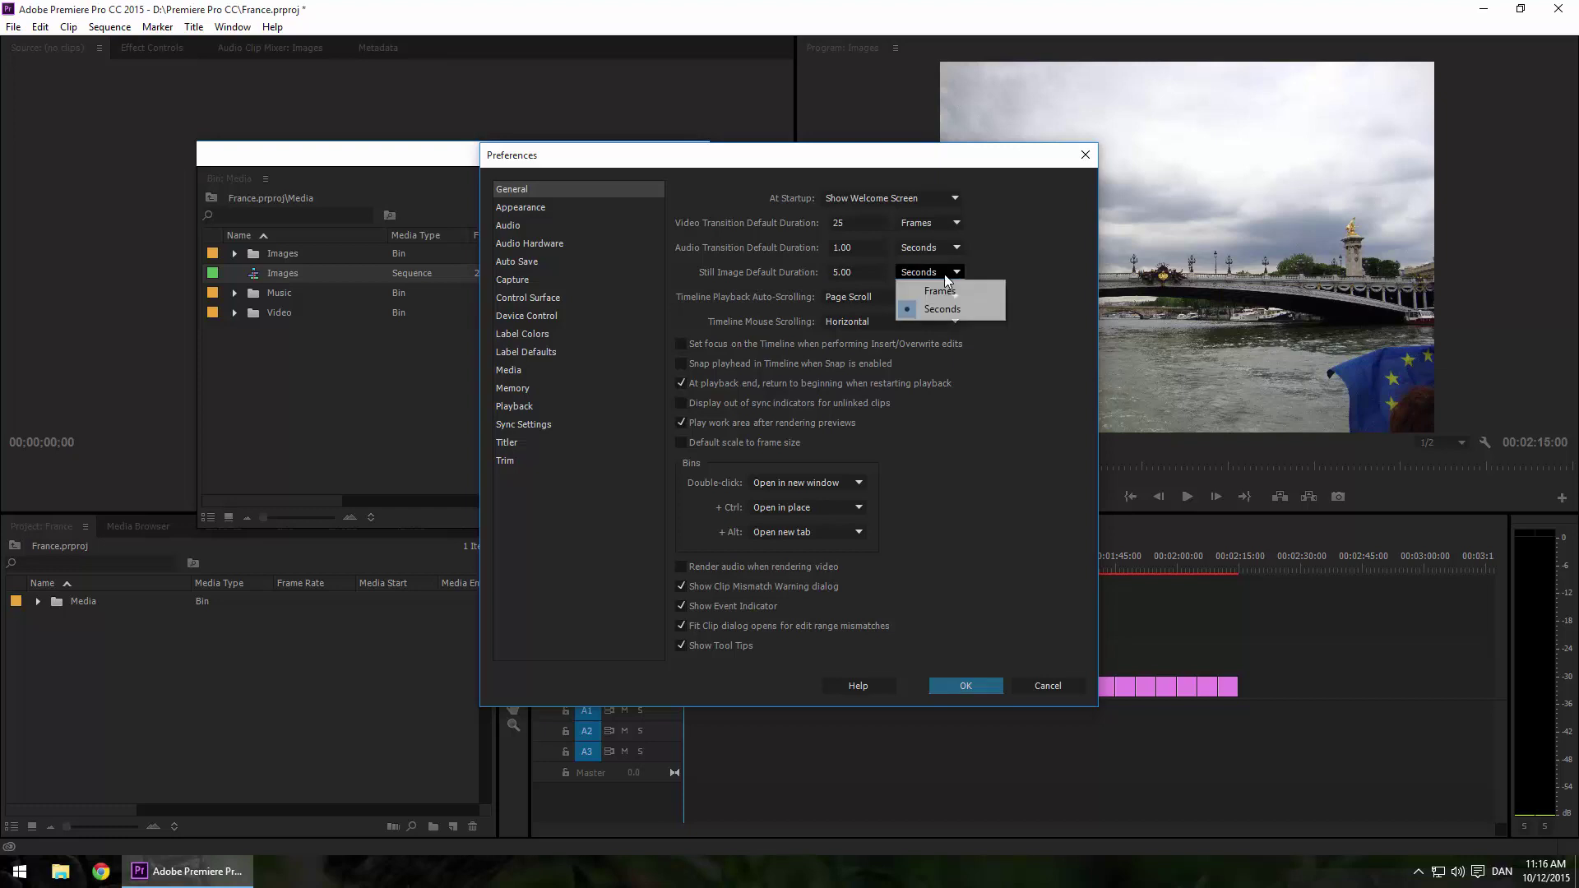
pyautogui.click(1010, 267)
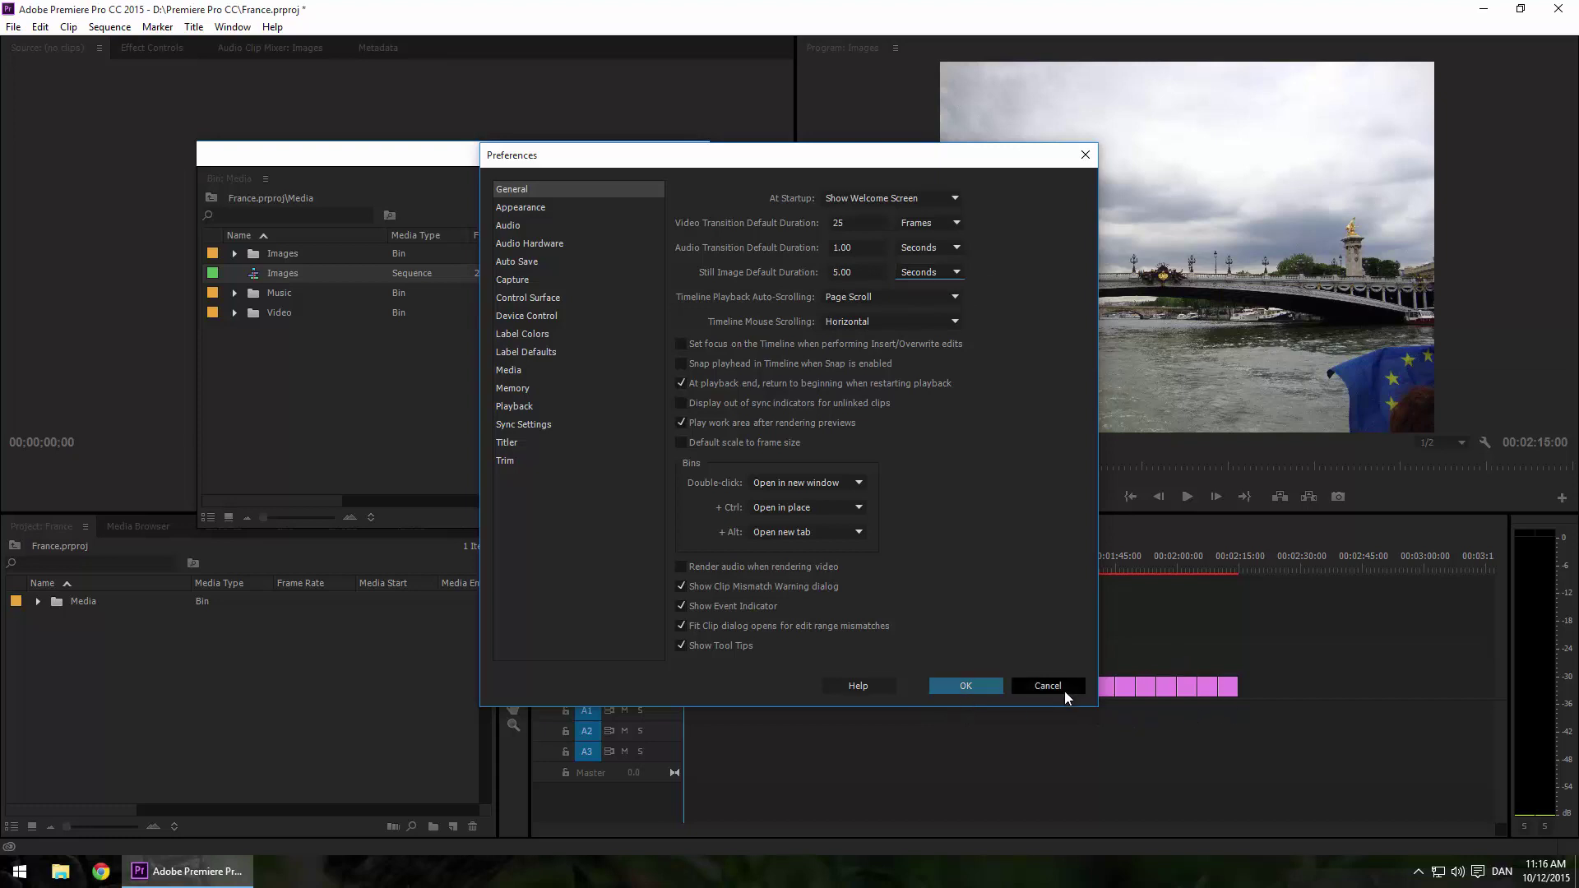
pyautogui.click(964, 686)
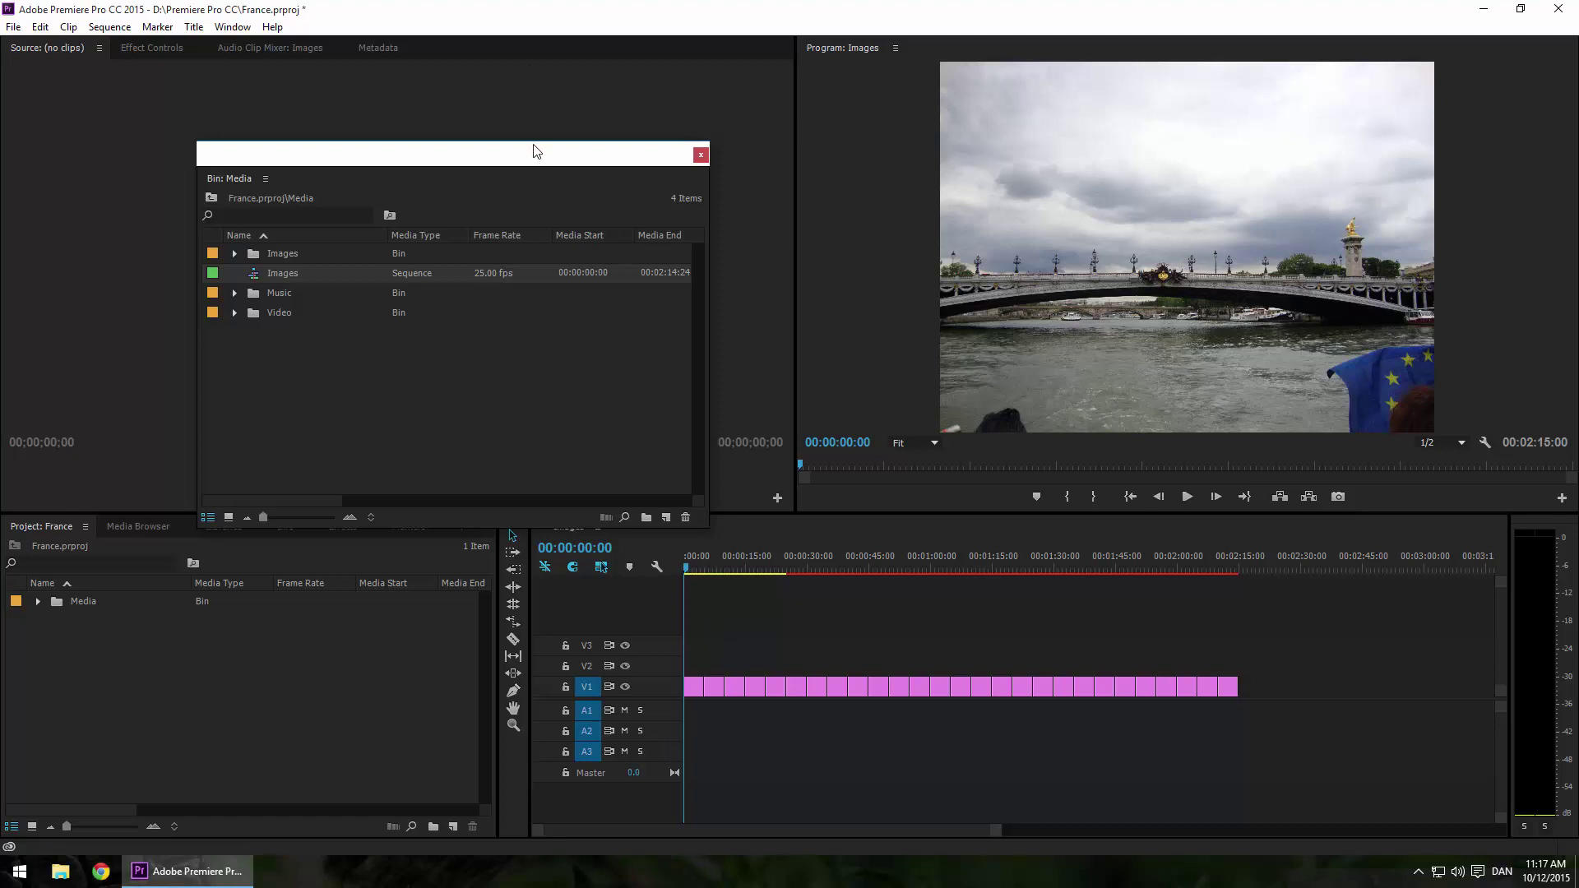
# Step: Move the Images sequence out of the Media bin to the project's top level
pyautogui.moveTo(538, 159); pyautogui.dragTo(530, 138)
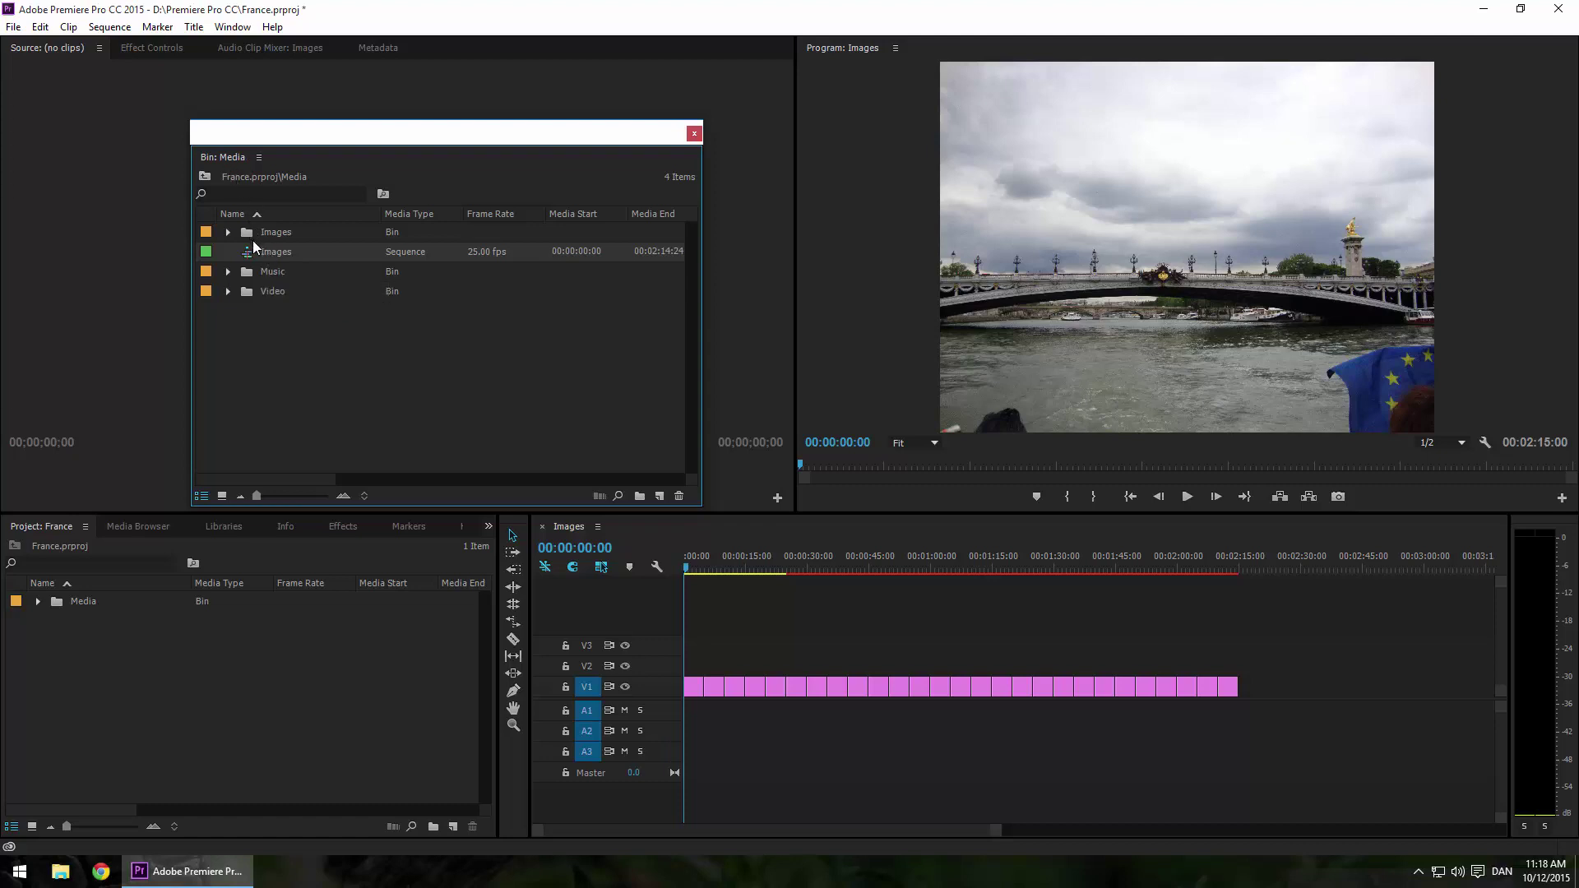
pyautogui.click(38, 601)
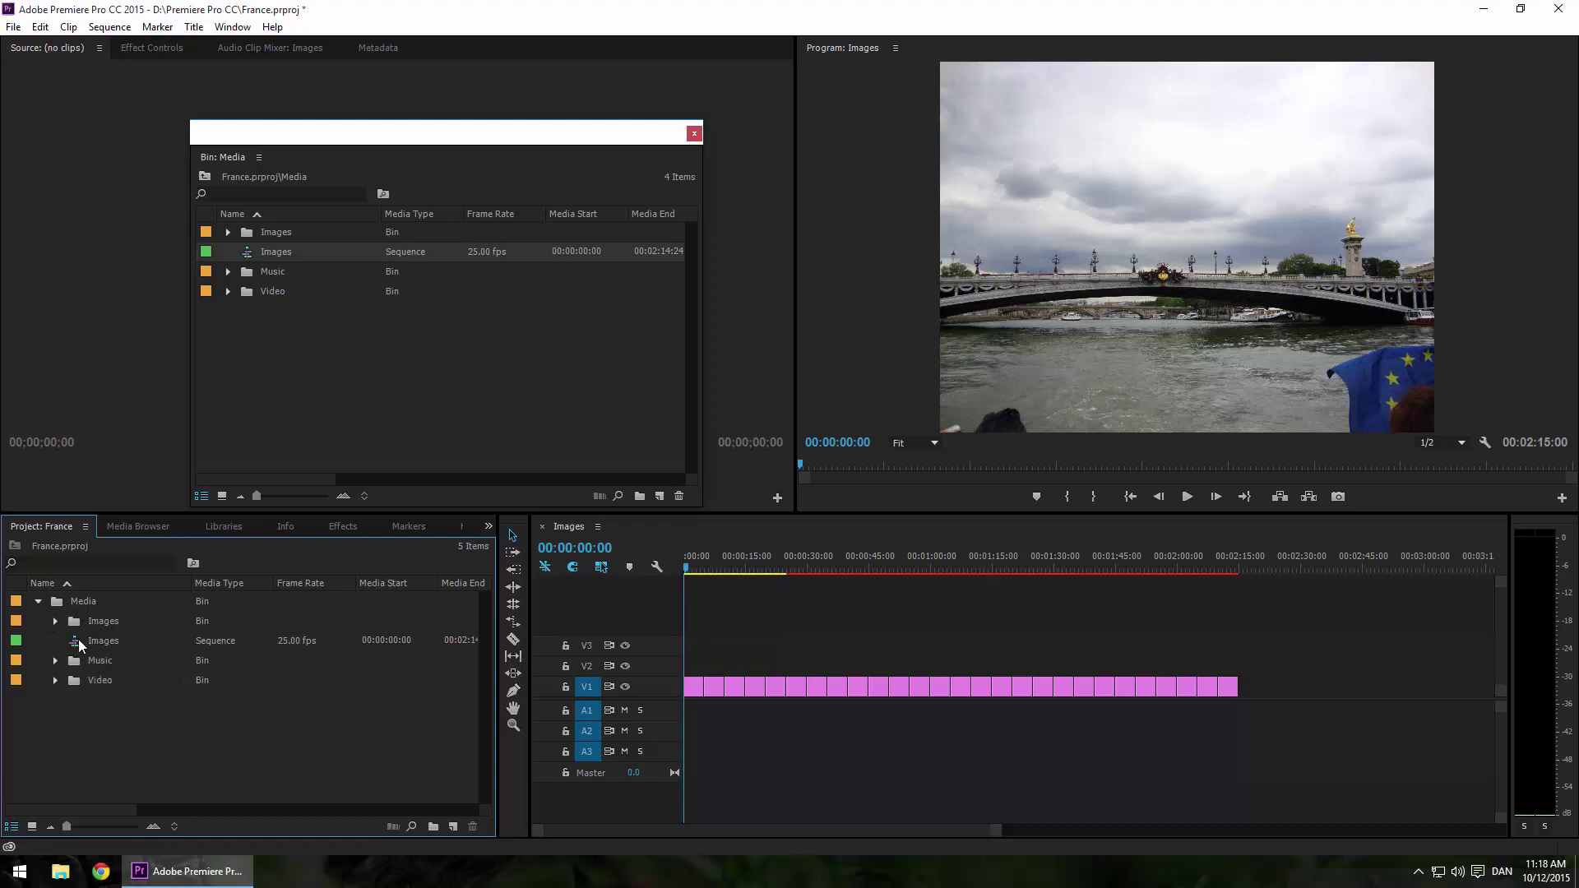
pyautogui.moveTo(77, 649); pyautogui.dragTo(82, 734)
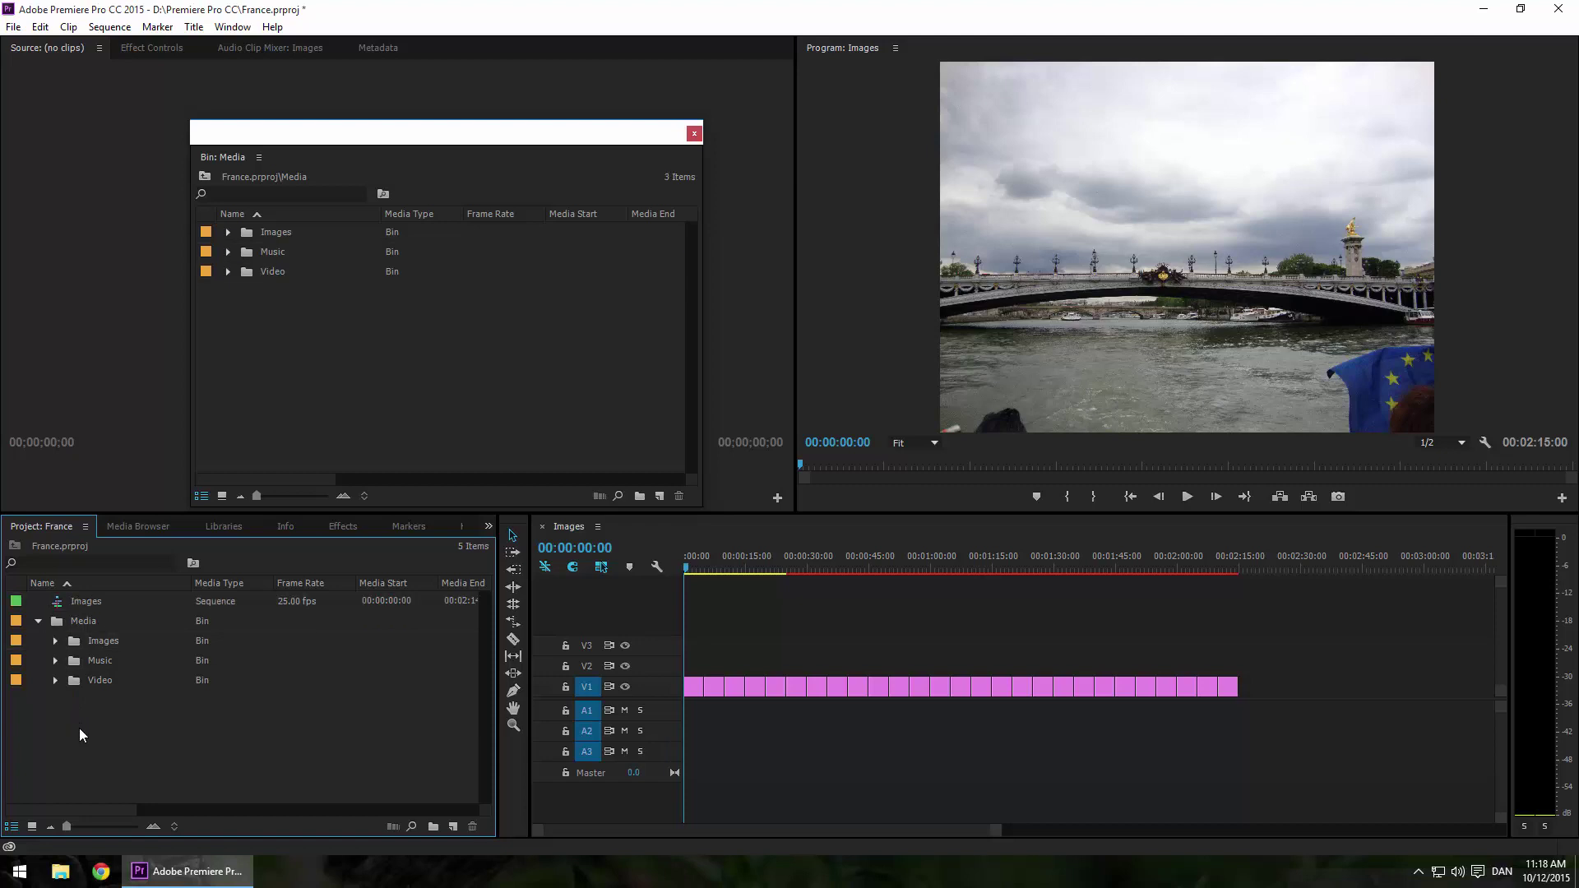
pyautogui.click(37, 621)
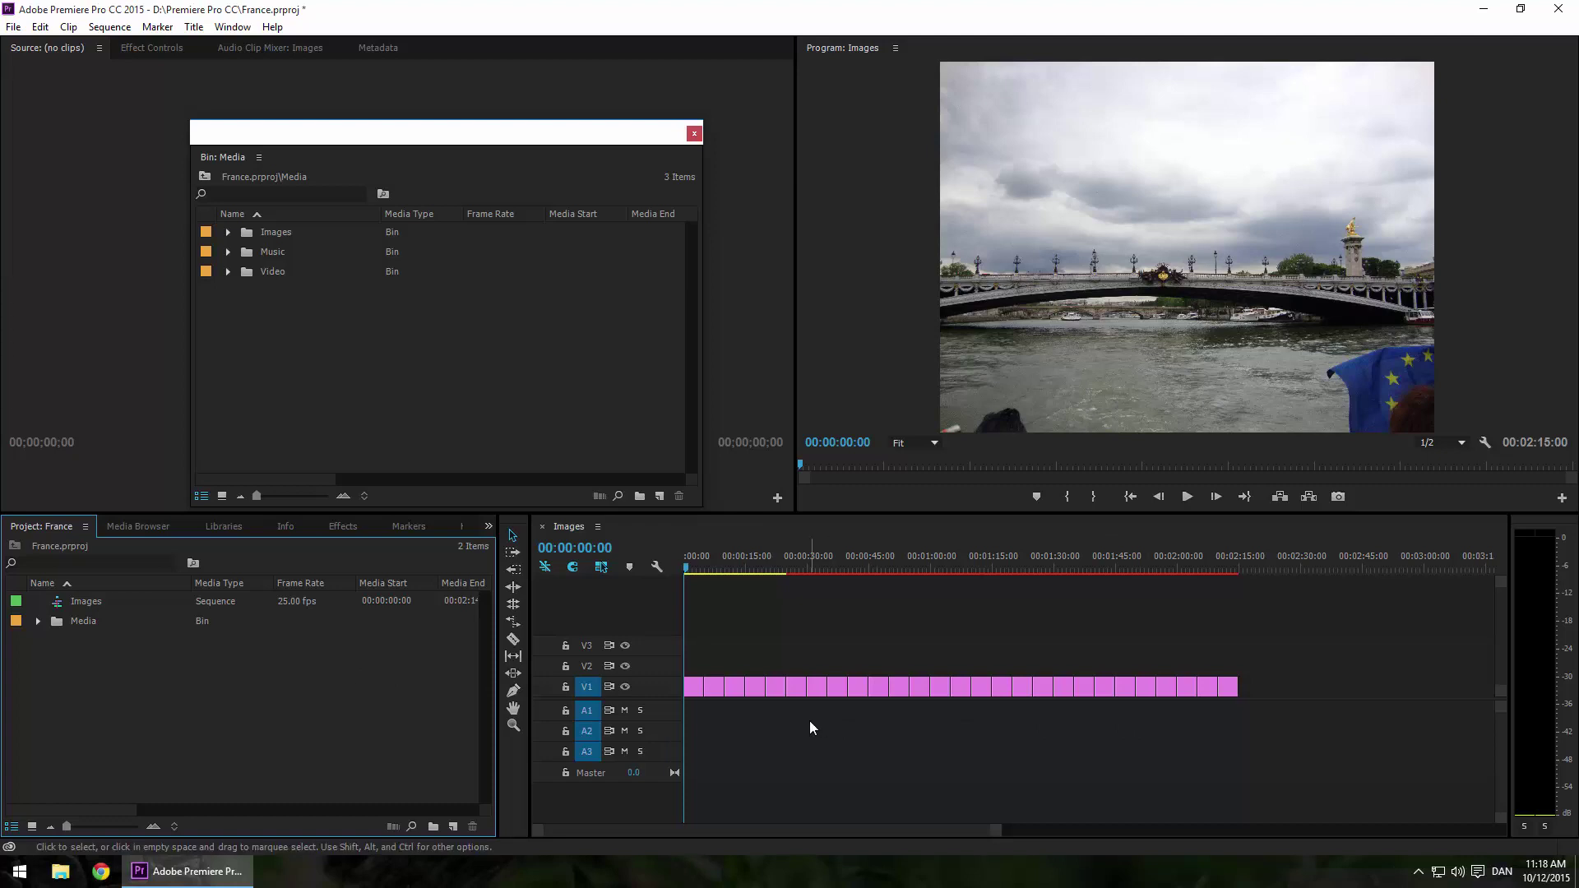
# Step: Rename the Images sequence in the Project panel to 'France'
pyautogui.click(37, 623)
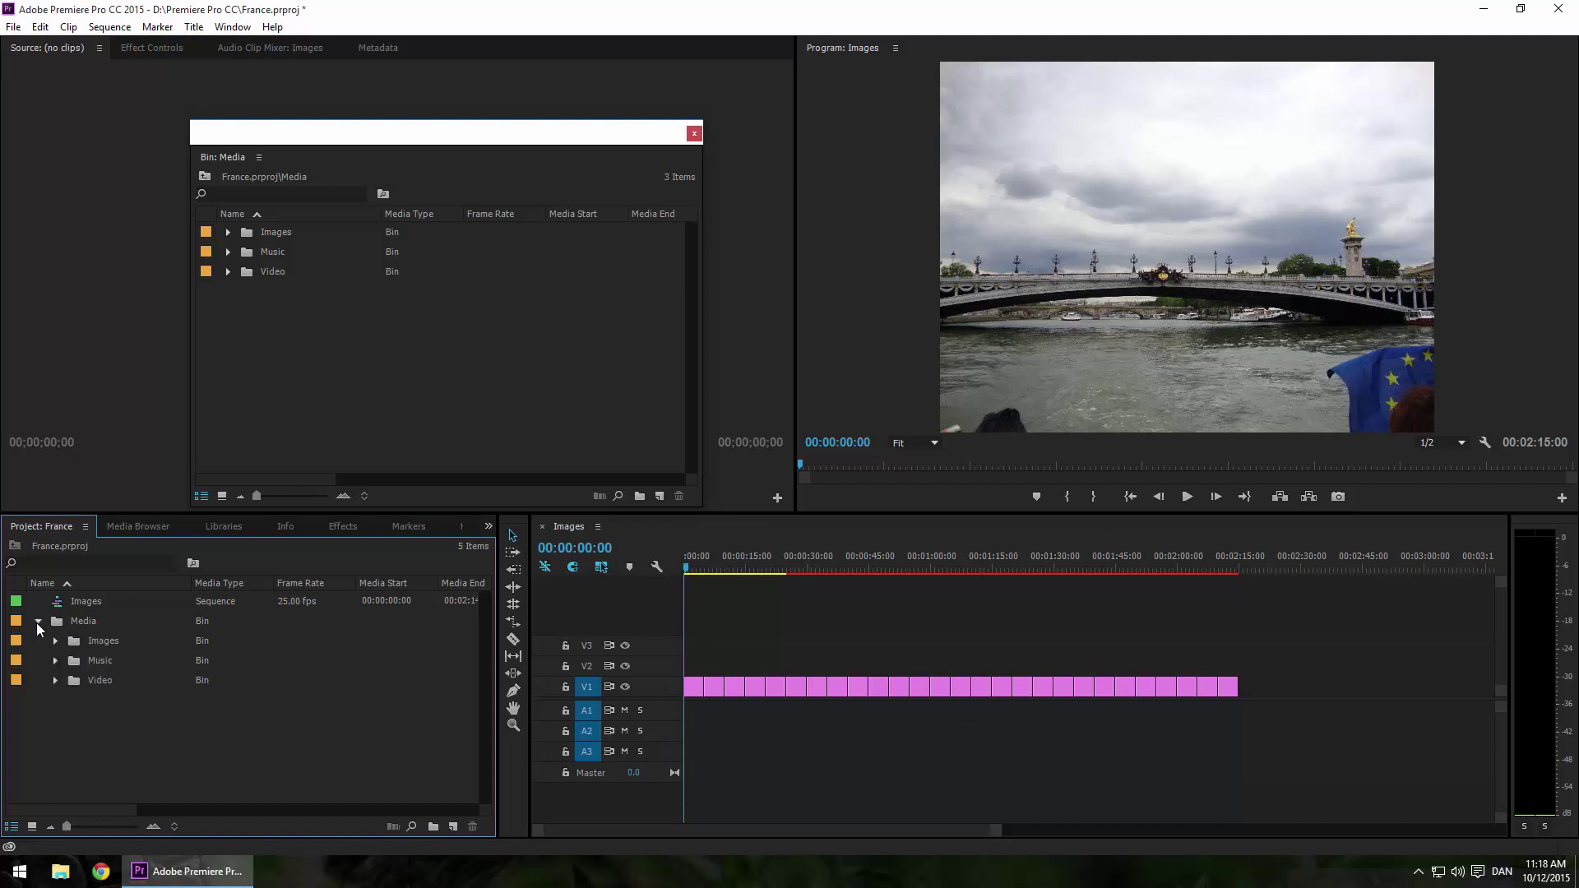
pyautogui.click(37, 623)
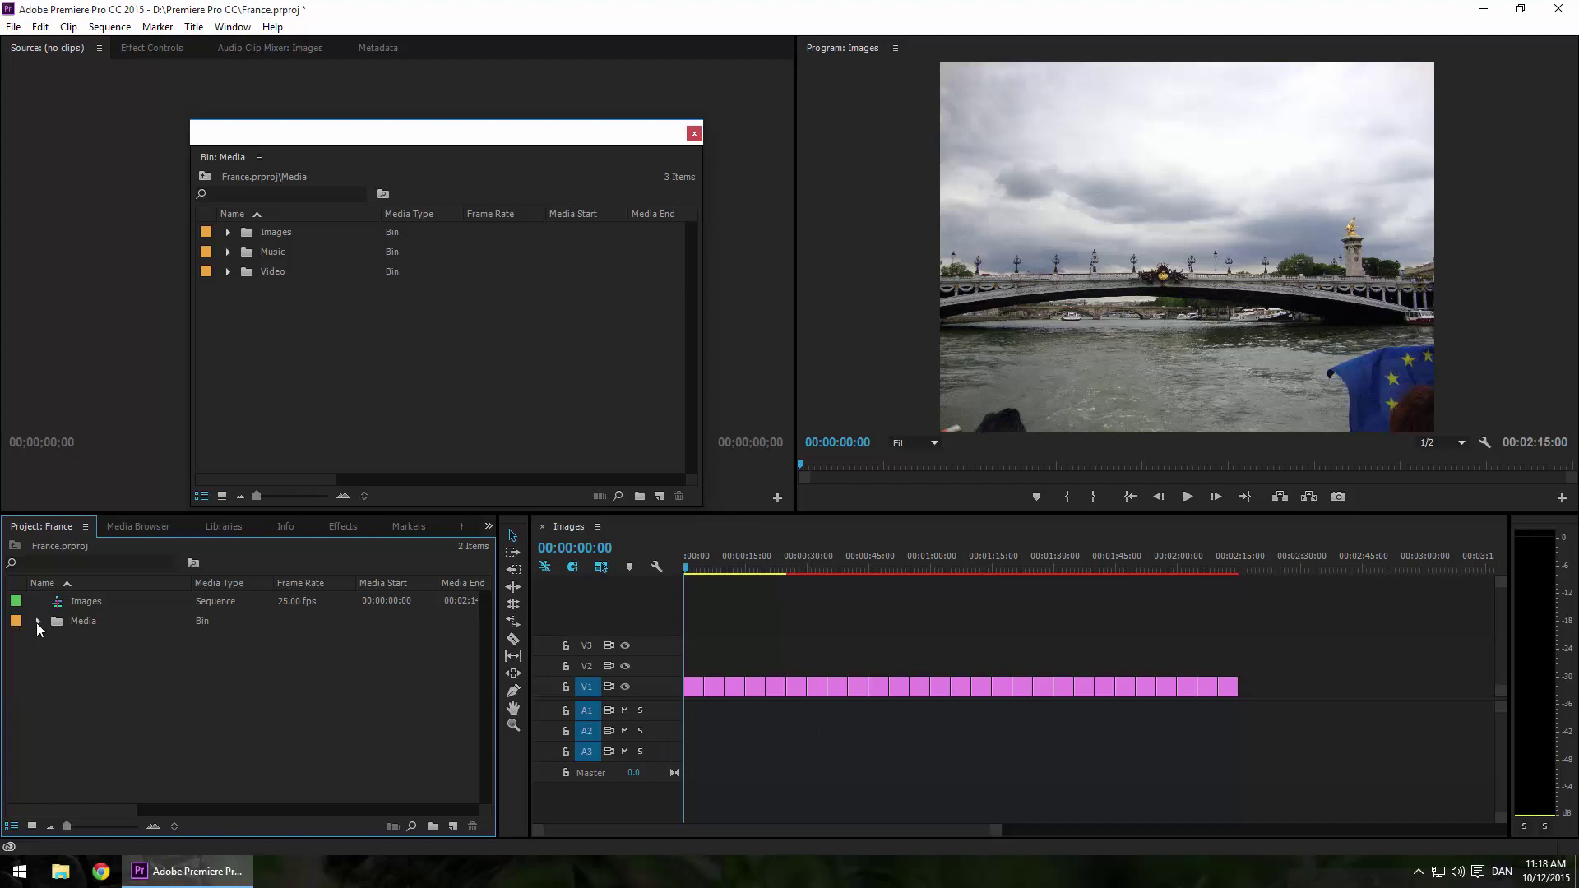
pyautogui.click(90, 604)
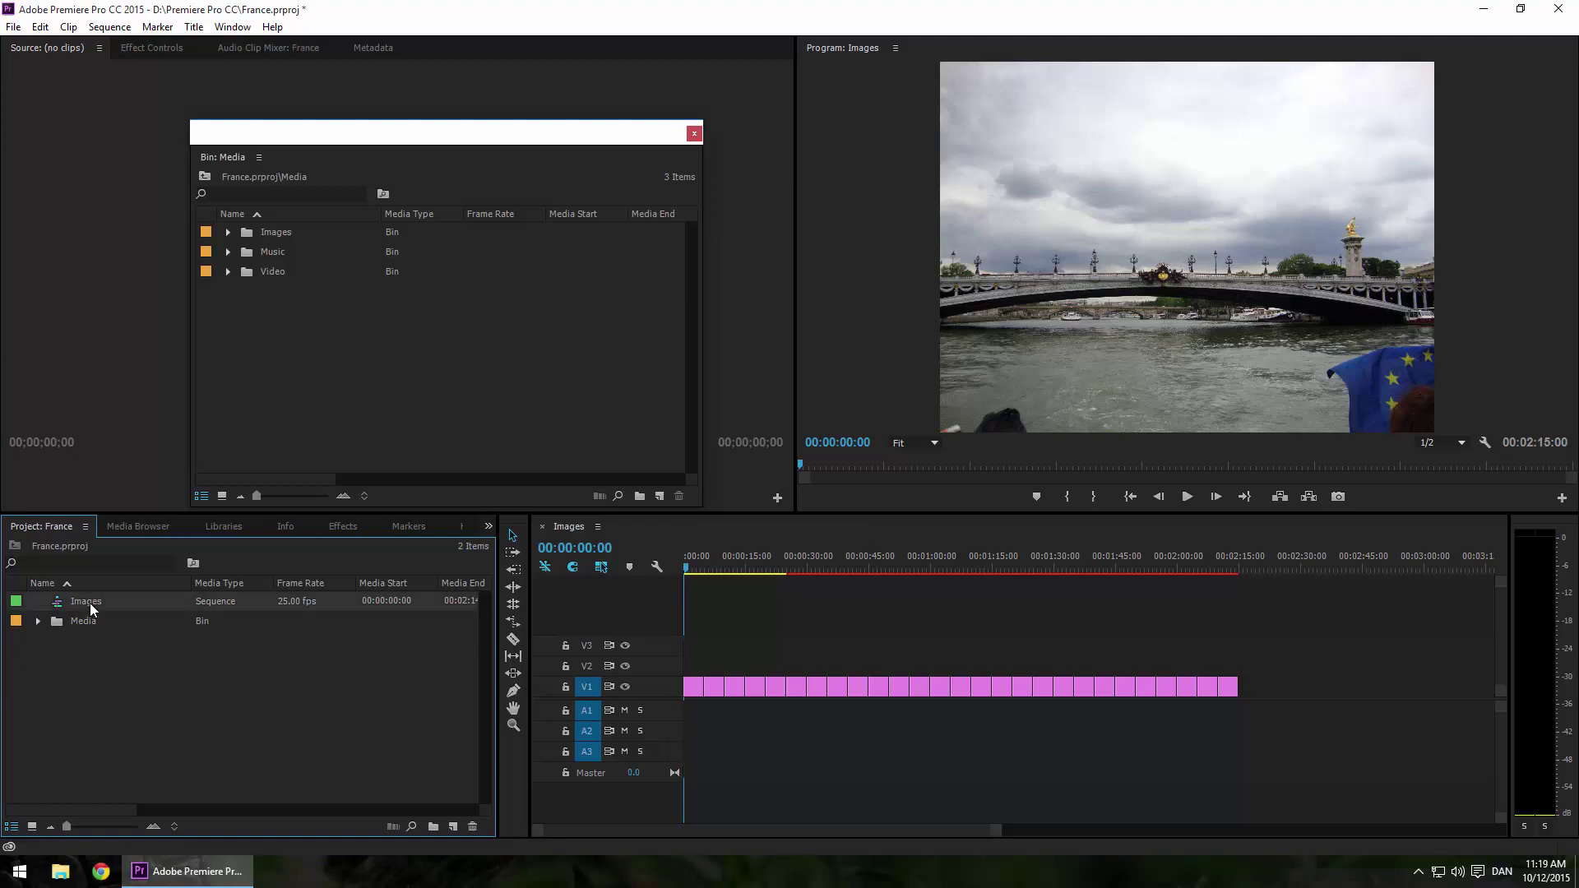
pyautogui.click(91, 603)
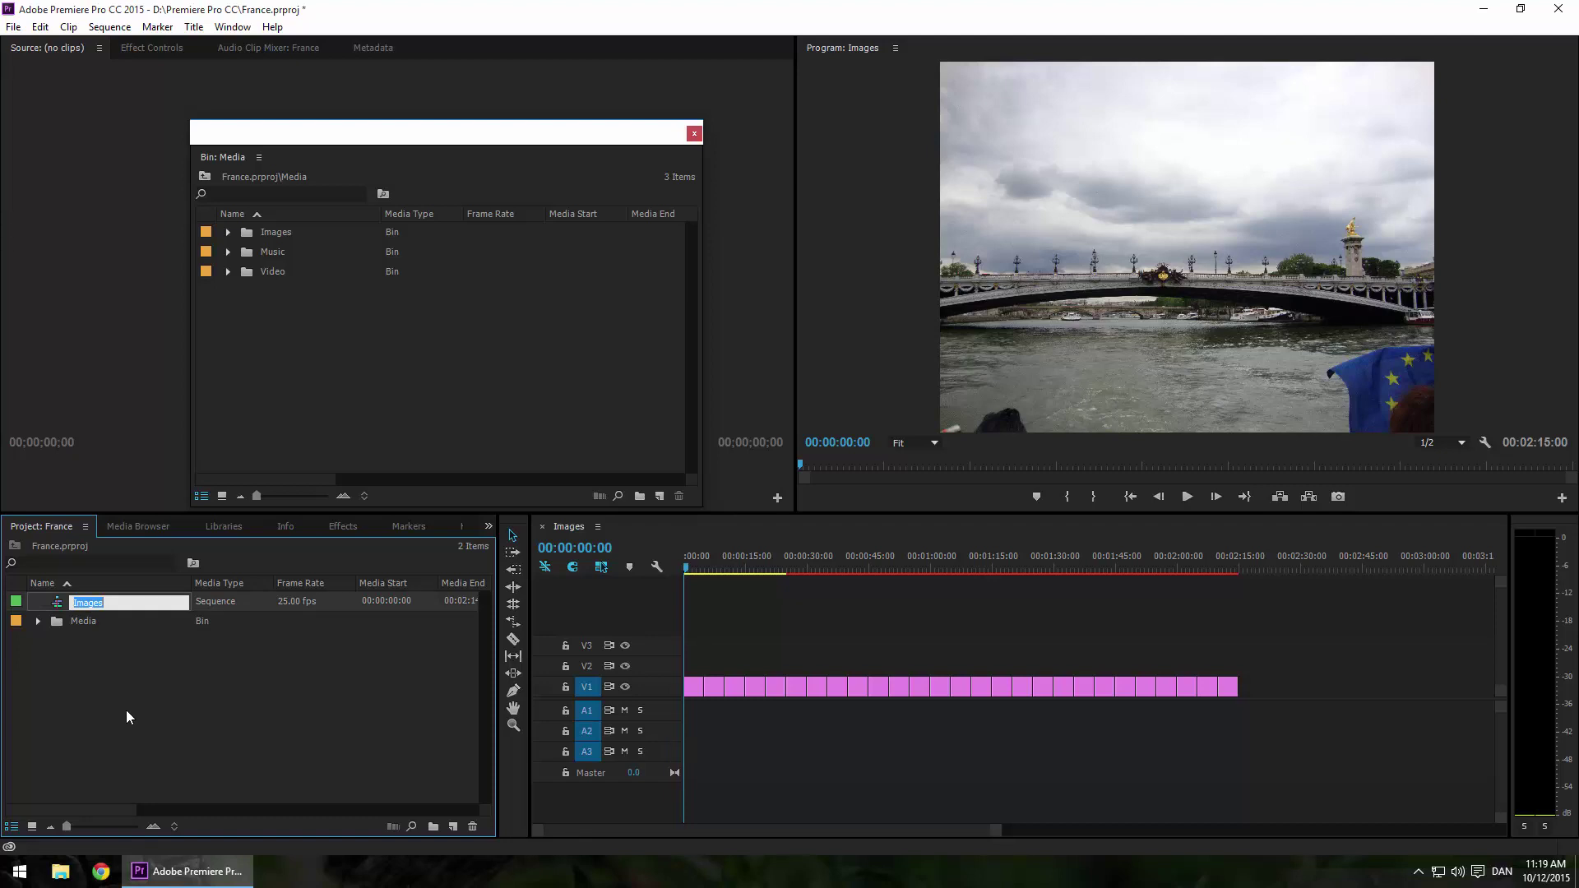
pyautogui.write('France')
pyautogui.press('Tab')
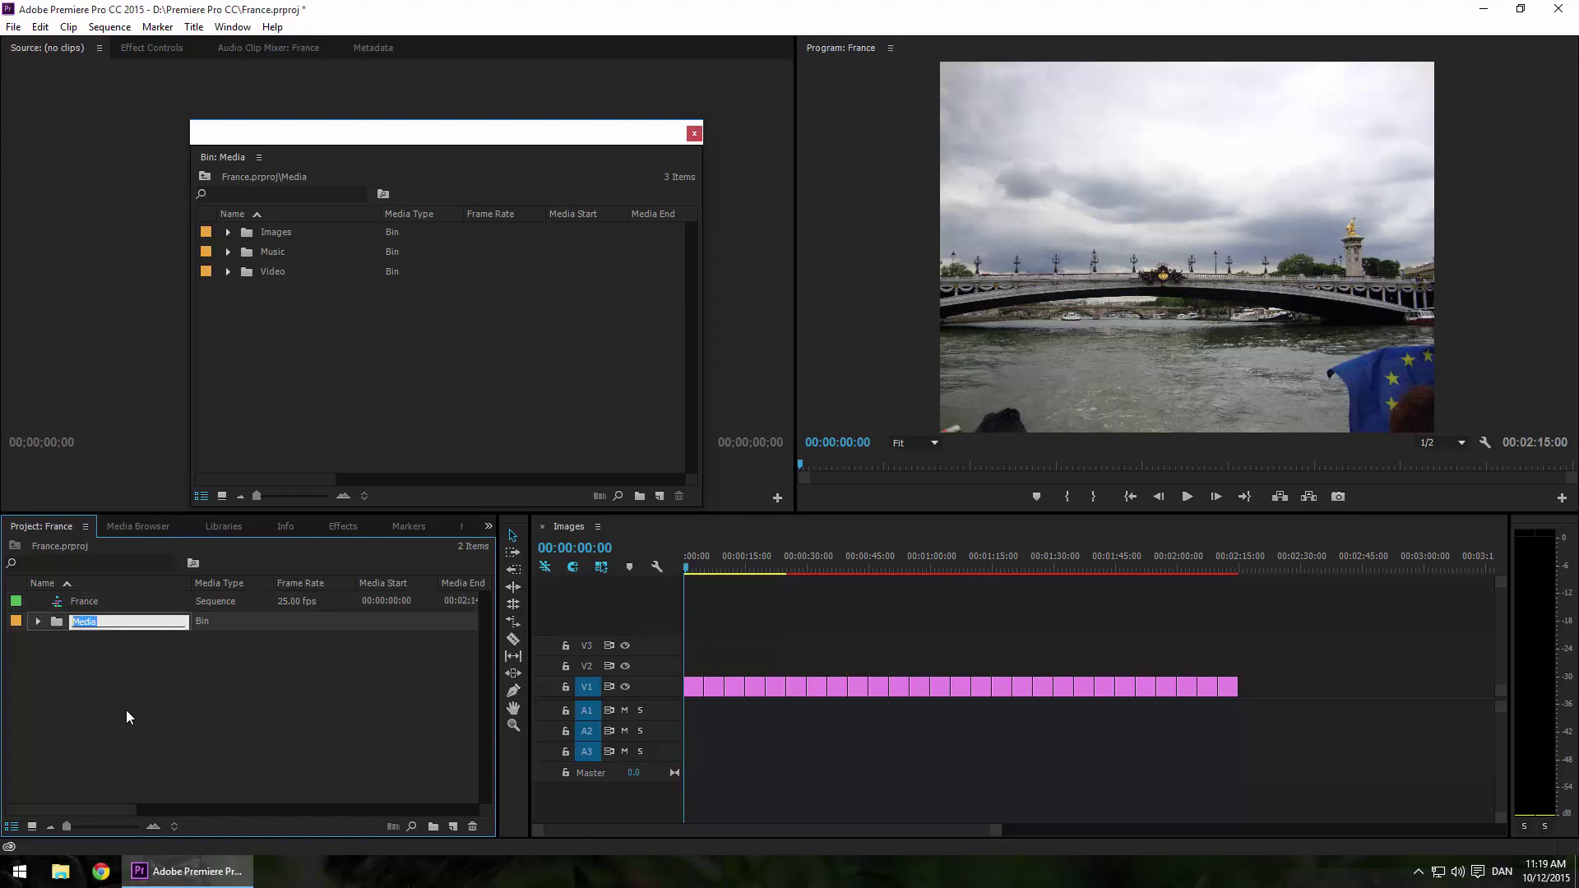
pyautogui.press('Return')
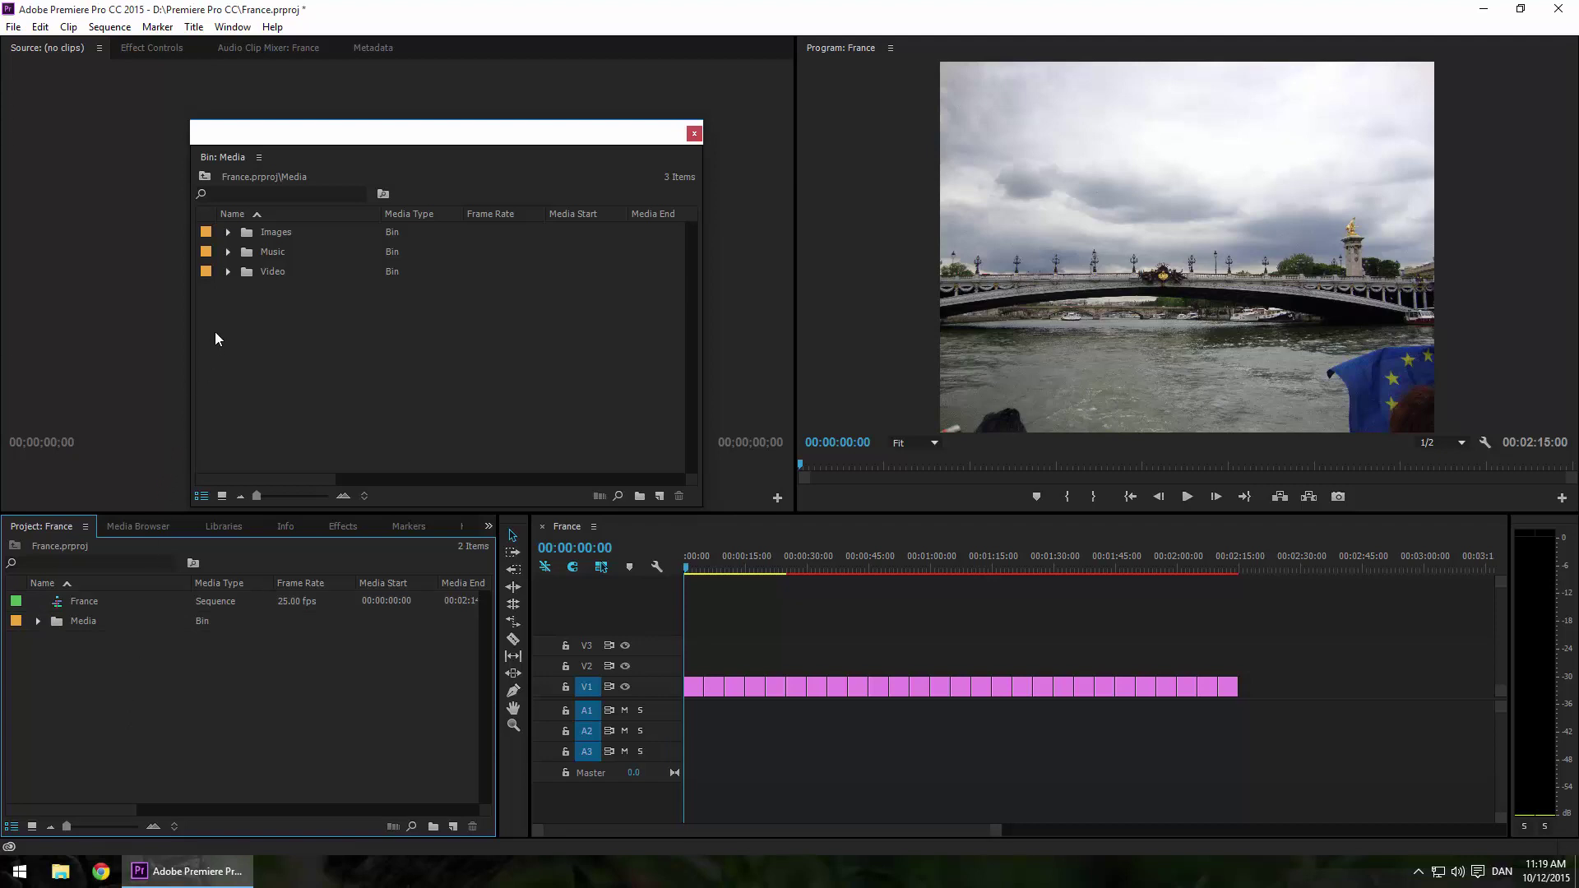
pyautogui.click(228, 252)
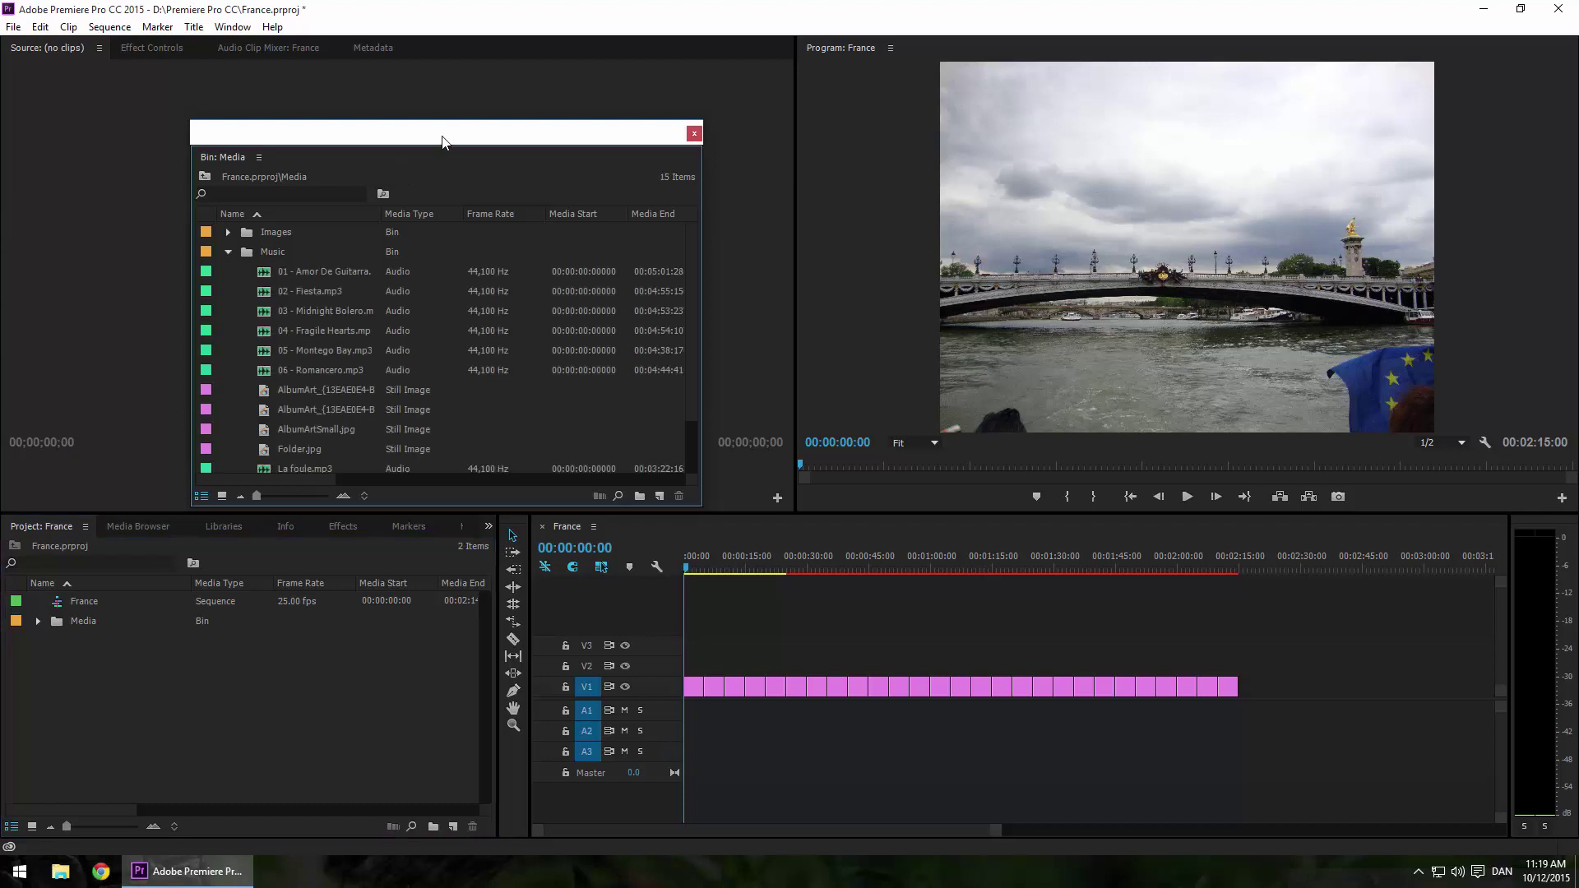
pyautogui.moveTo(442, 138); pyautogui.dragTo(382, 113)
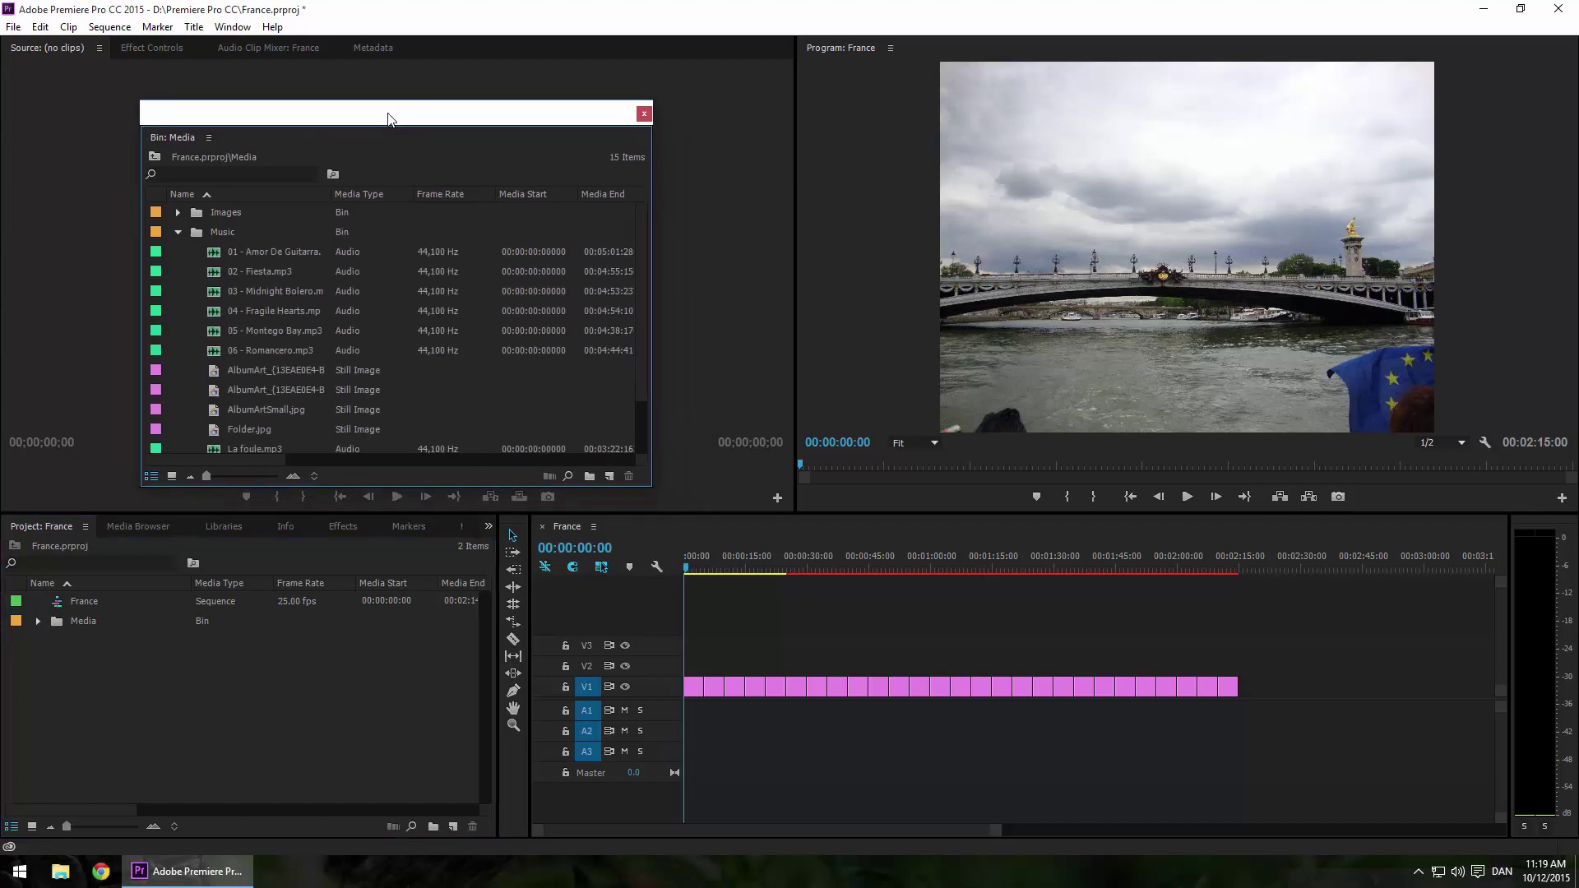
pyautogui.click(164, 469)
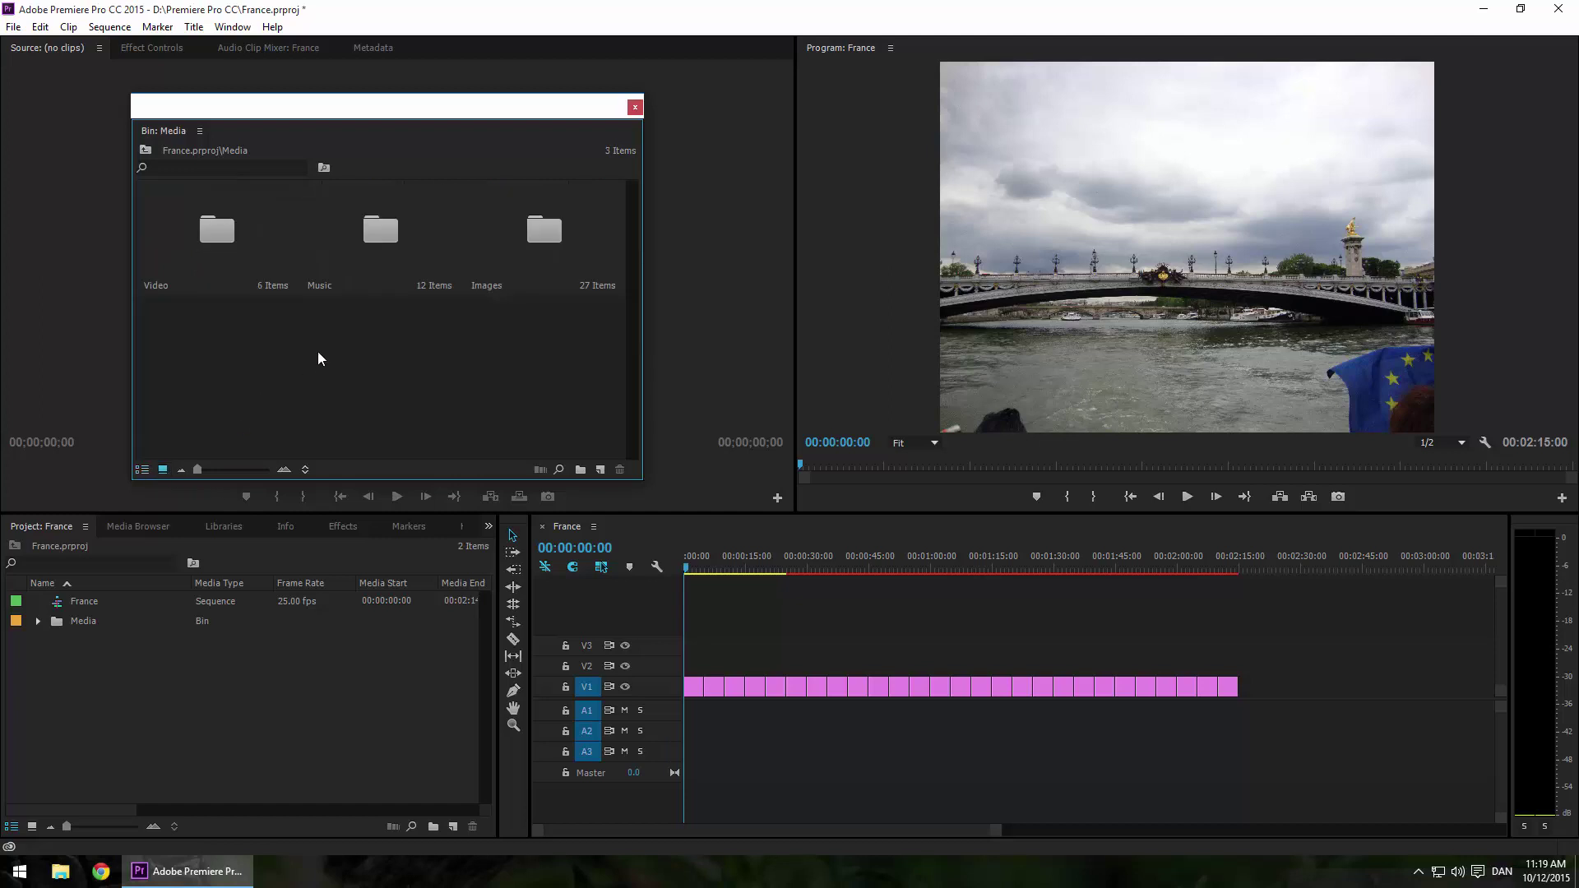
pyautogui.doubleClick(380, 235)
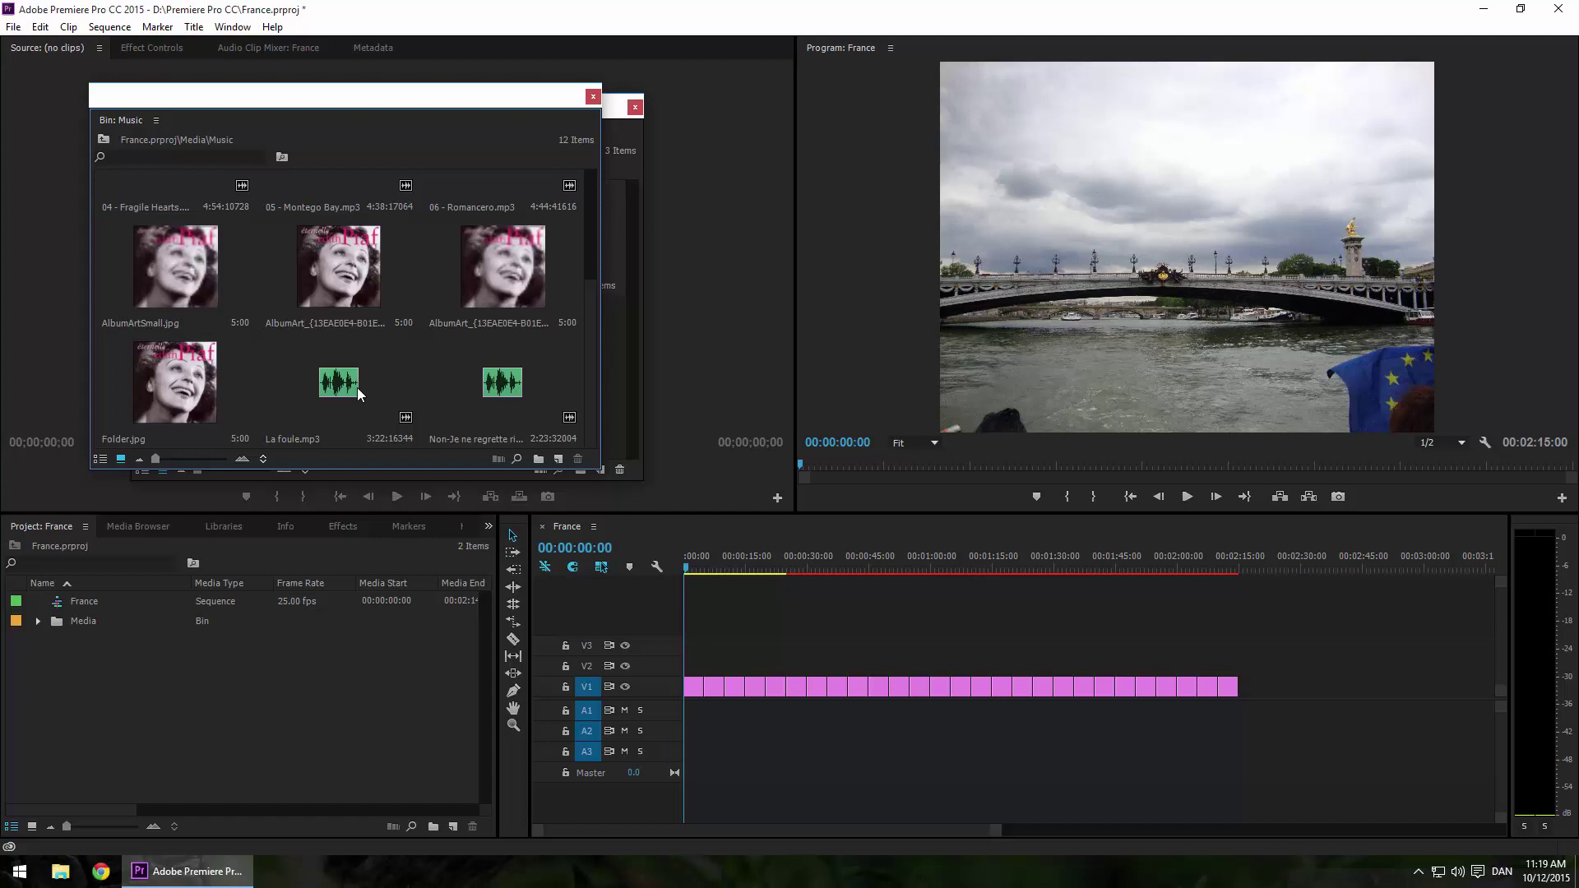
pyautogui.click(357, 387)
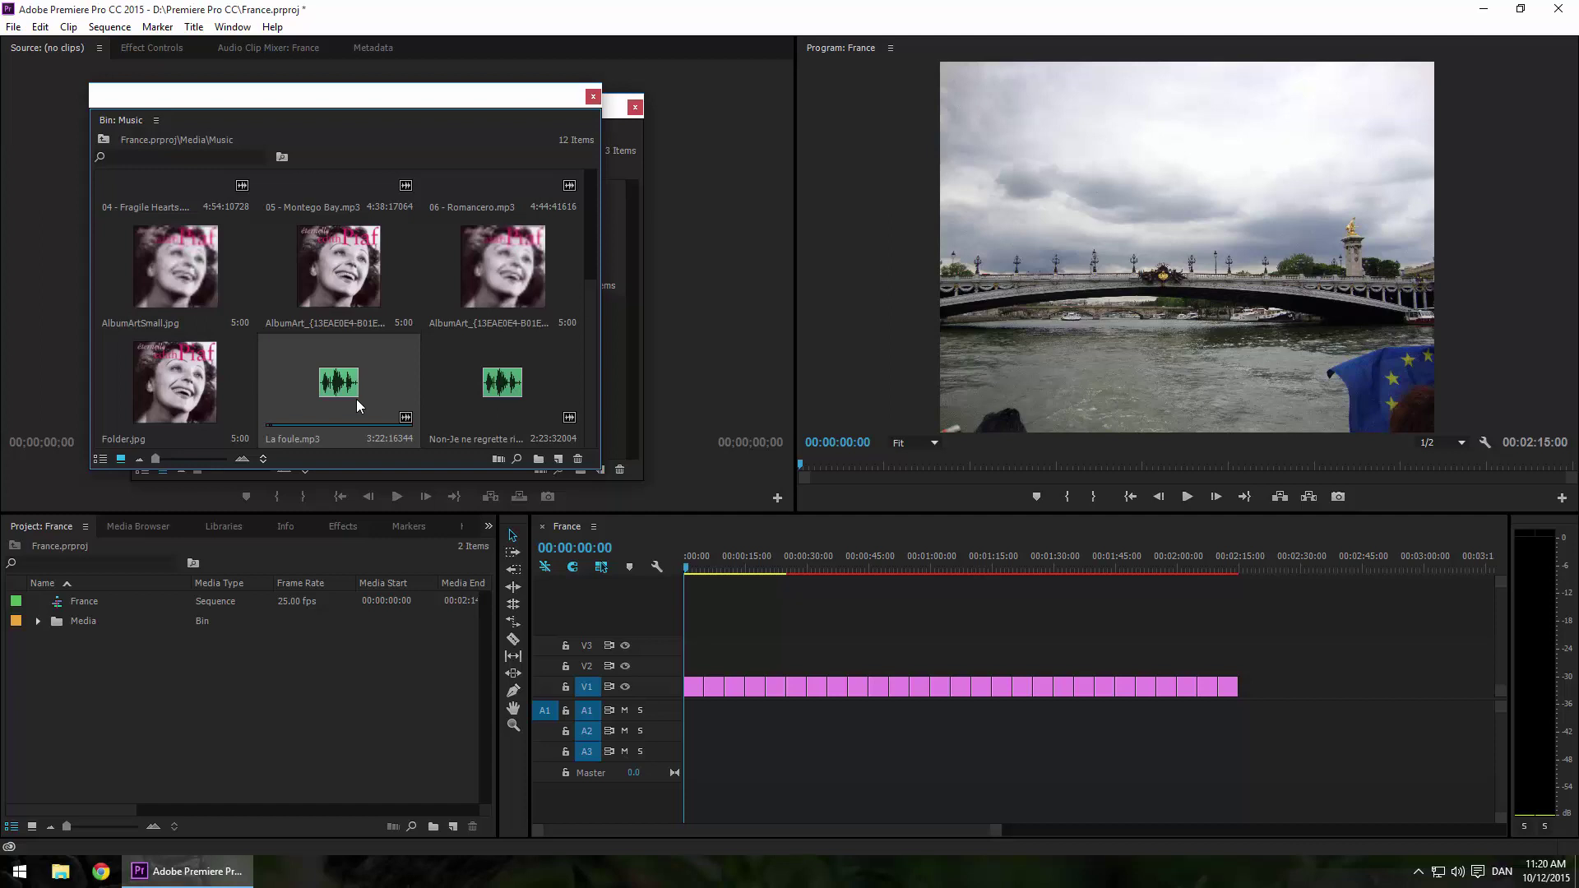
pyautogui.click(274, 428)
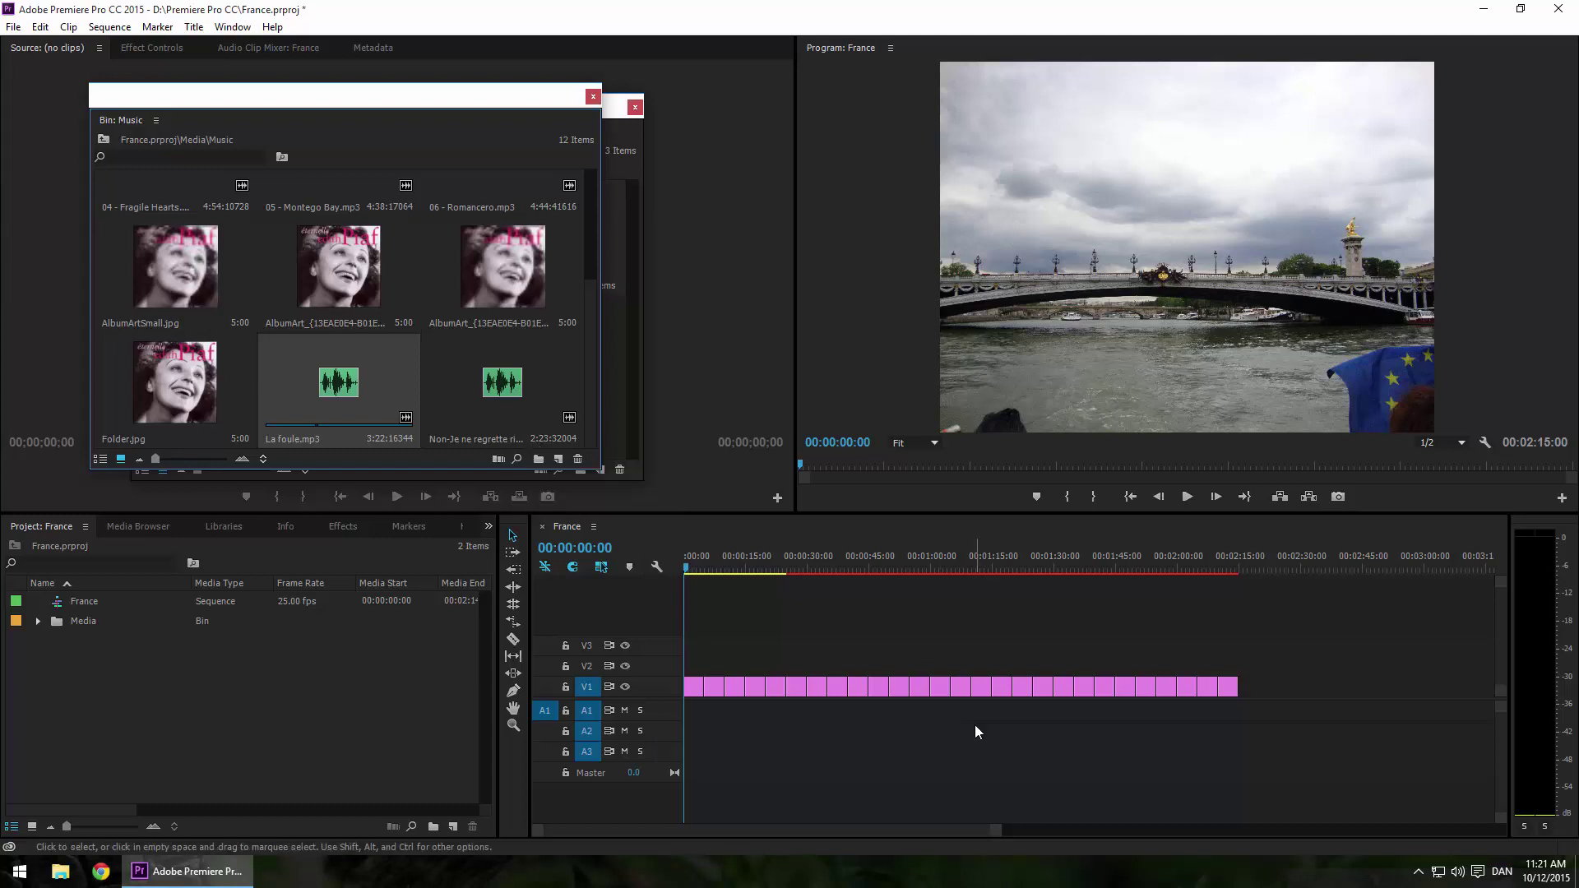
pyautogui.click(510, 404)
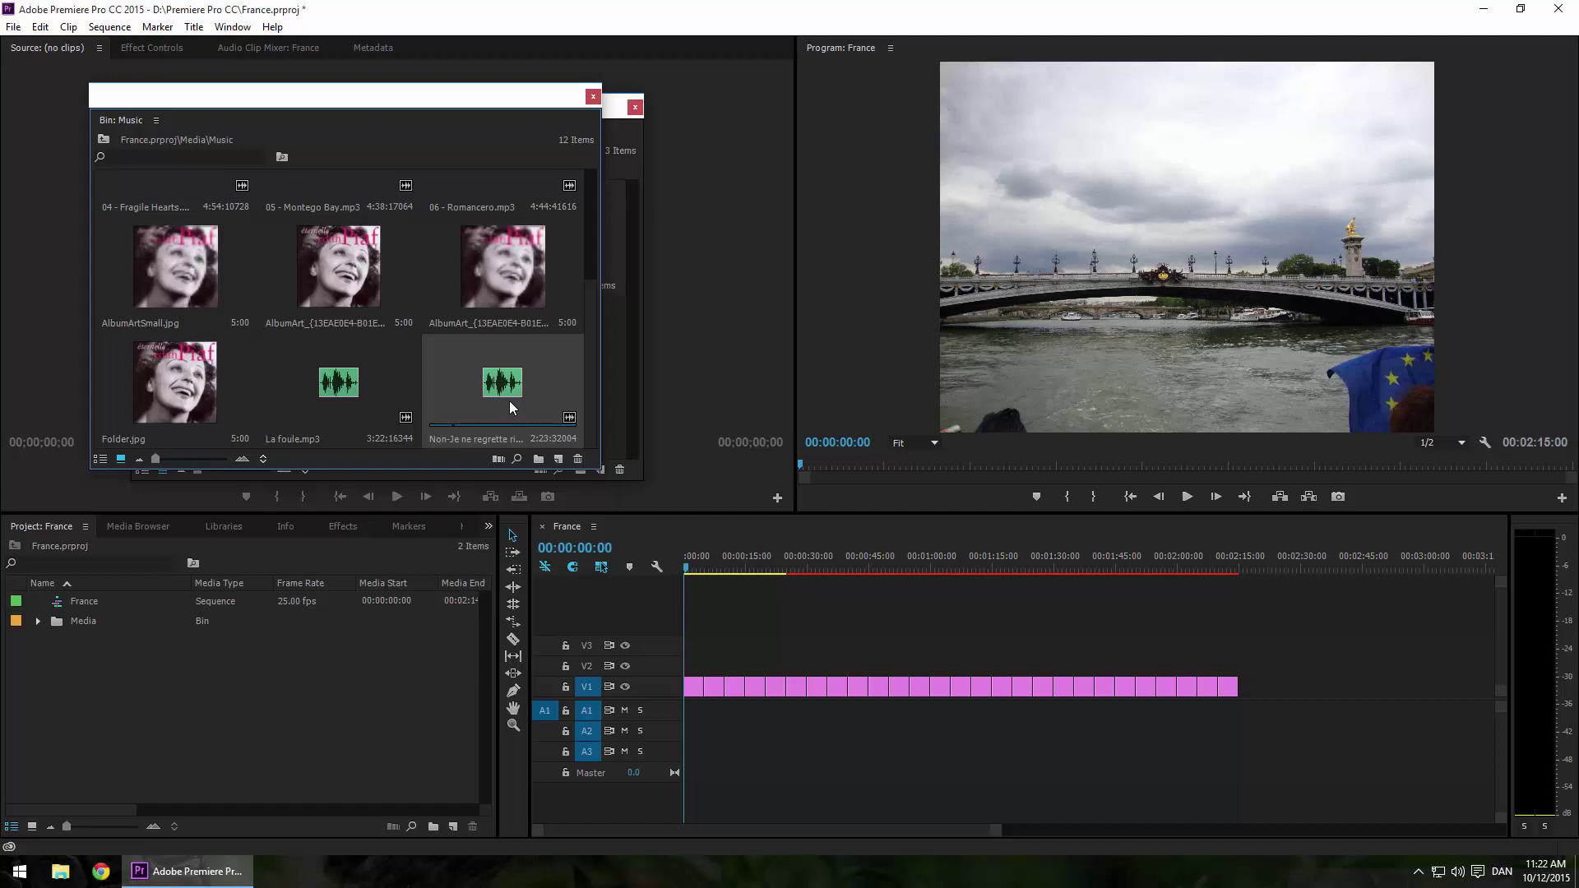
# Step: Place Non-Je ne regrette rien.mp3 on A1 at 00:00:00, then close both floating bins
pyautogui.moveTo(510, 403)
pyautogui.mouseDown()
pyautogui.moveTo(686, 684)
pyautogui.moveTo(693, 721)
pyautogui.mouseUp()
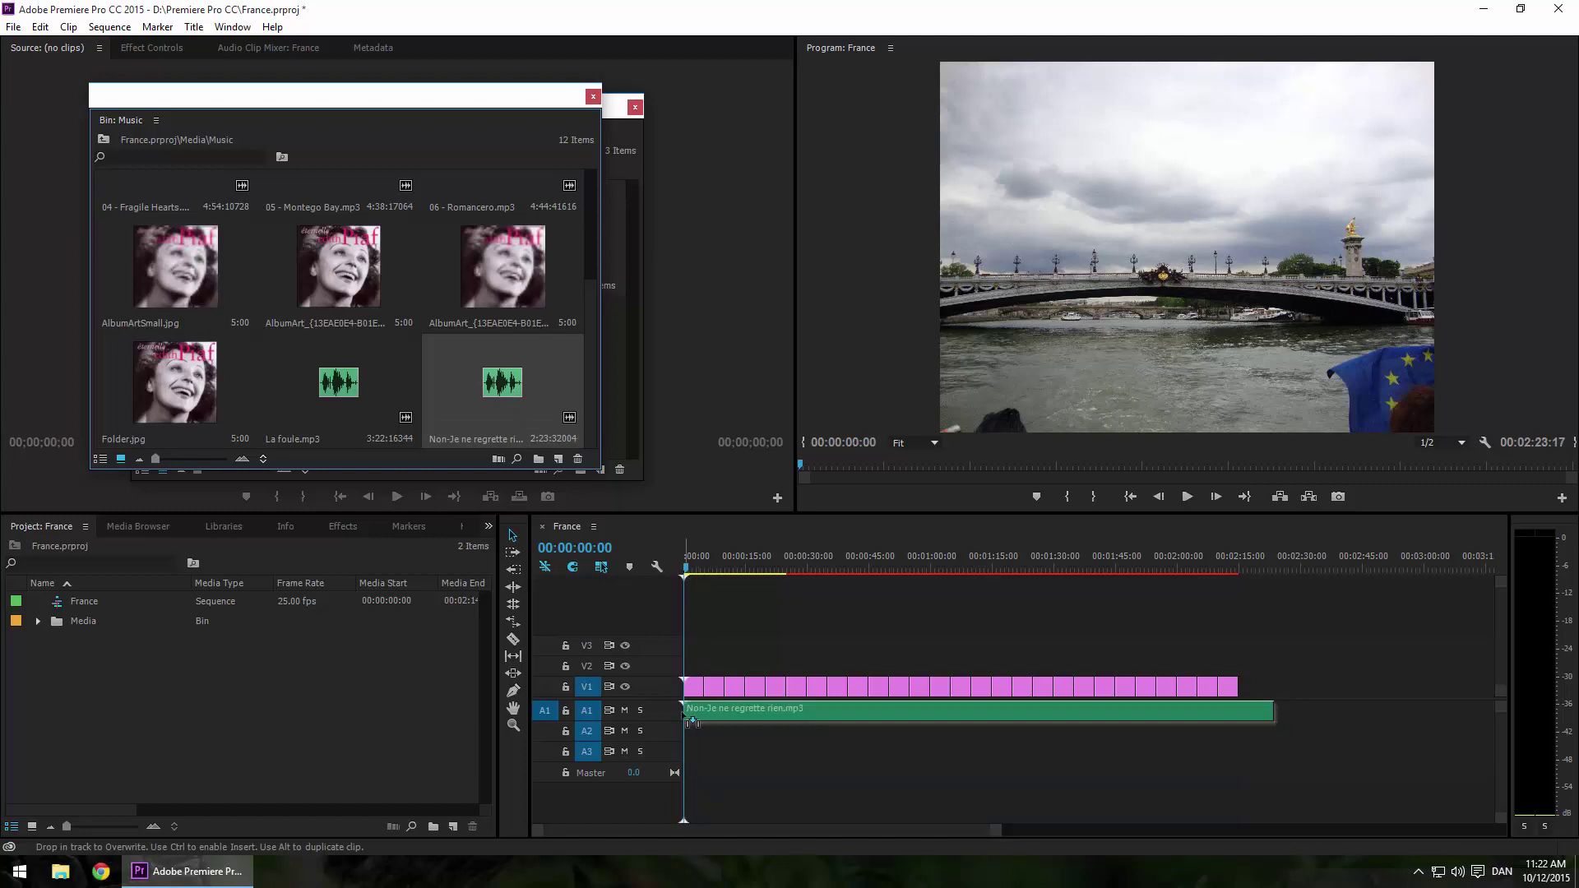
pyautogui.moveTo(693, 721)
pyautogui.mouseDown()
pyautogui.moveTo(821, 724)
pyautogui.moveTo(695, 720)
pyautogui.mouseUp()
pyautogui.moveTo(696, 720); pyautogui.dragTo(696, 721)
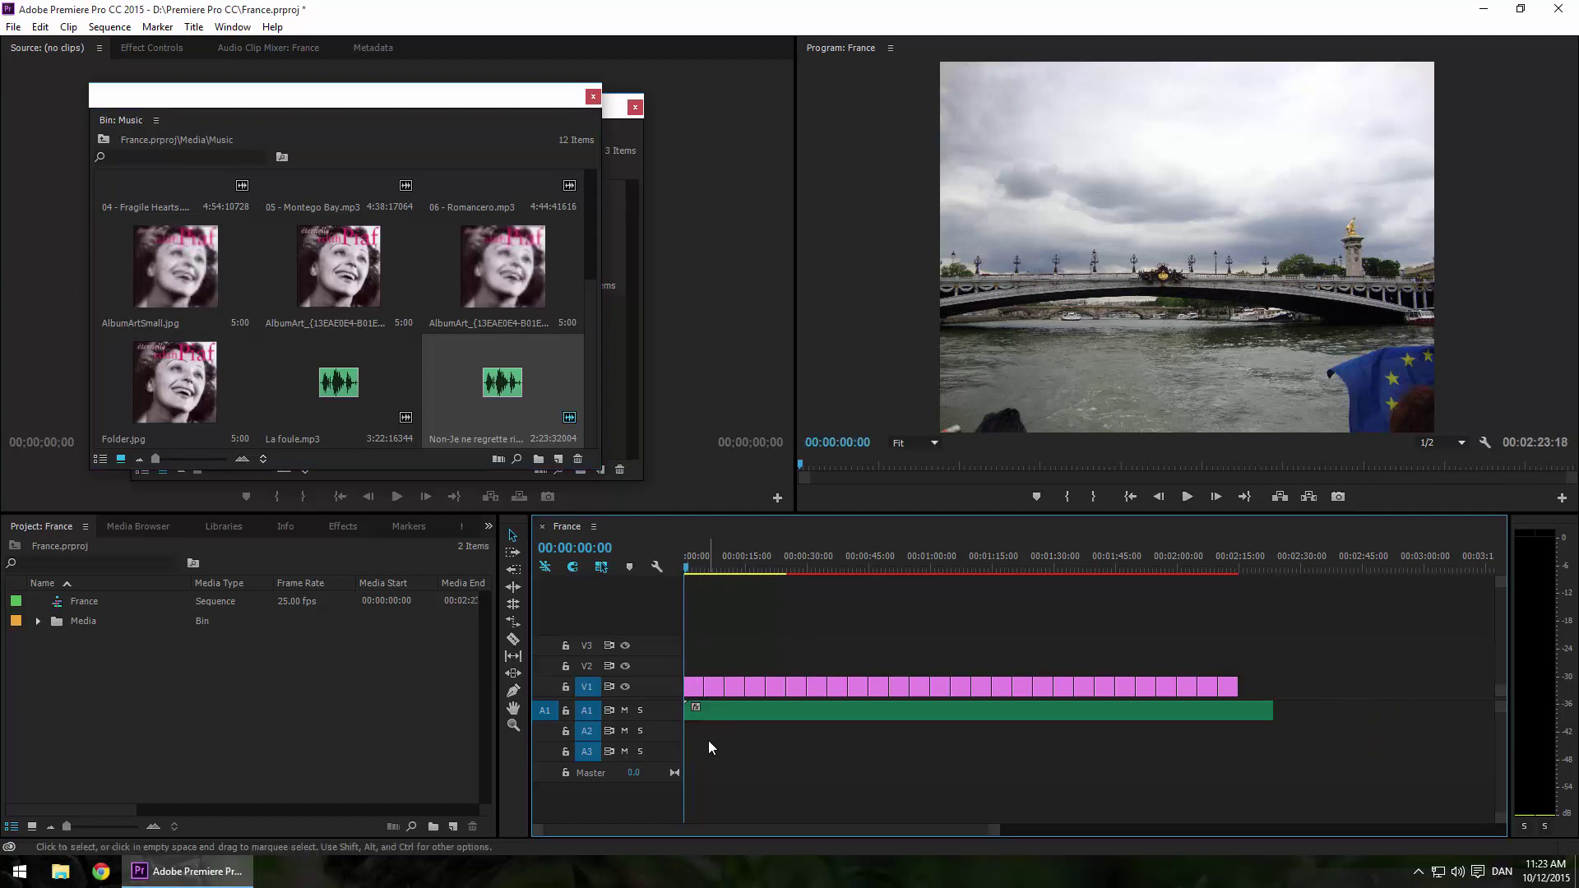
pyautogui.click(592, 96)
pyautogui.click(634, 110)
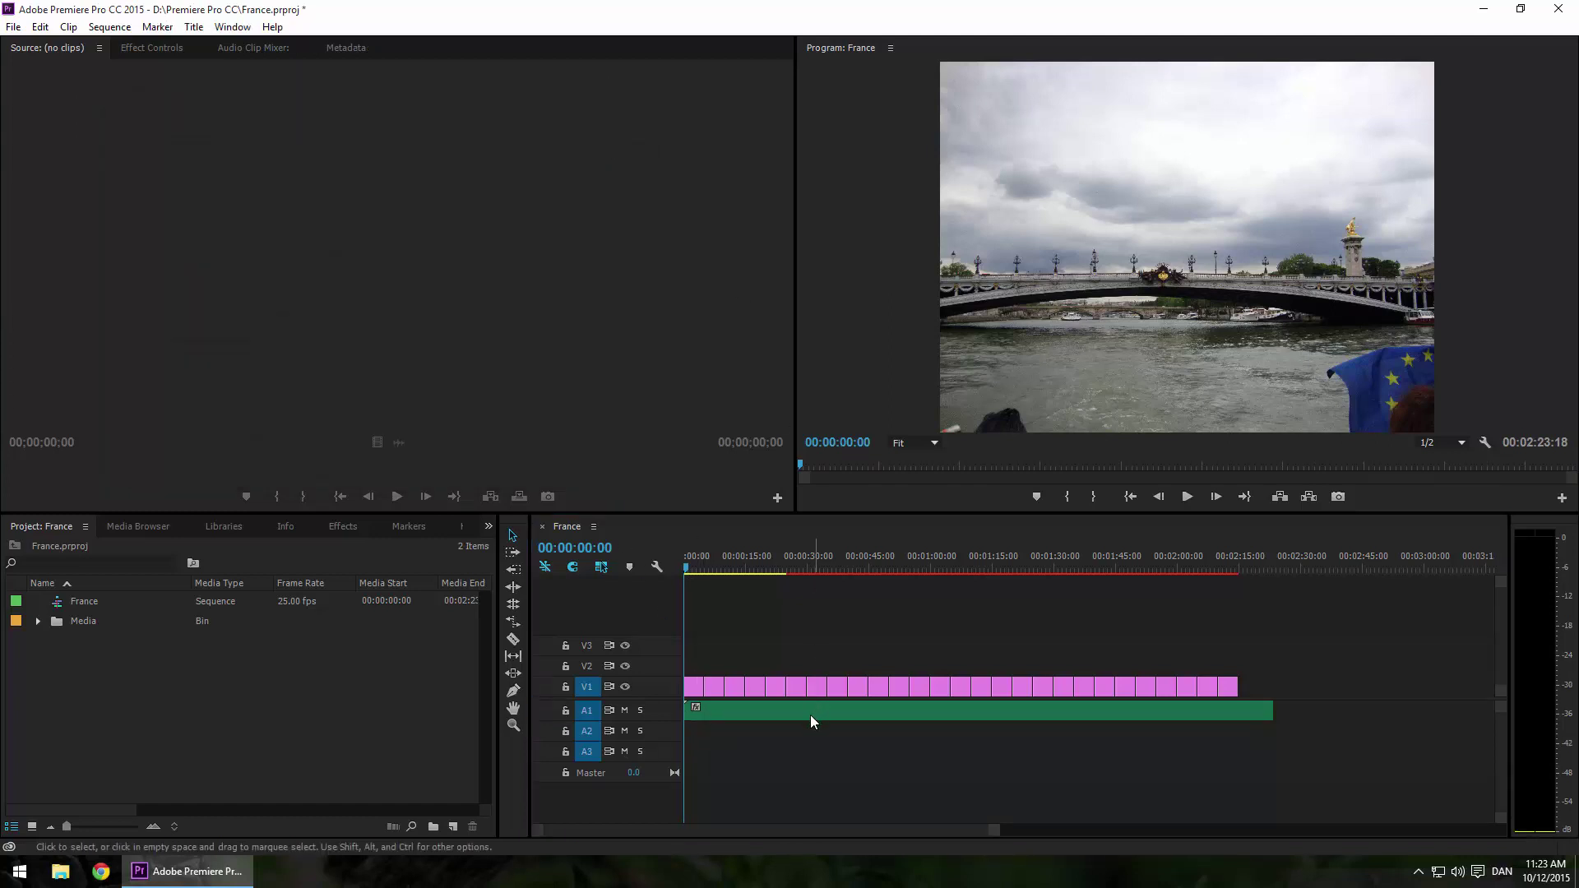
# Step: Play the France sequence, stop at 00:00:07:01, and select the bathtub still on V1
pyautogui.click(1191, 495)
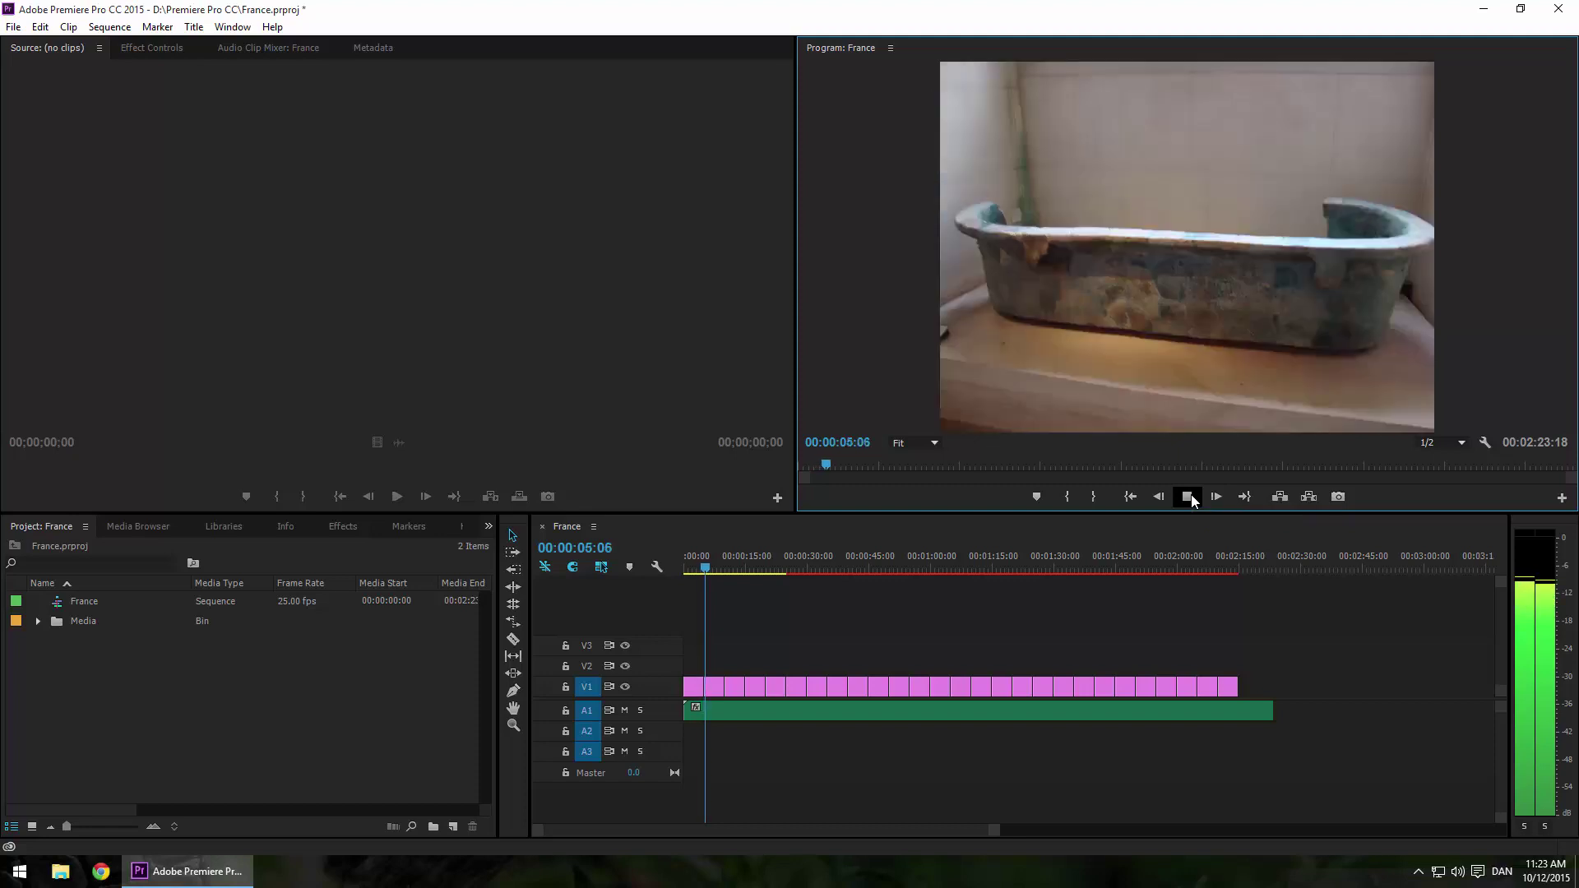
pyautogui.click(1188, 497)
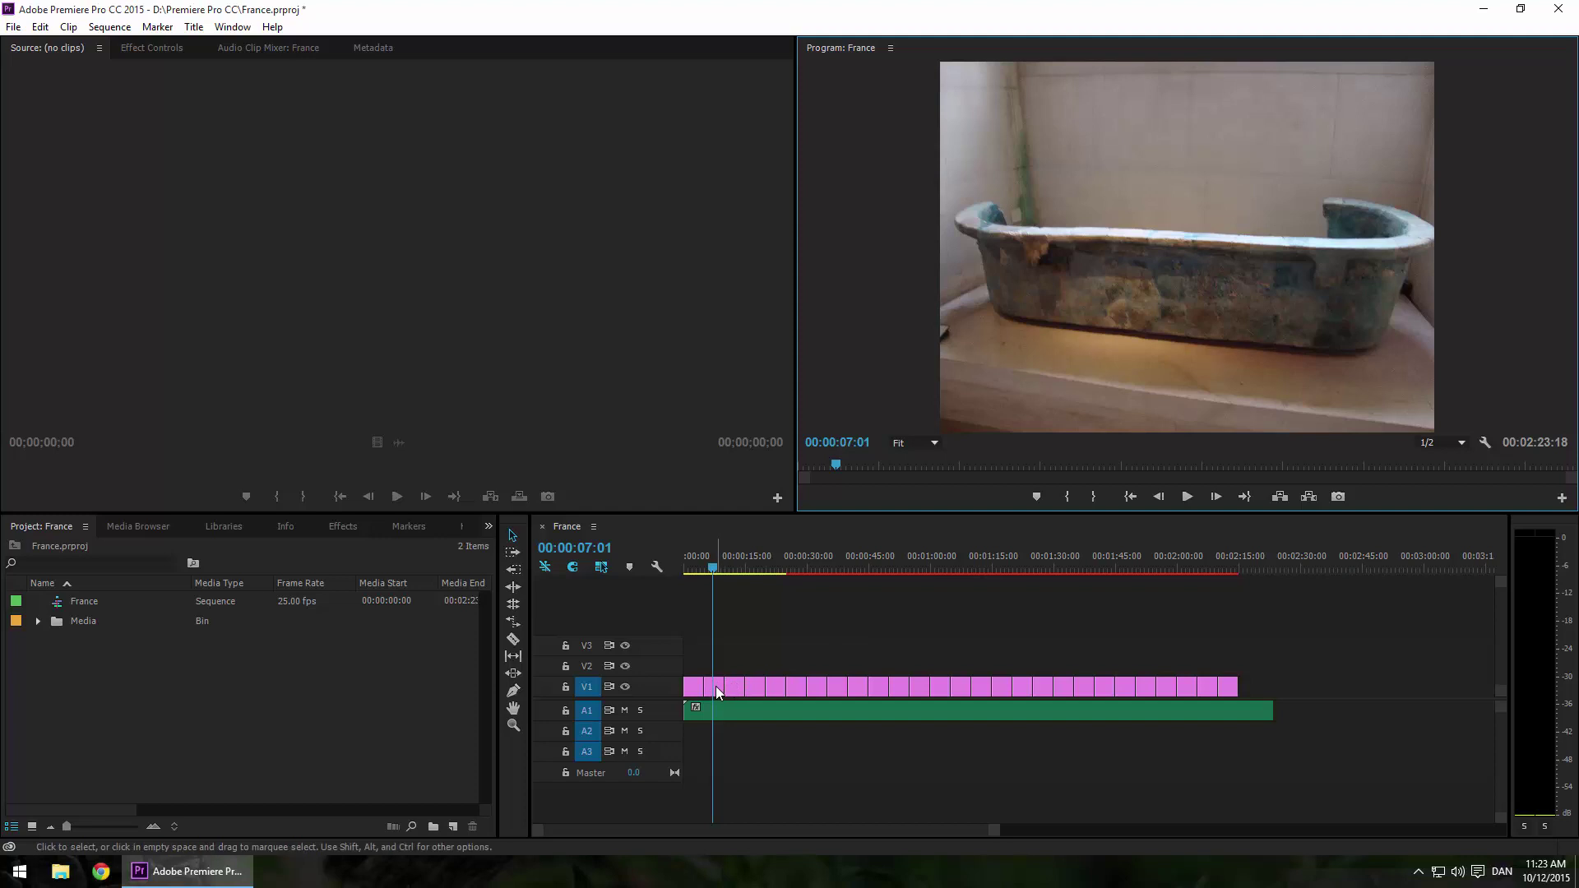
pyautogui.click(715, 685)
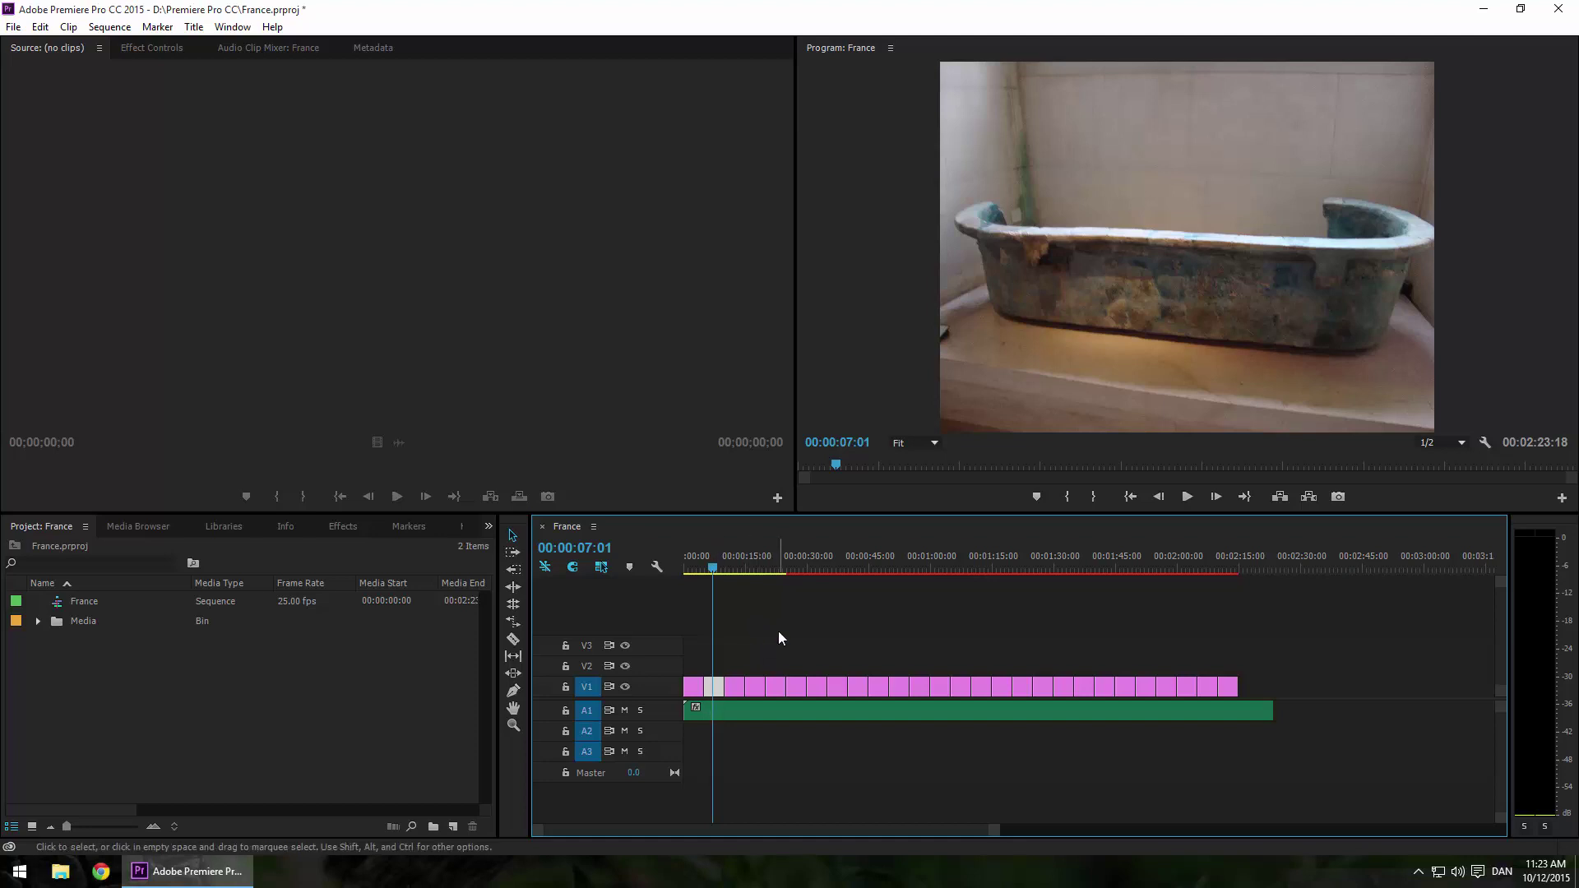
# Step: Delete the bathtub still and show the Images bin's pictures in Icon View
pyautogui.press('Delete')
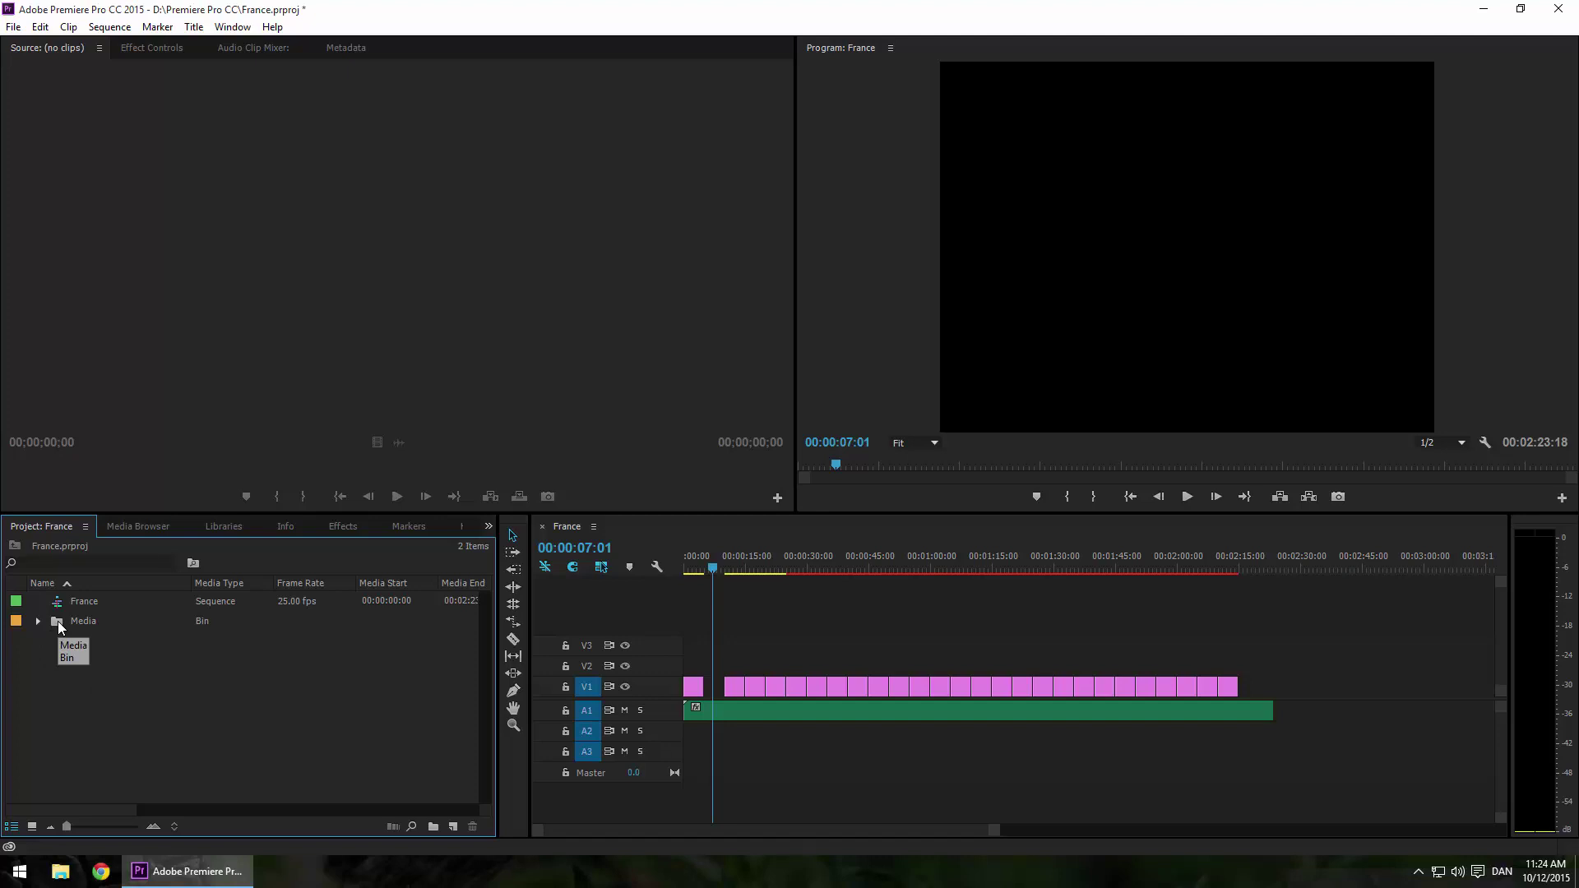
pyautogui.doubleClick(59, 625)
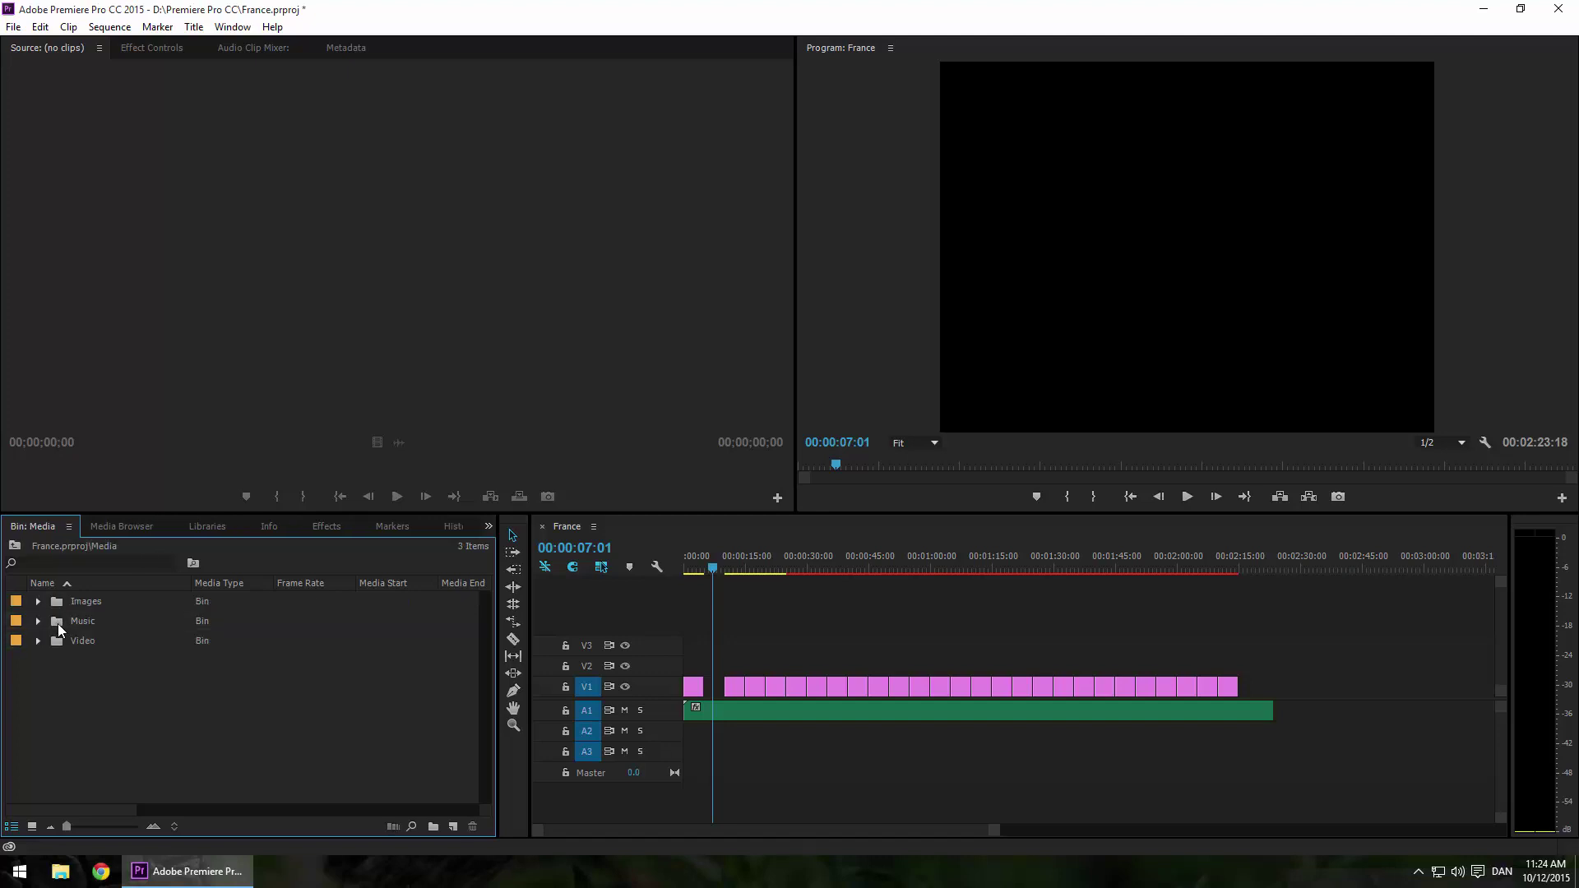
pyautogui.doubleClick(57, 603)
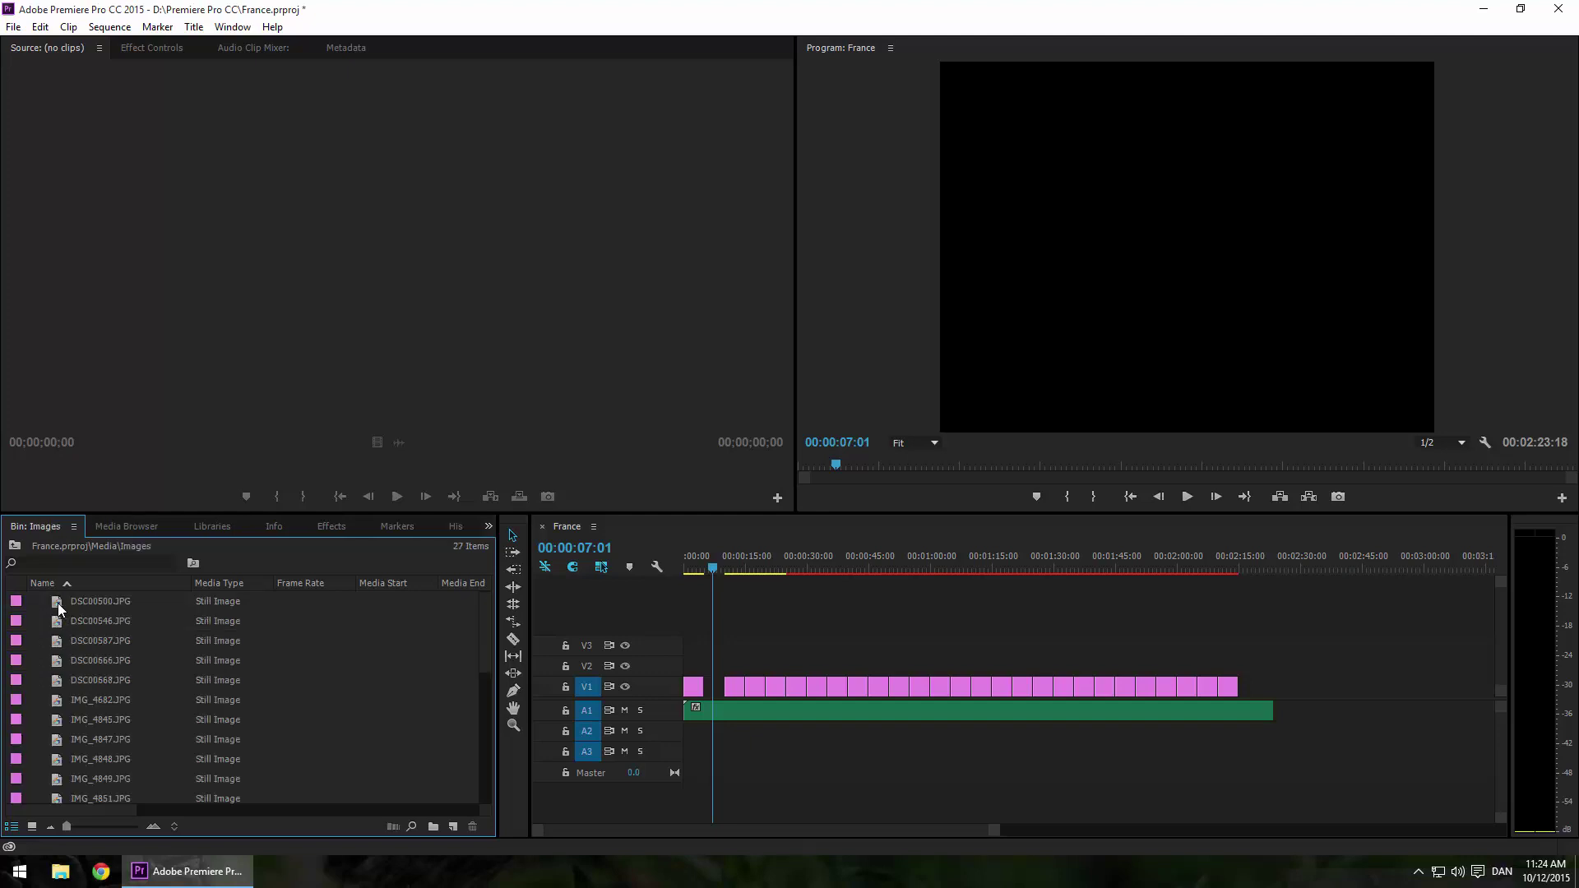
pyautogui.click(33, 827)
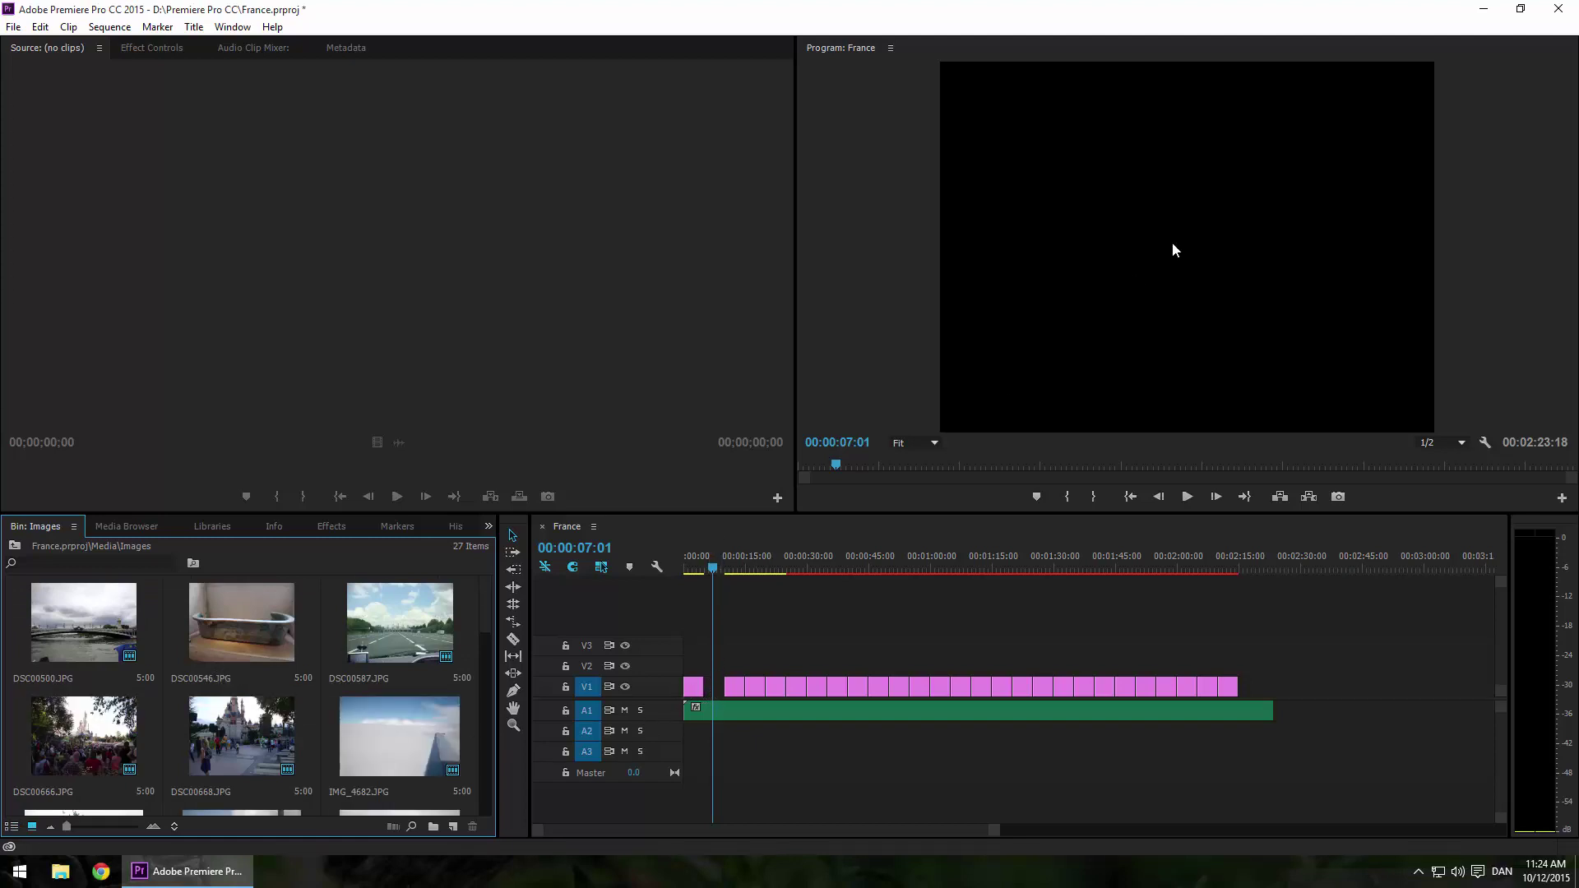
# Step: Ripple-delete the leftover gap on V1 and return the playhead to the start
pyautogui.rightClick(714, 686)
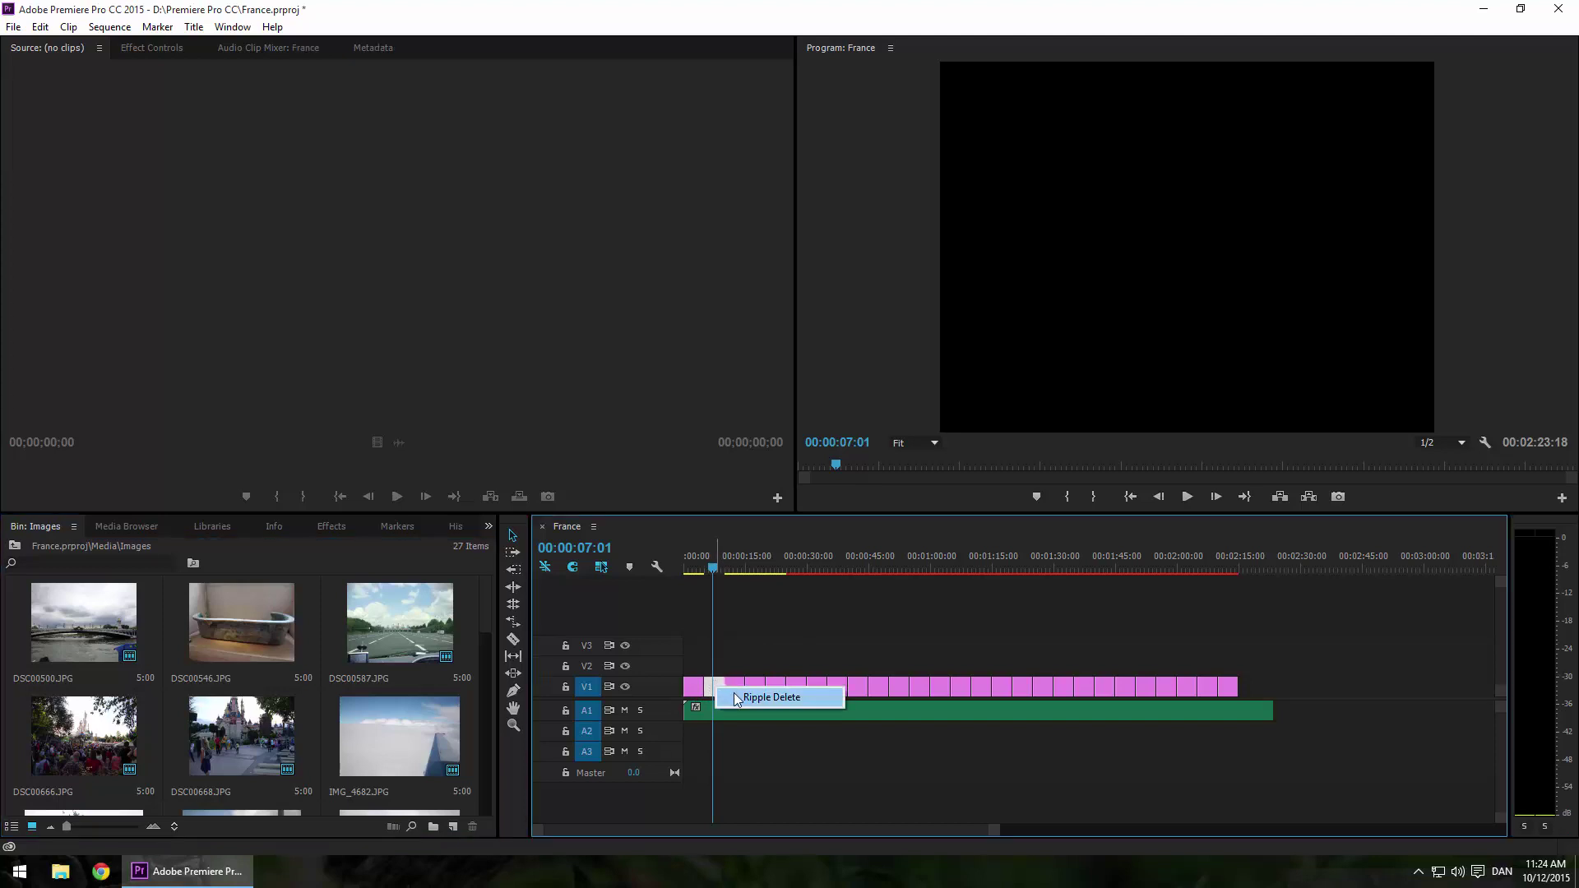
pyautogui.click(734, 696)
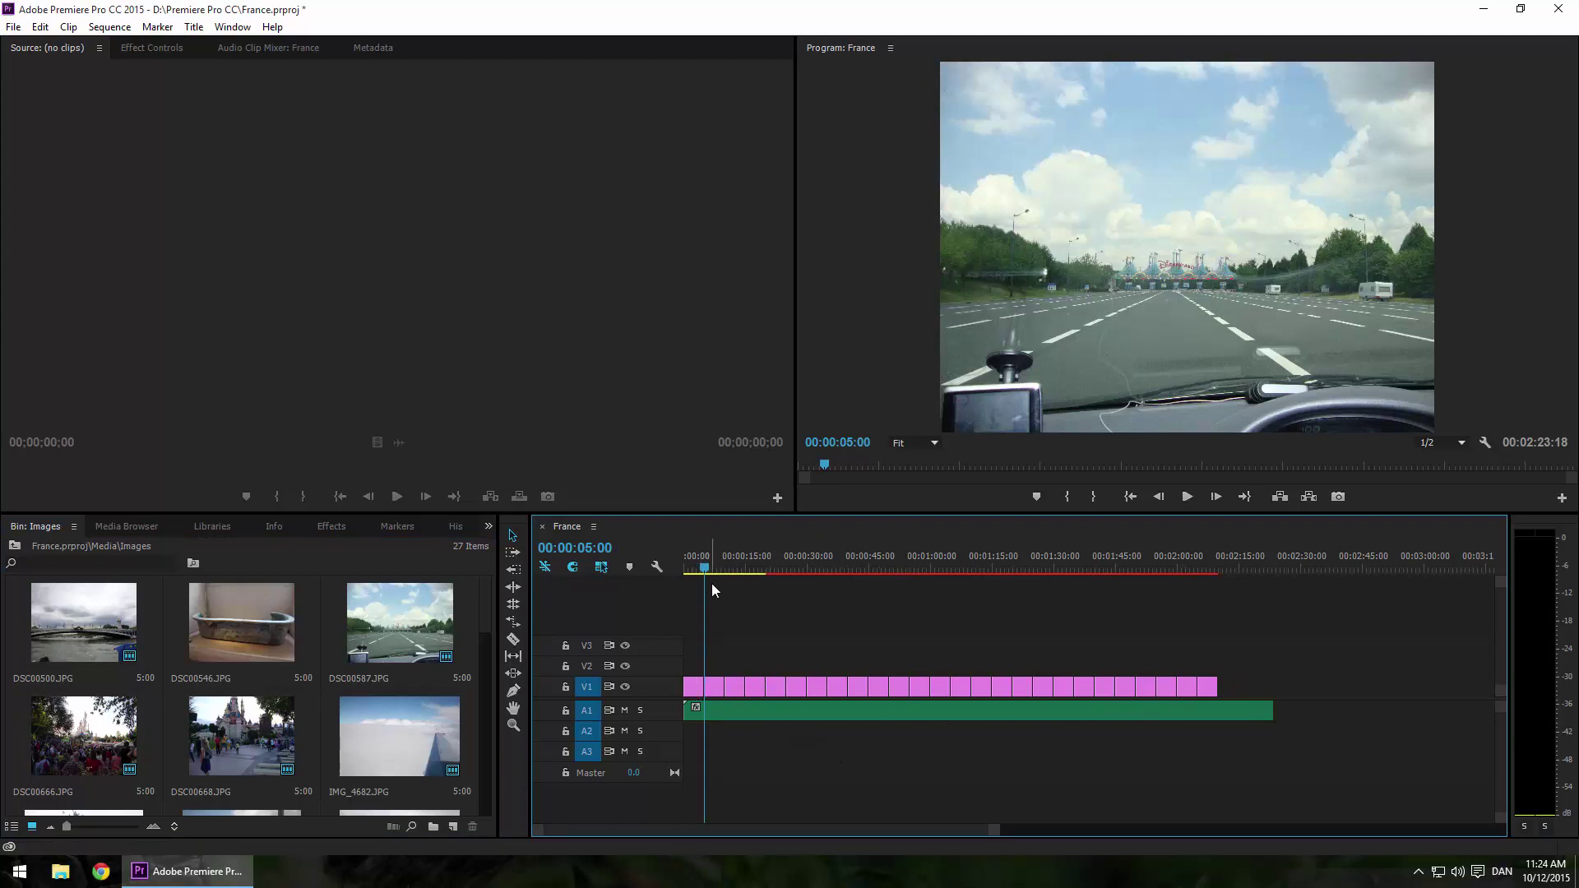
pyautogui.moveTo(706, 567); pyautogui.dragTo(686, 567)
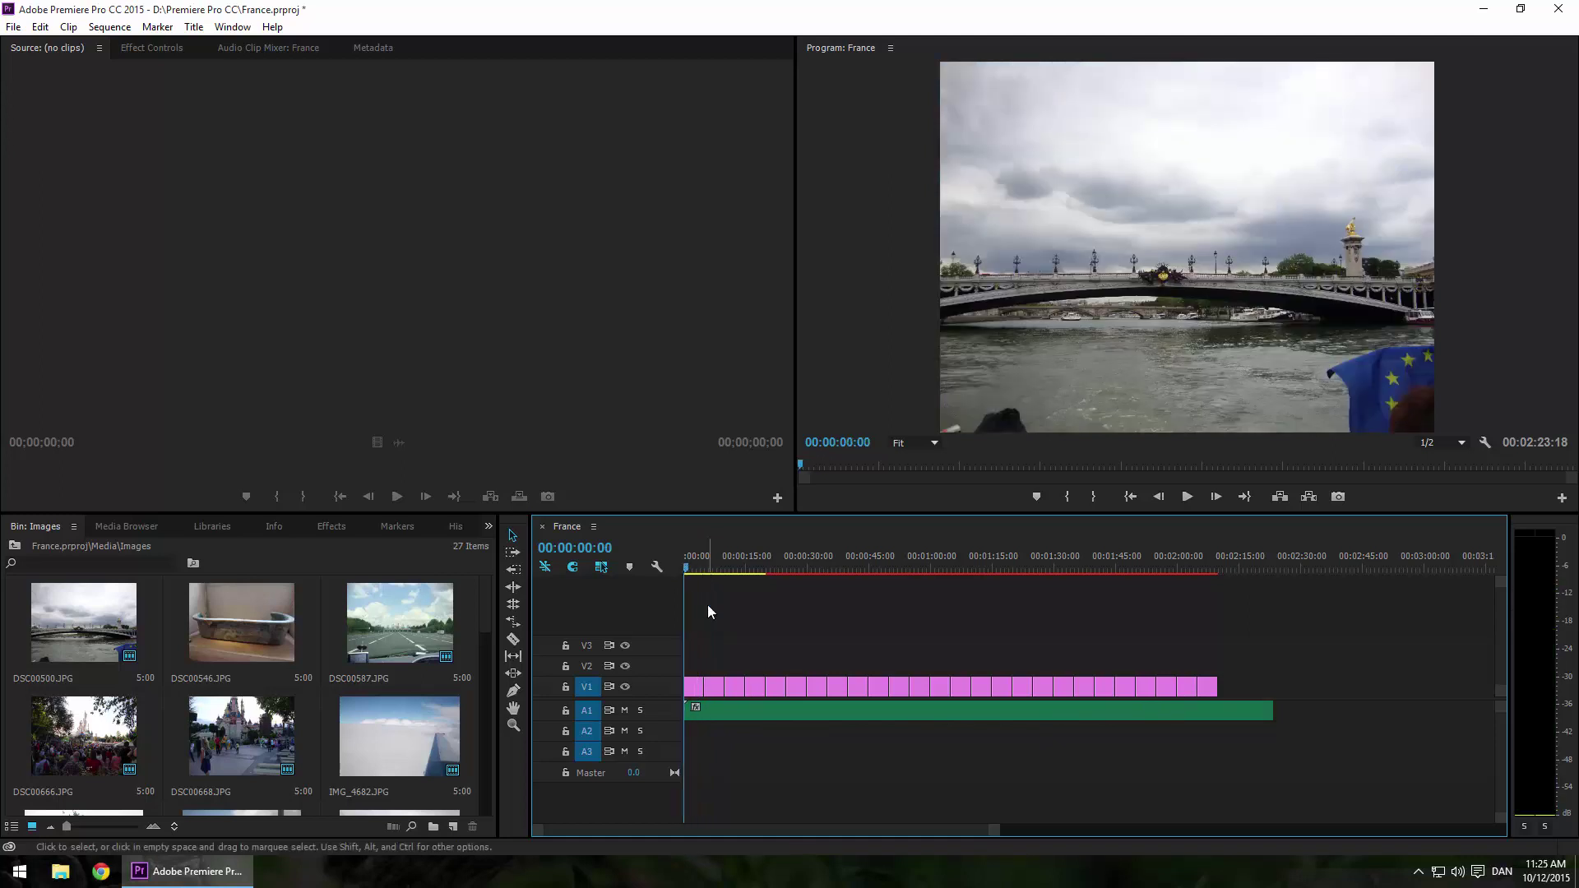
# Step: Play the edited France sequence from the start and stop at 00:00:13:10
pyautogui.press('space')
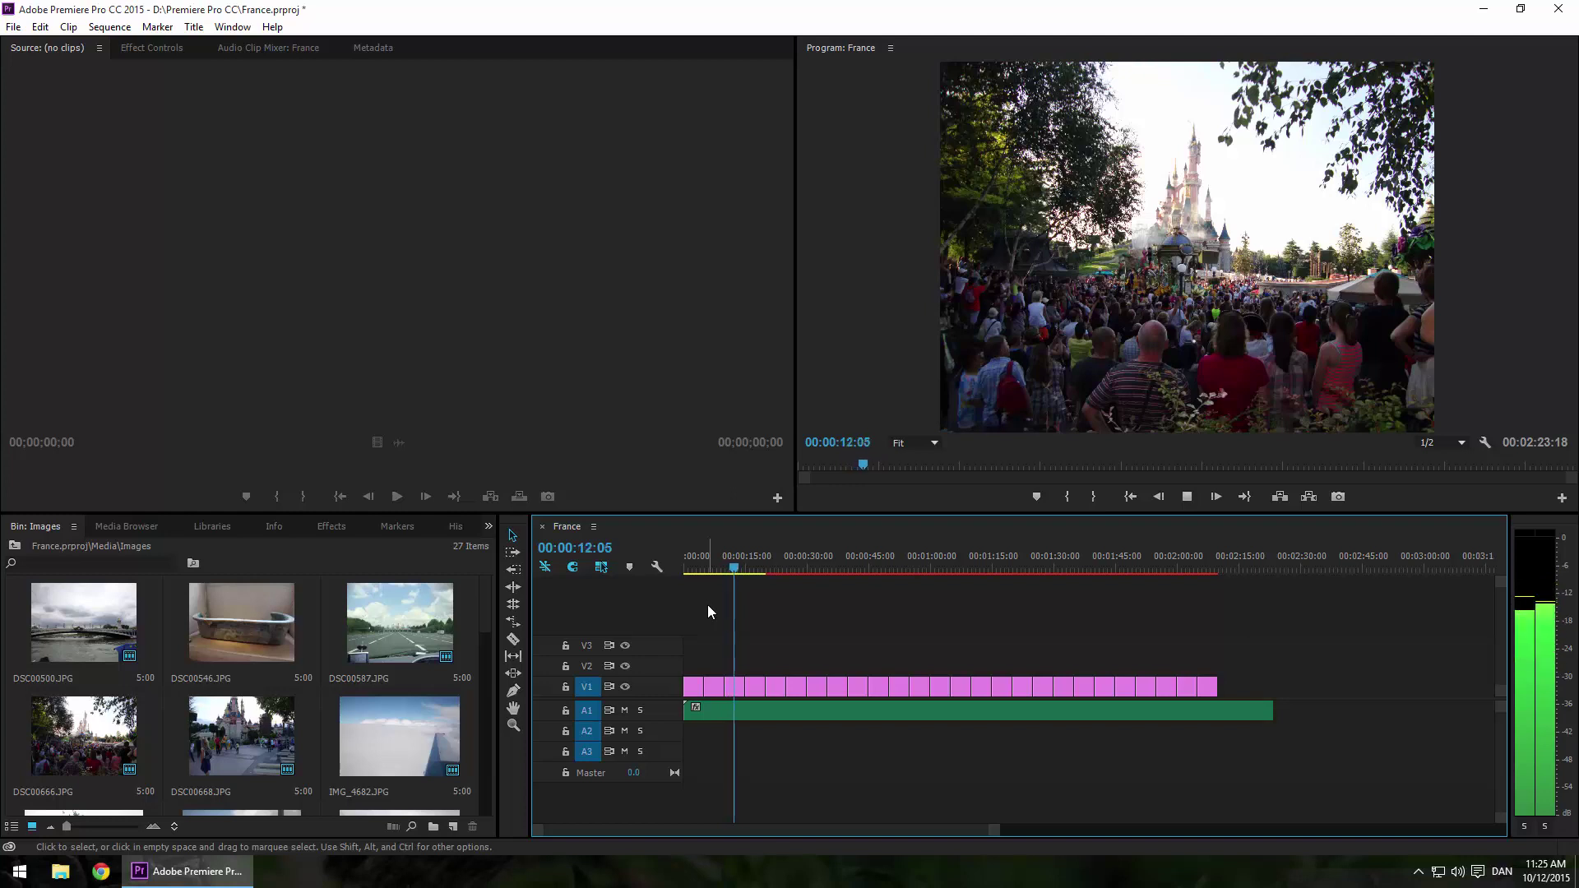
pyautogui.press('space')
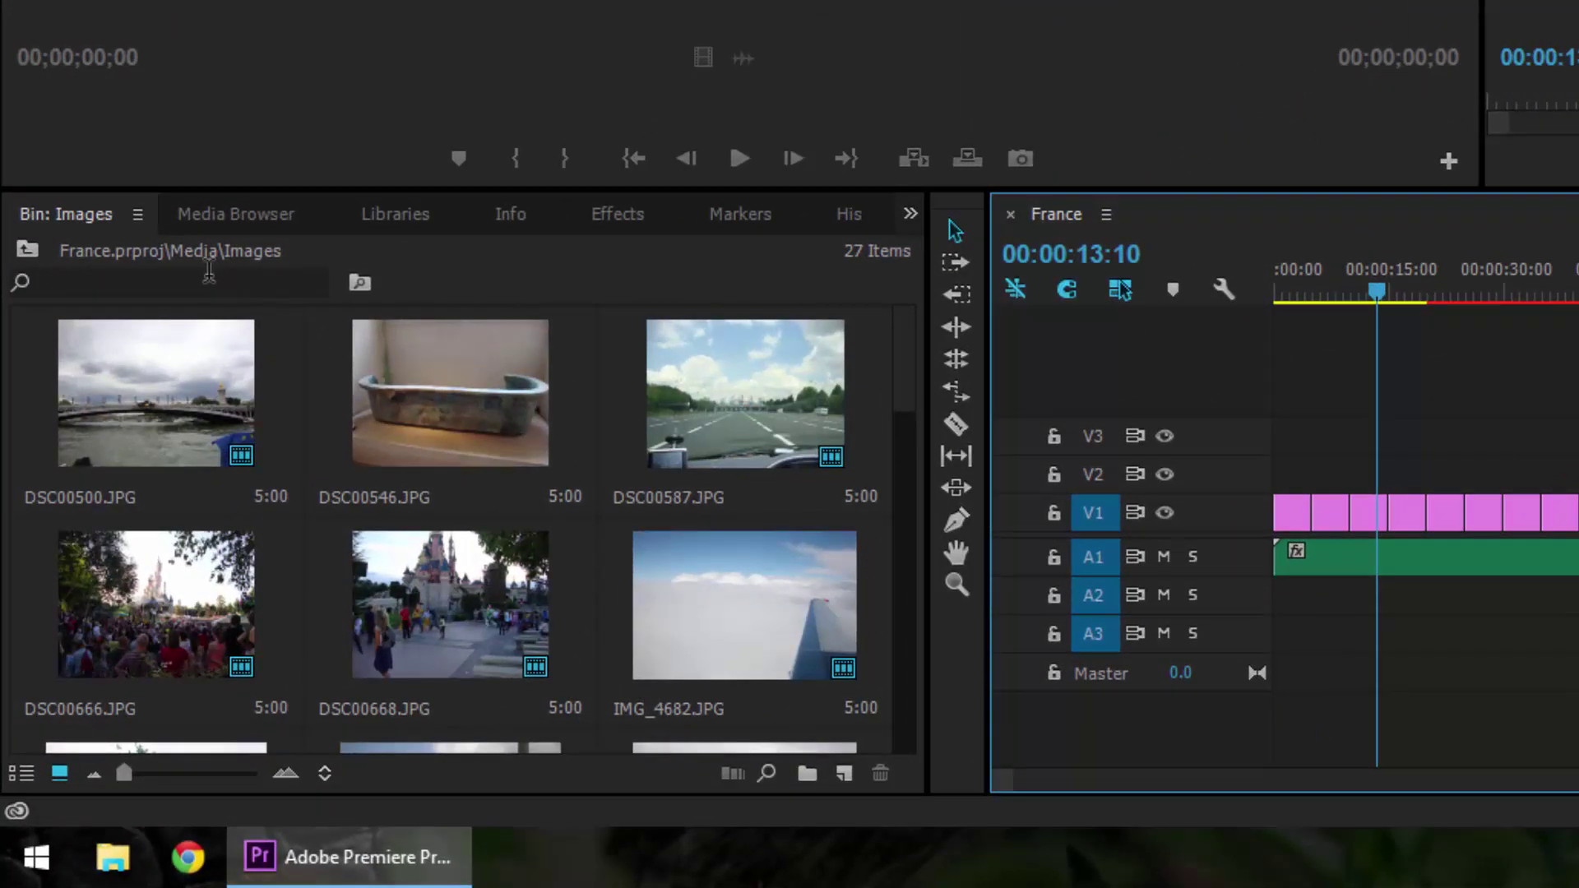
# Step: Return to the project's top level in List View with the Images and Media bins collapsed
pyautogui.click(33, 251)
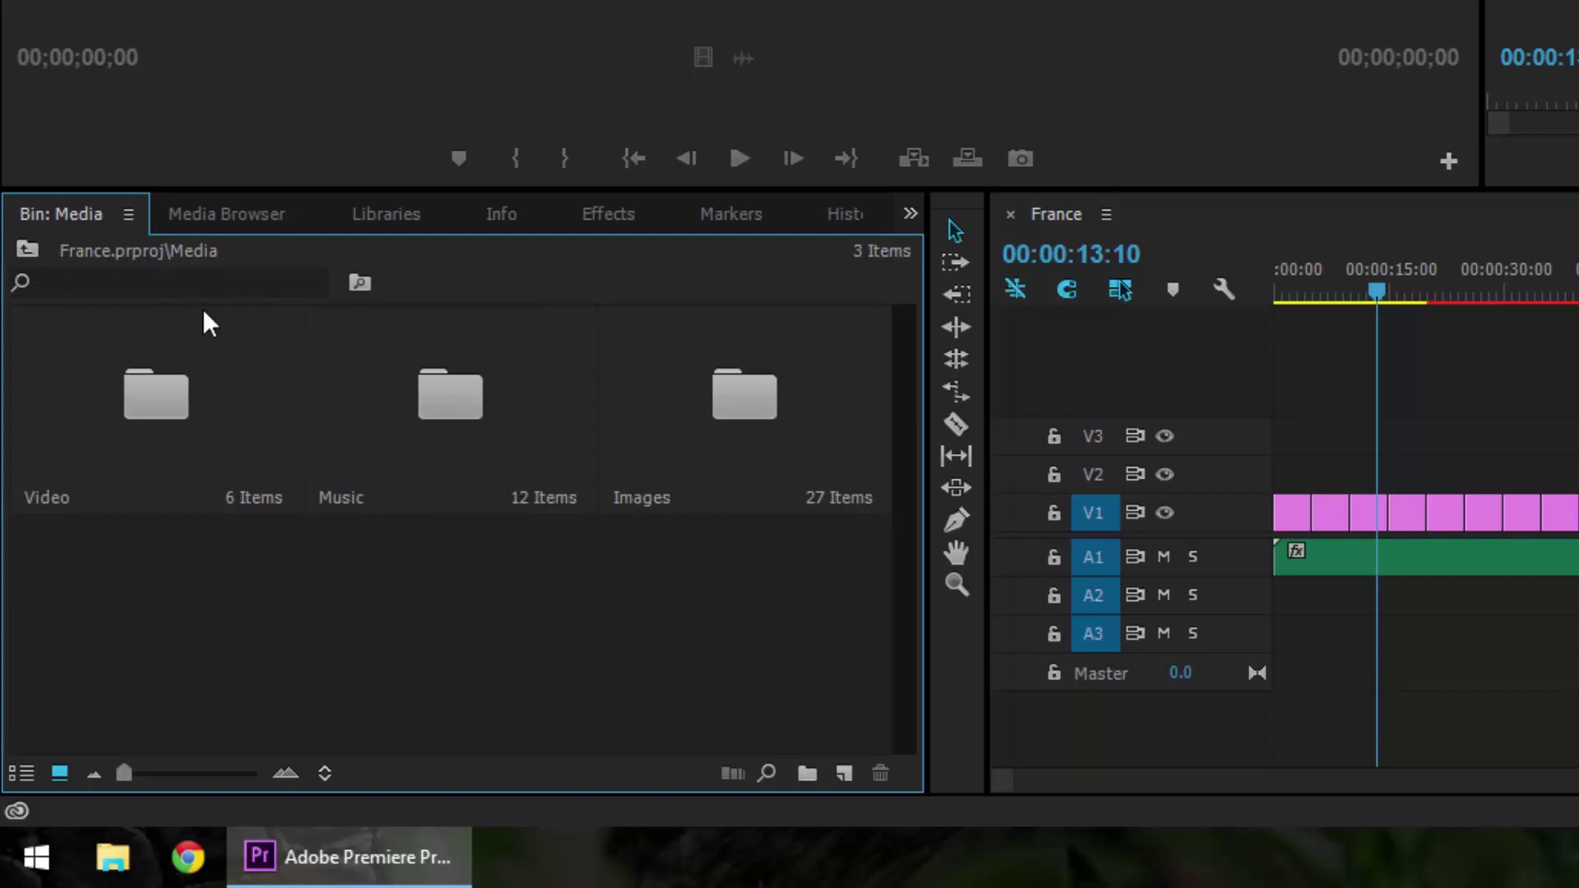
pyautogui.click(21, 773)
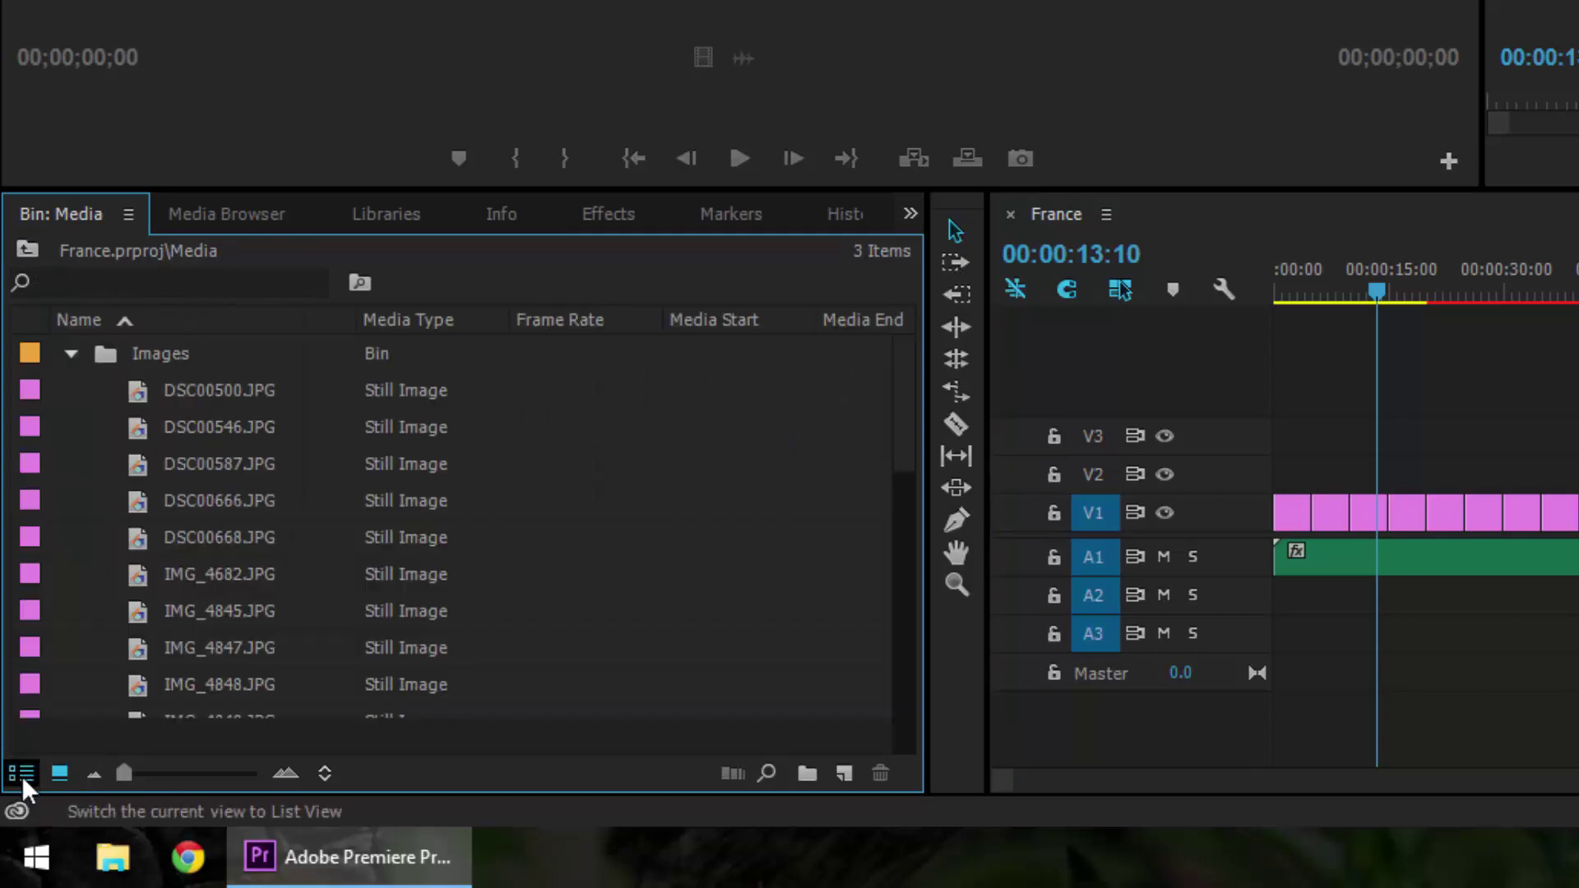
pyautogui.click(71, 355)
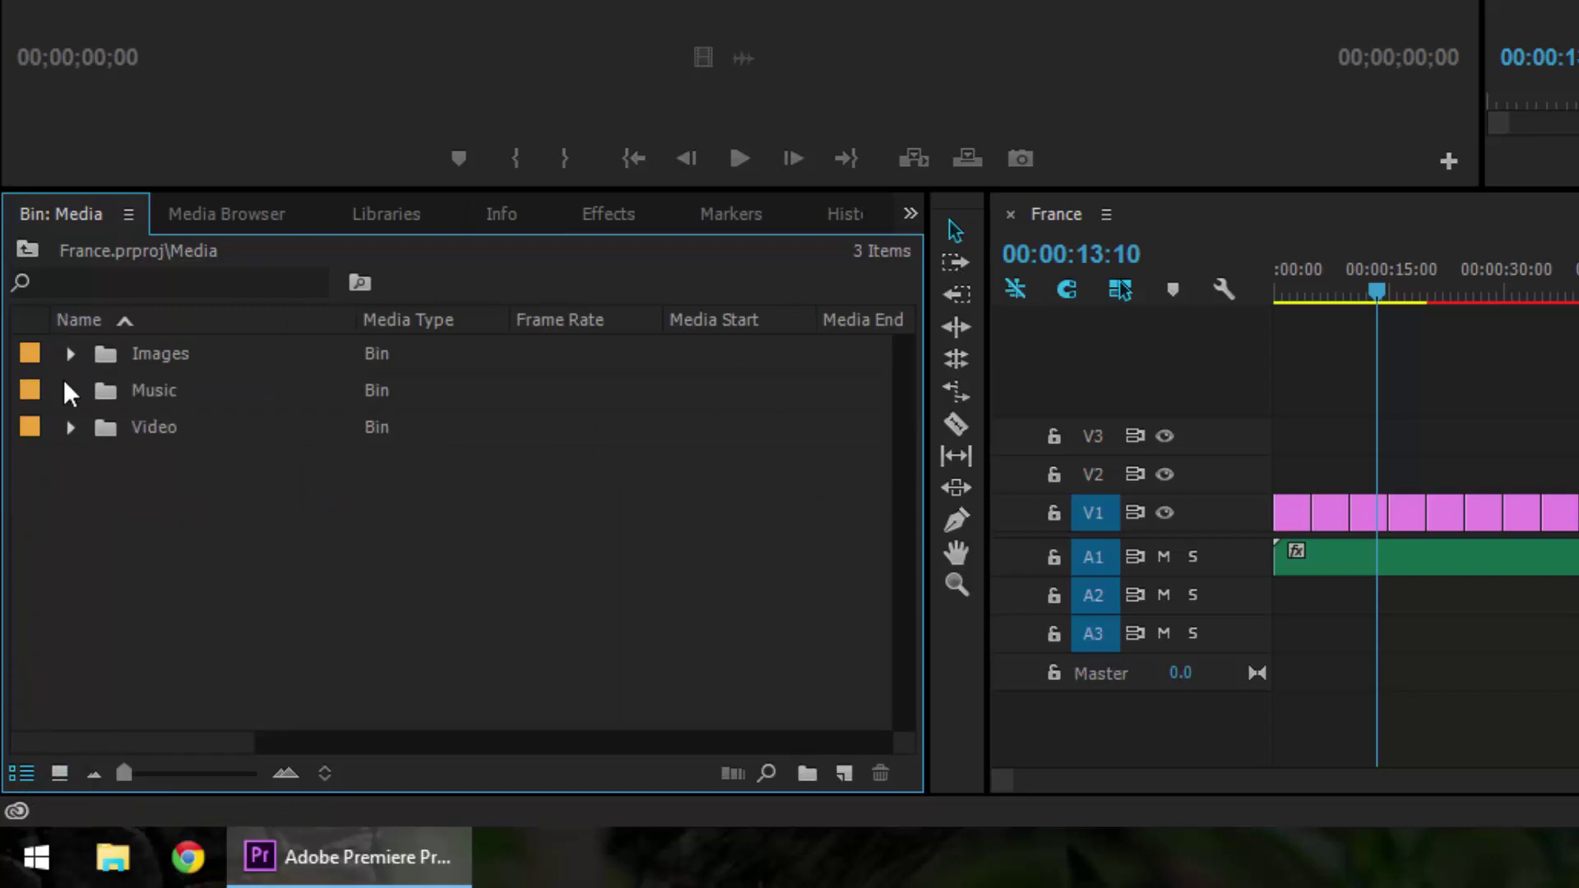
pyautogui.click(27, 250)
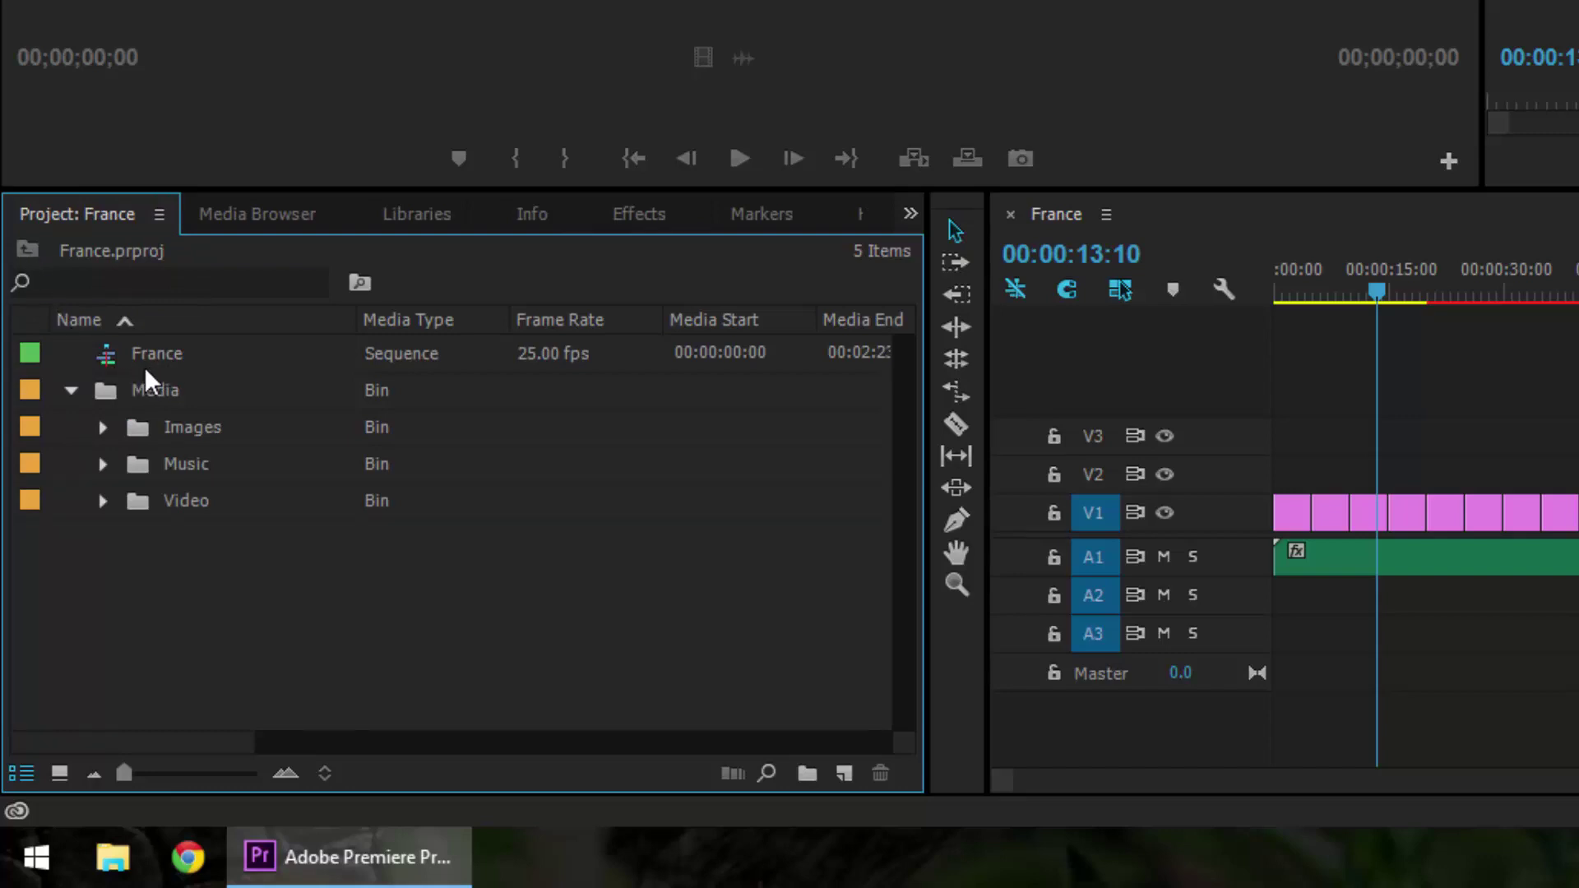
pyautogui.click(71, 391)
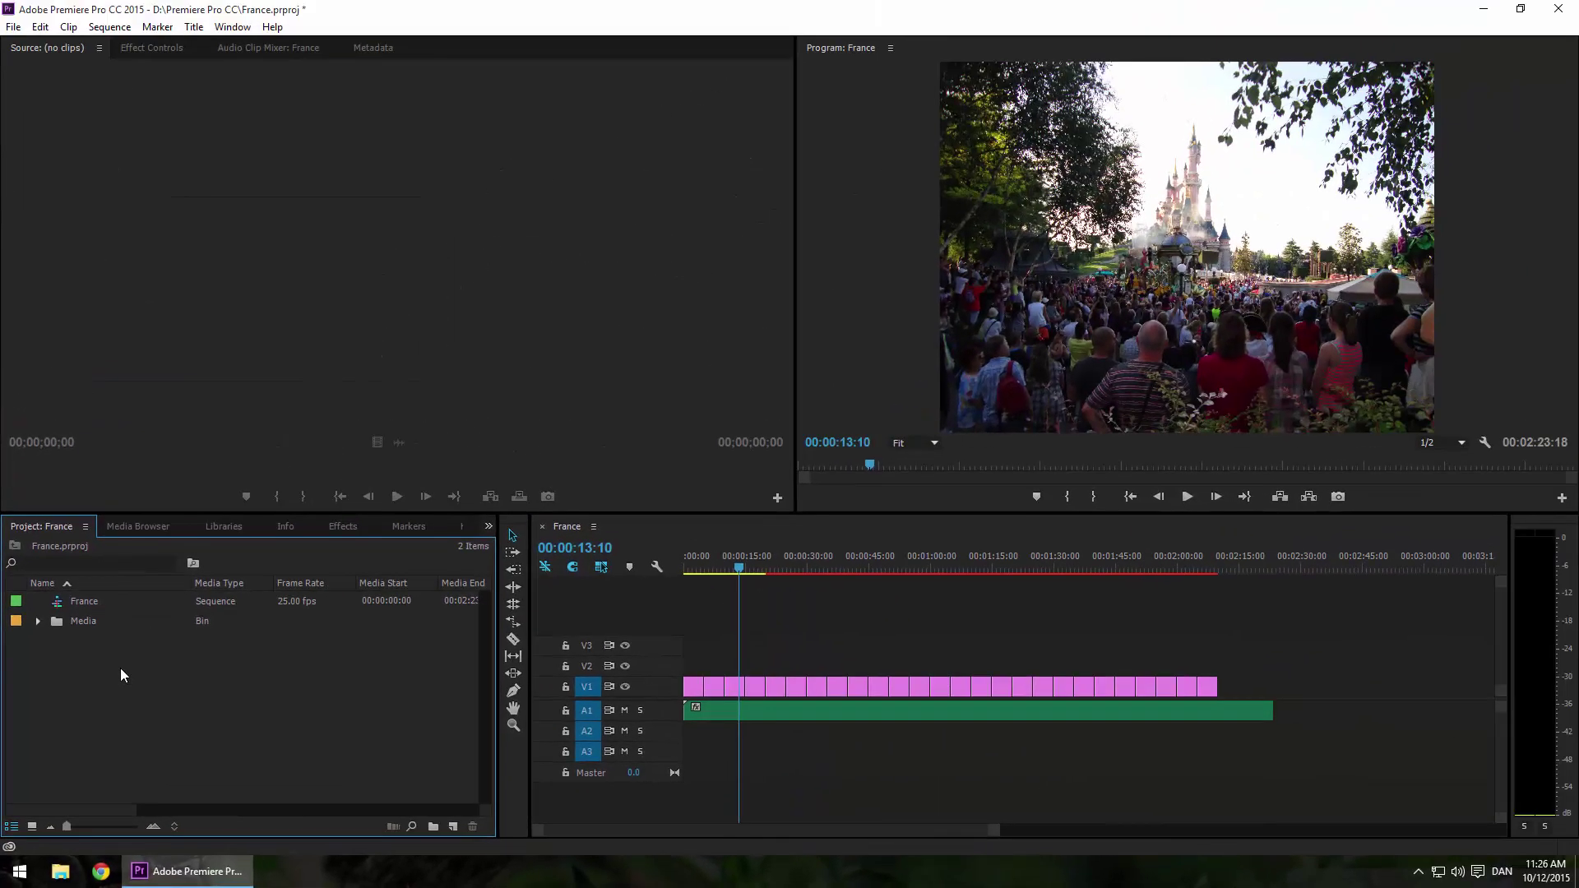
# Step: Choose First Project.prproj from the Premiere Pro CC folder to import into the France project
pyautogui.doubleClick(174, 710)
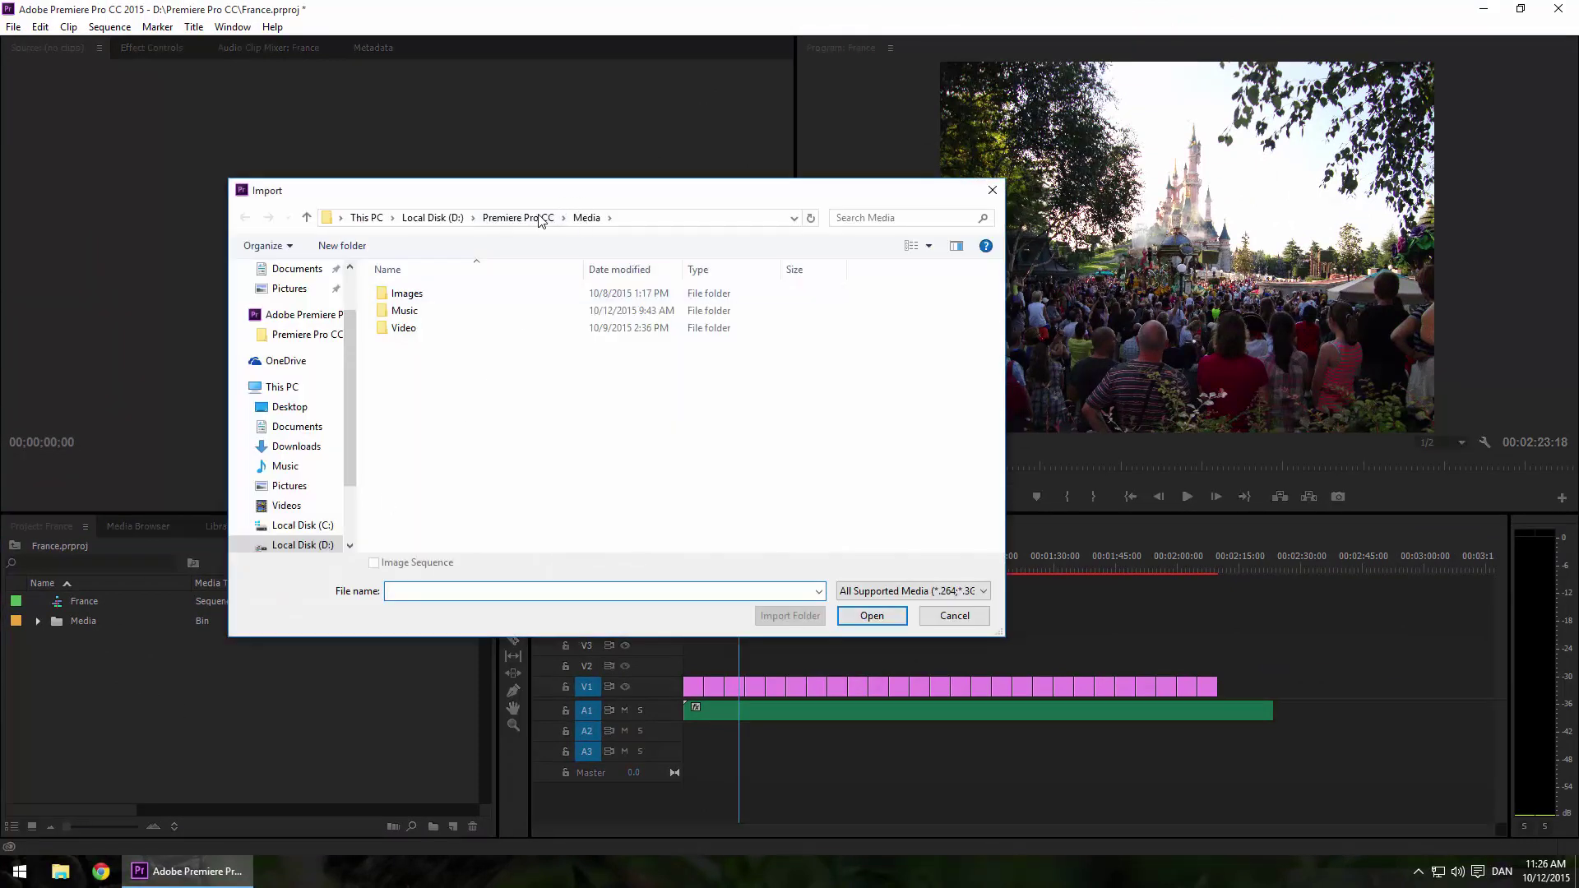
pyautogui.click(518, 217)
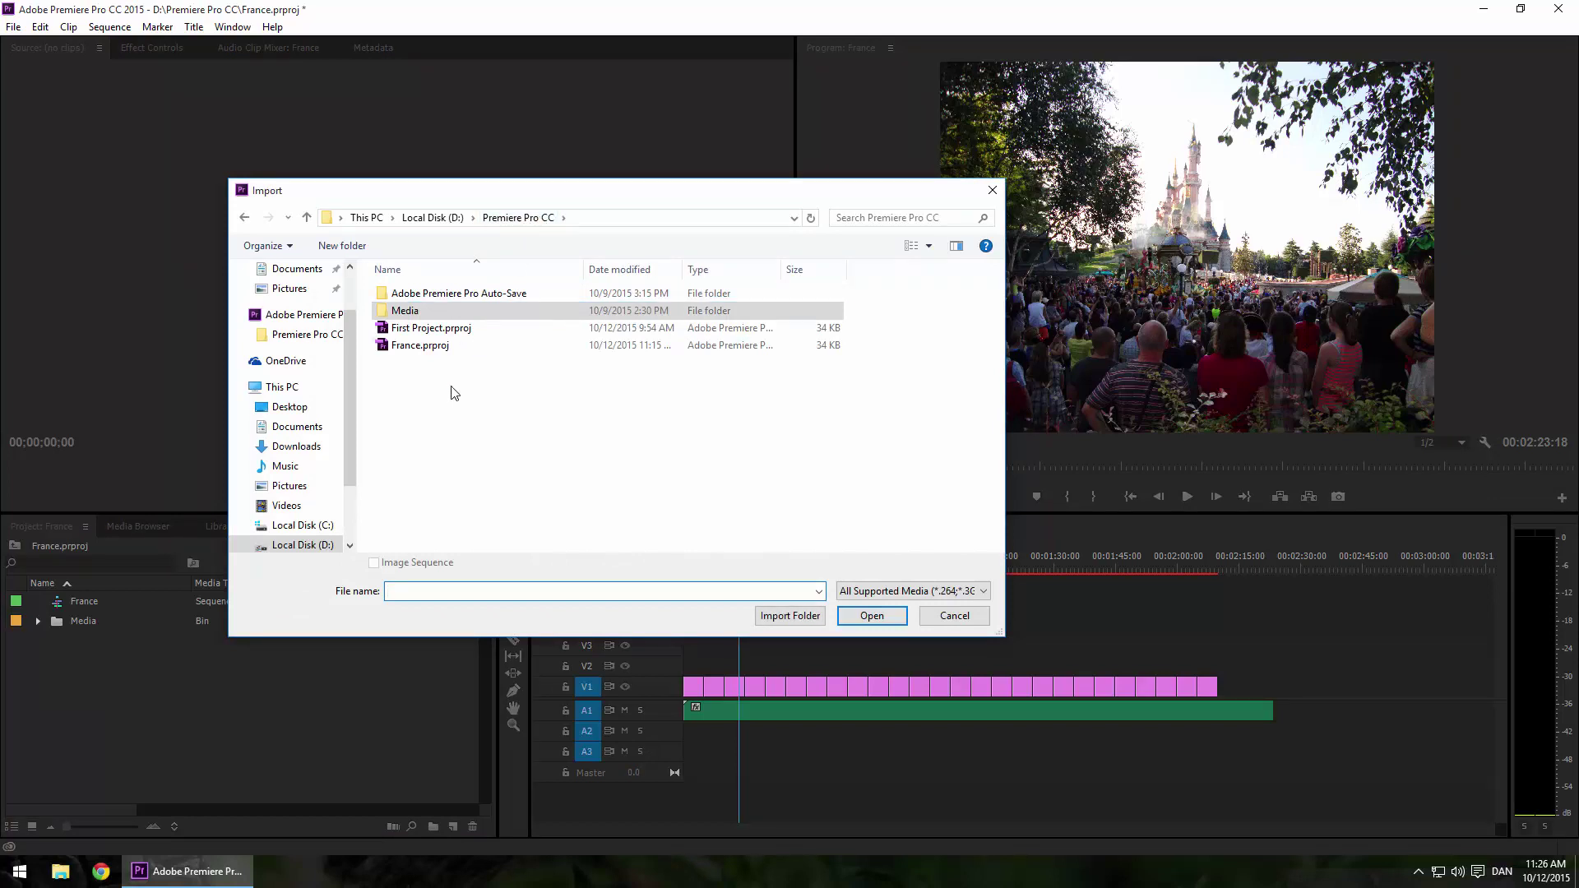
pyautogui.click(430, 330)
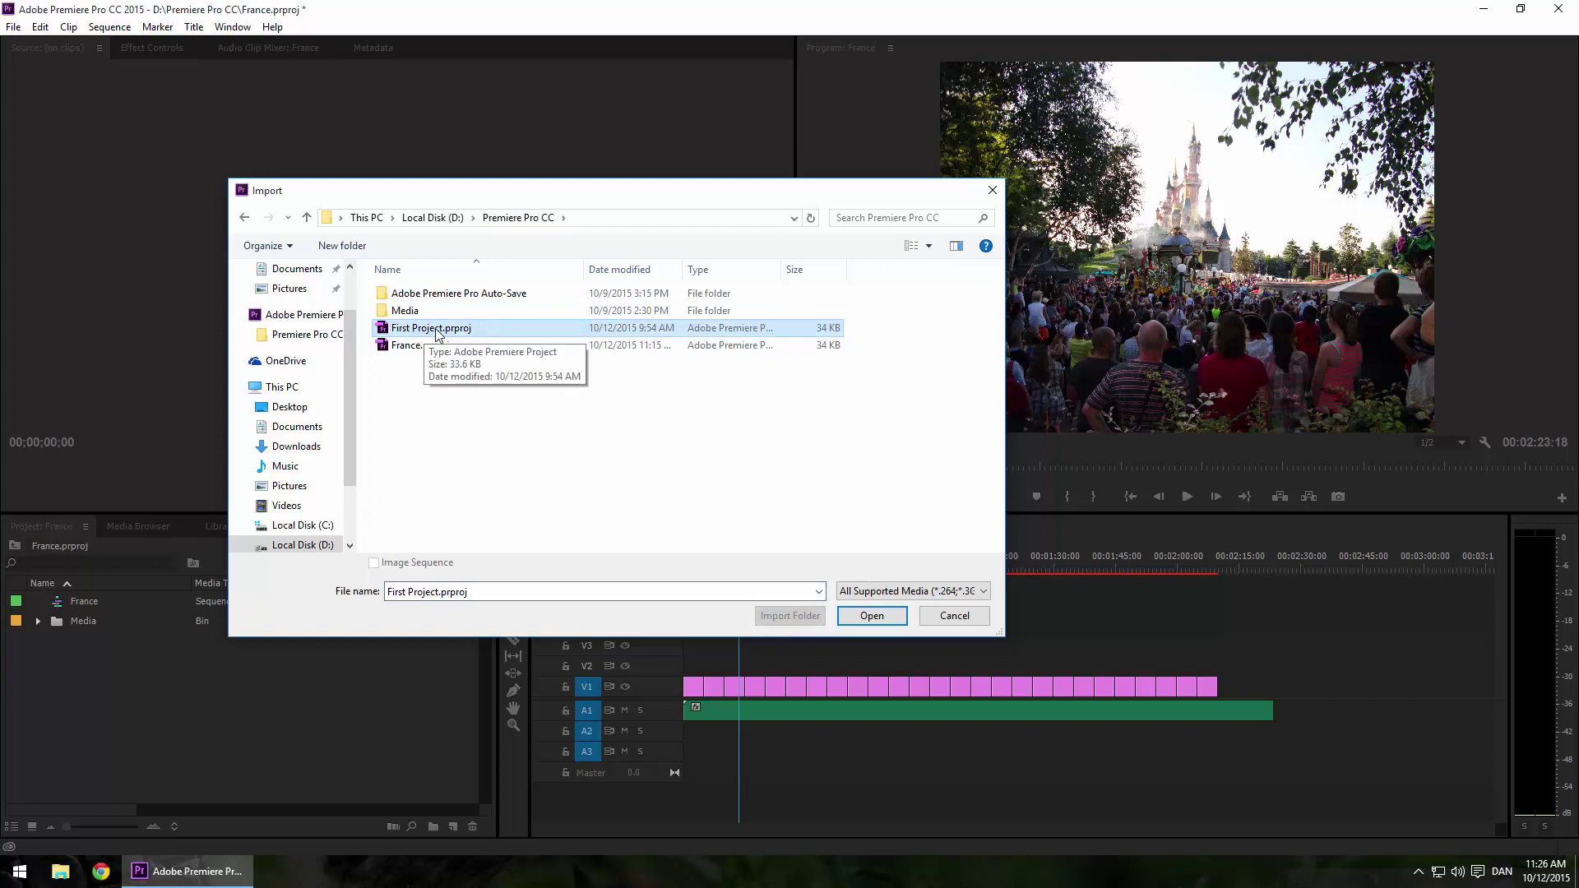
pyautogui.click(852, 626)
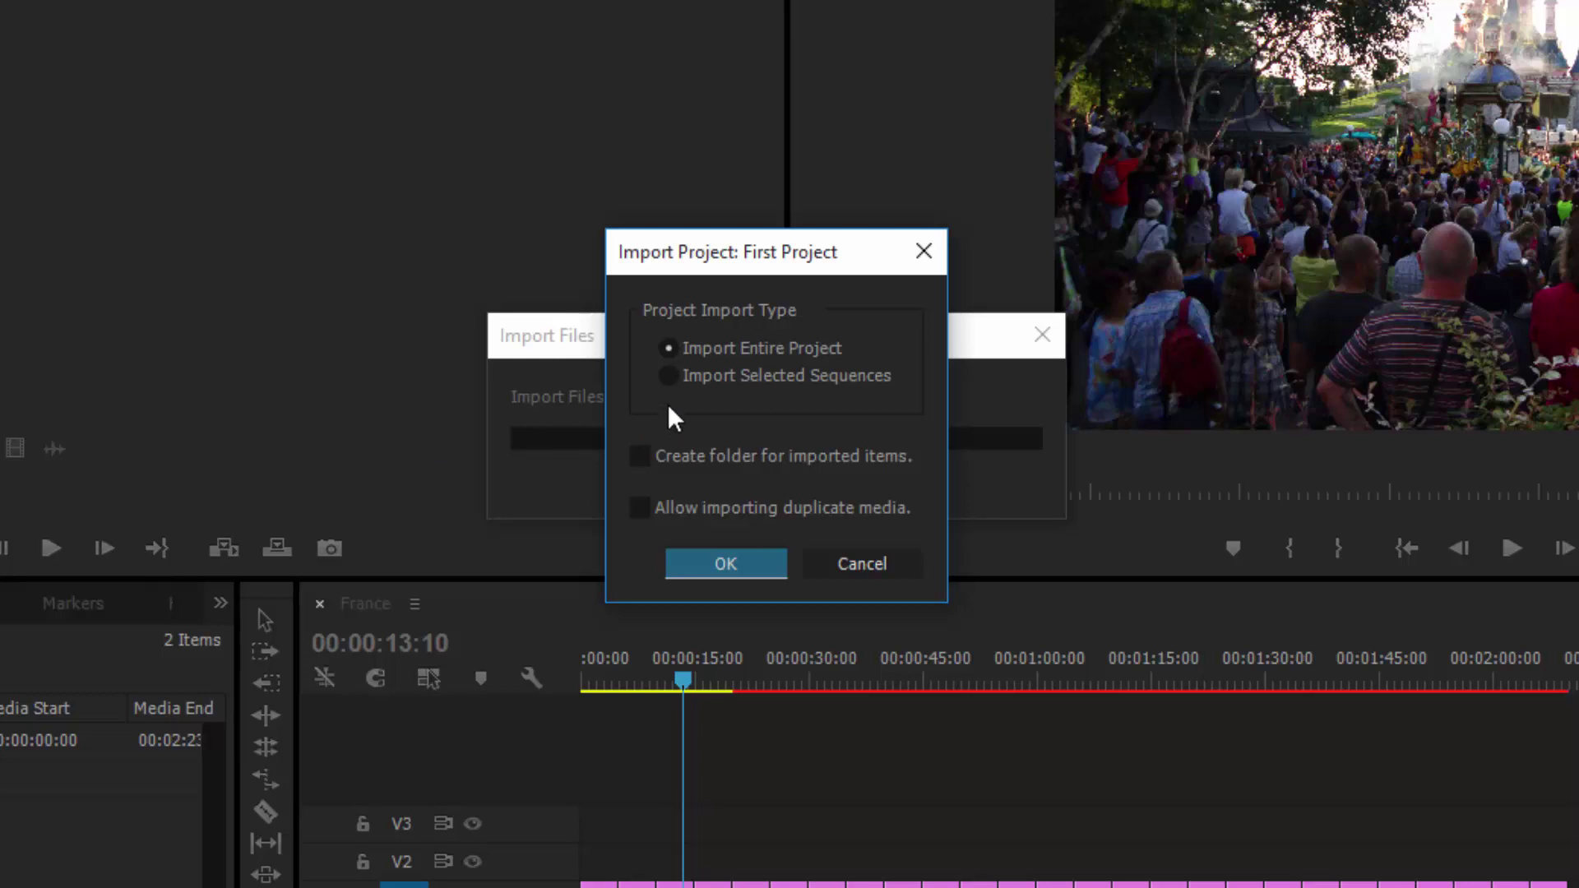
# Step: Set the project import to Import Selected Sequences without creating a folder for imported items
pyautogui.click(668, 375)
pyautogui.click(857, 465)
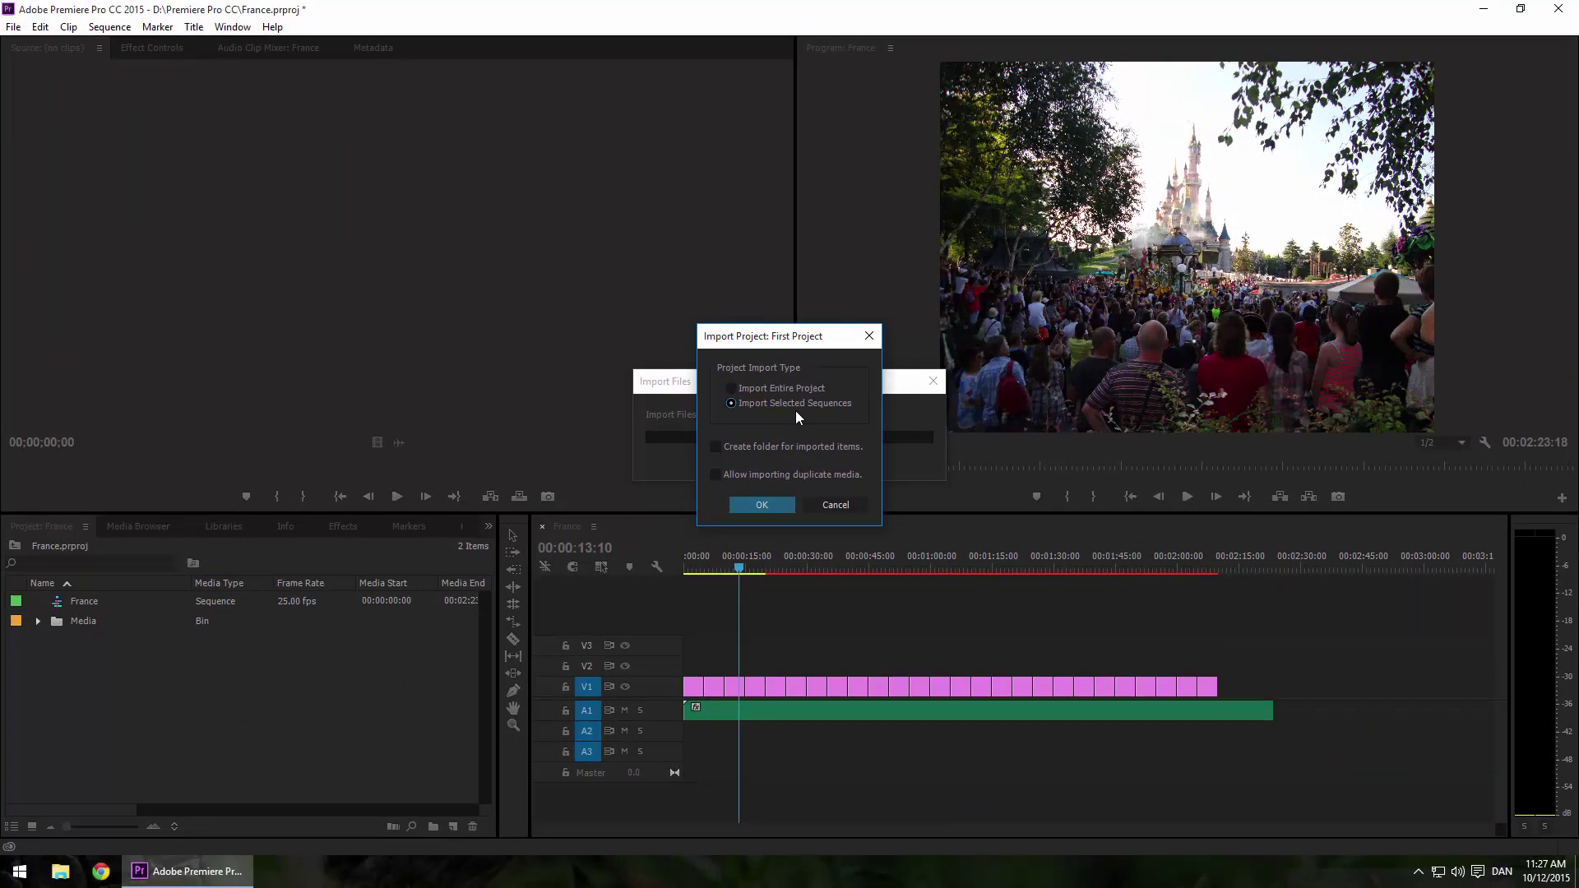
pyautogui.click(774, 505)
pyautogui.click(774, 504)
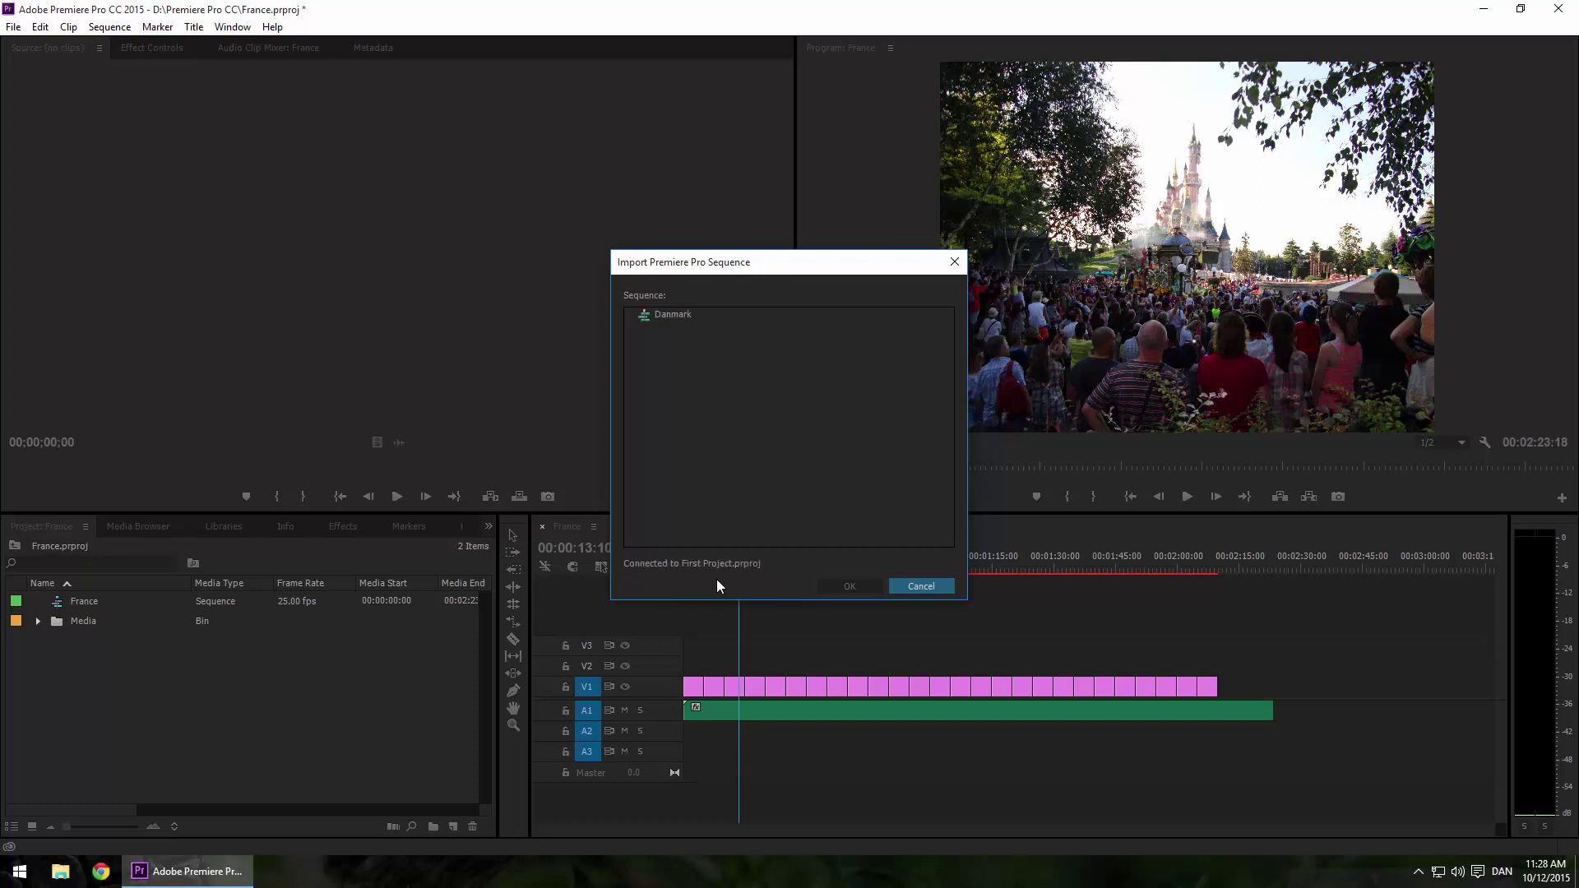
# Step: Import the Danmark sequence and open it in the timeline
pyautogui.click(669, 314)
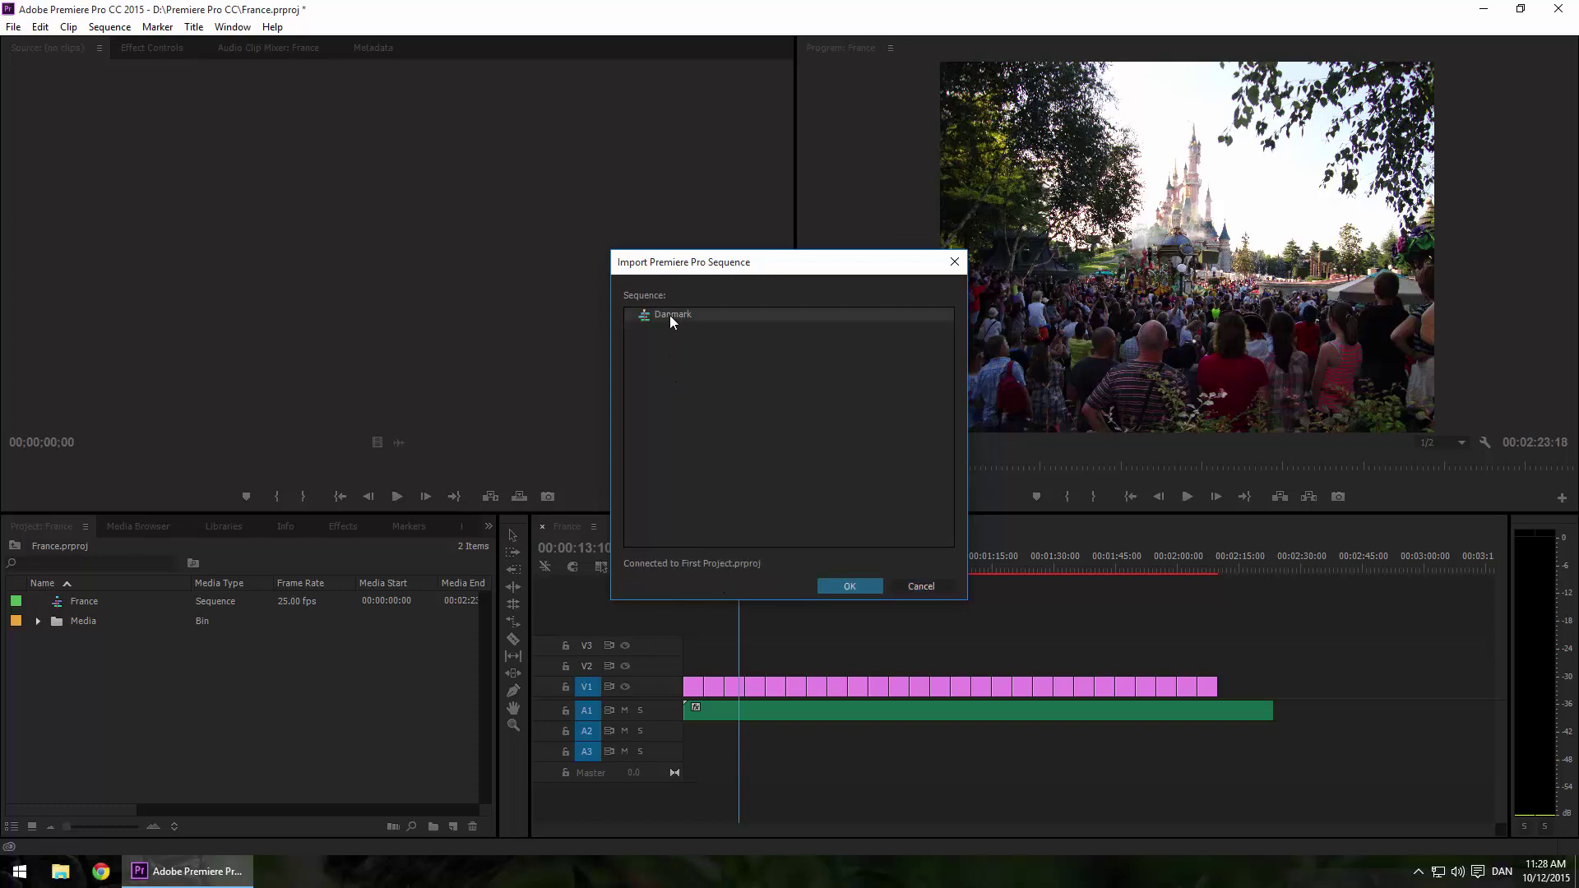
pyautogui.click(847, 587)
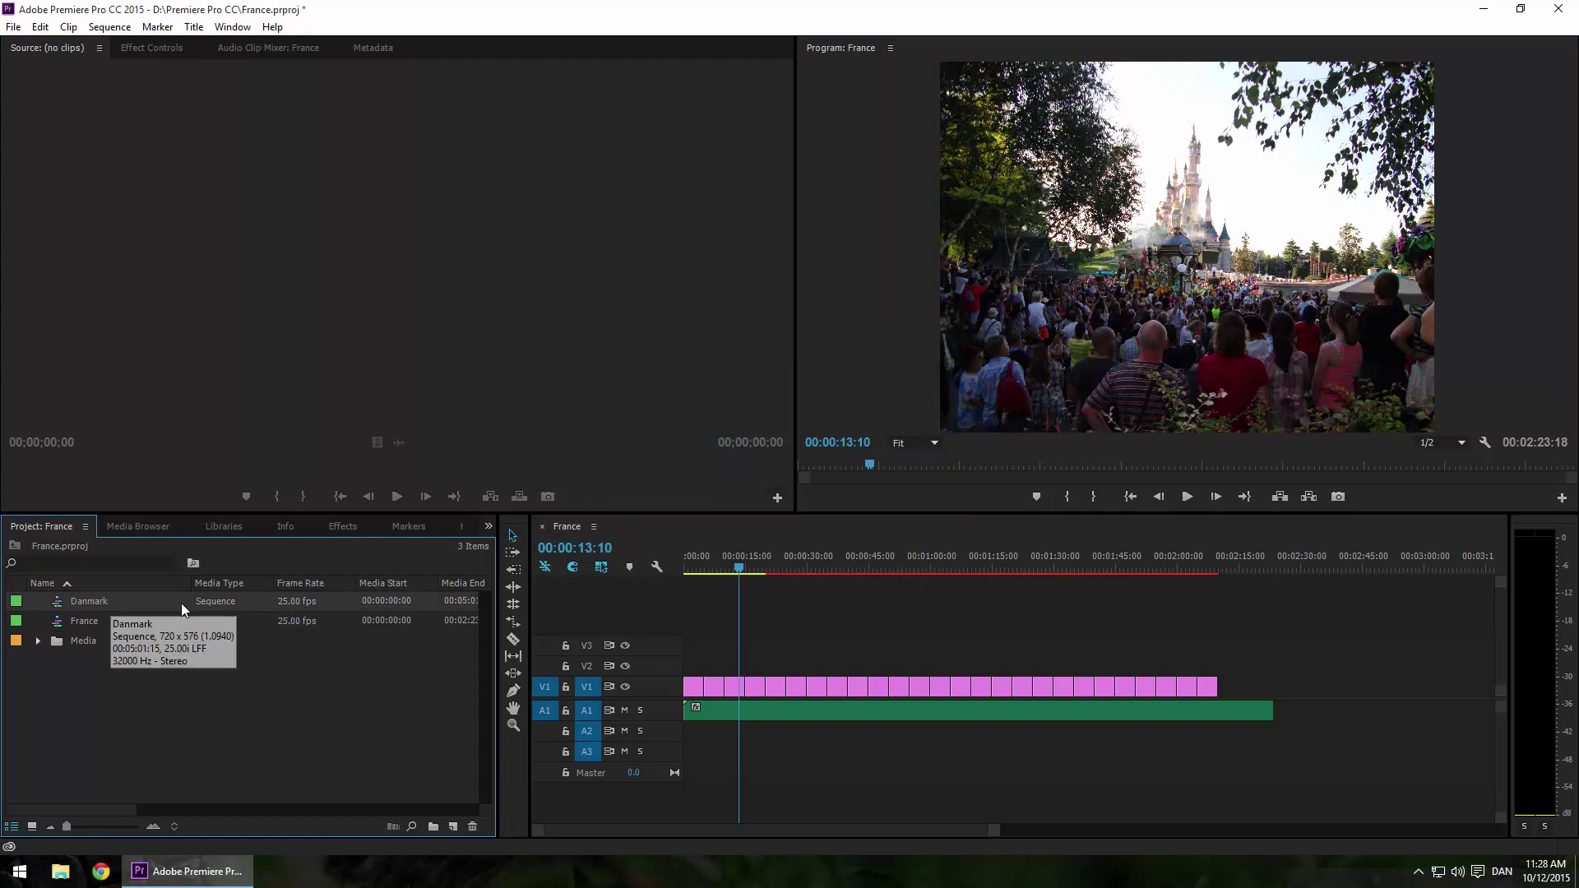
pyautogui.doubleClick(61, 602)
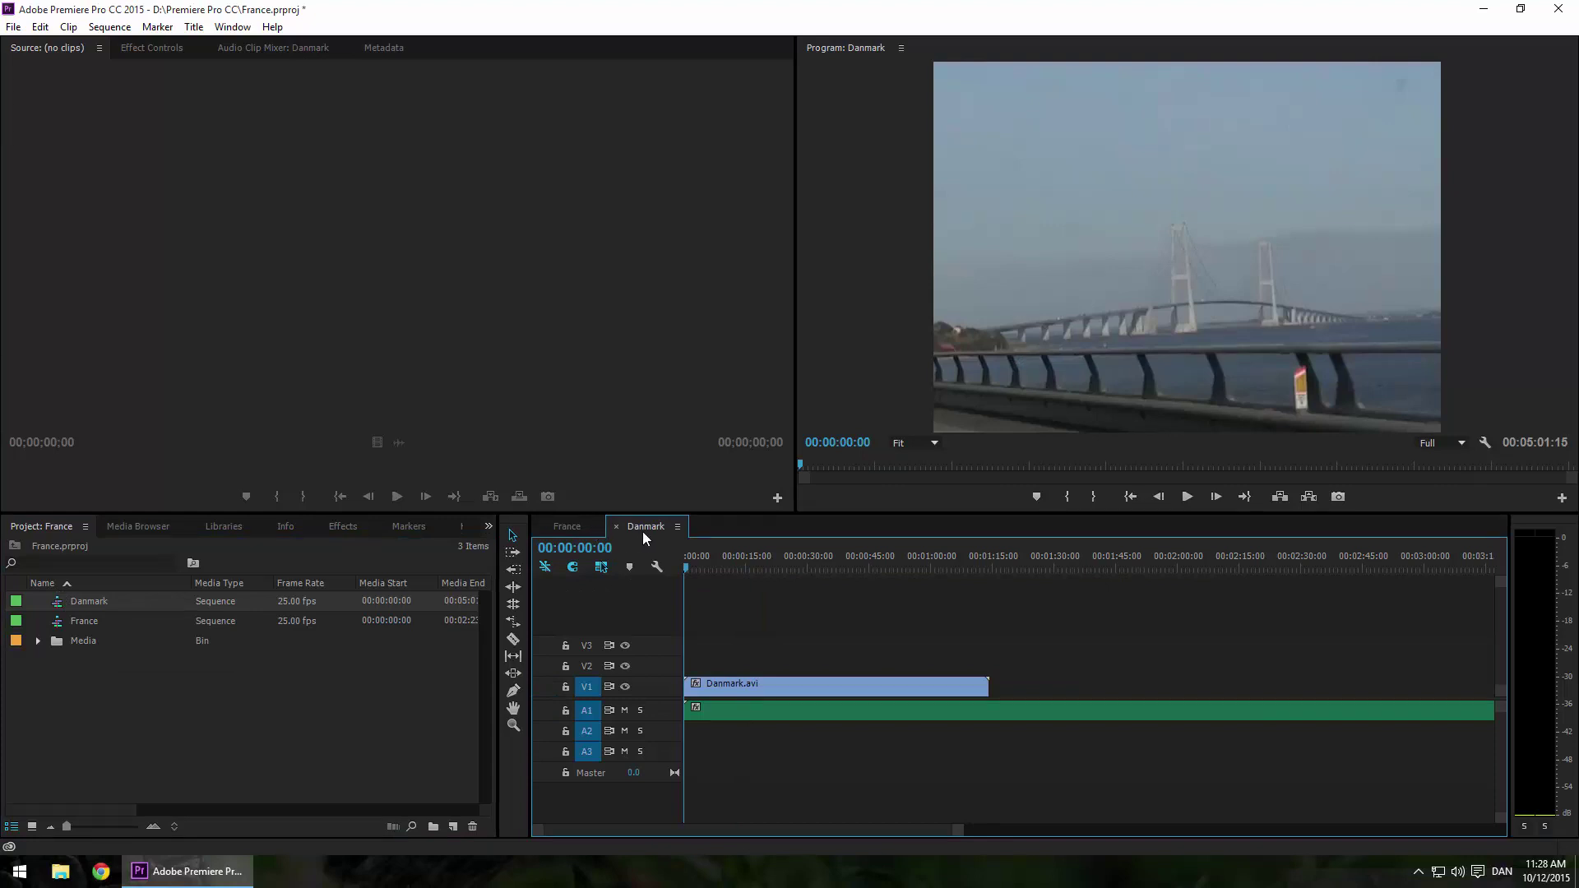
# Step: Close the France sequence's timeline tab, leaving the Danmark sequence open
pyautogui.click(577, 525)
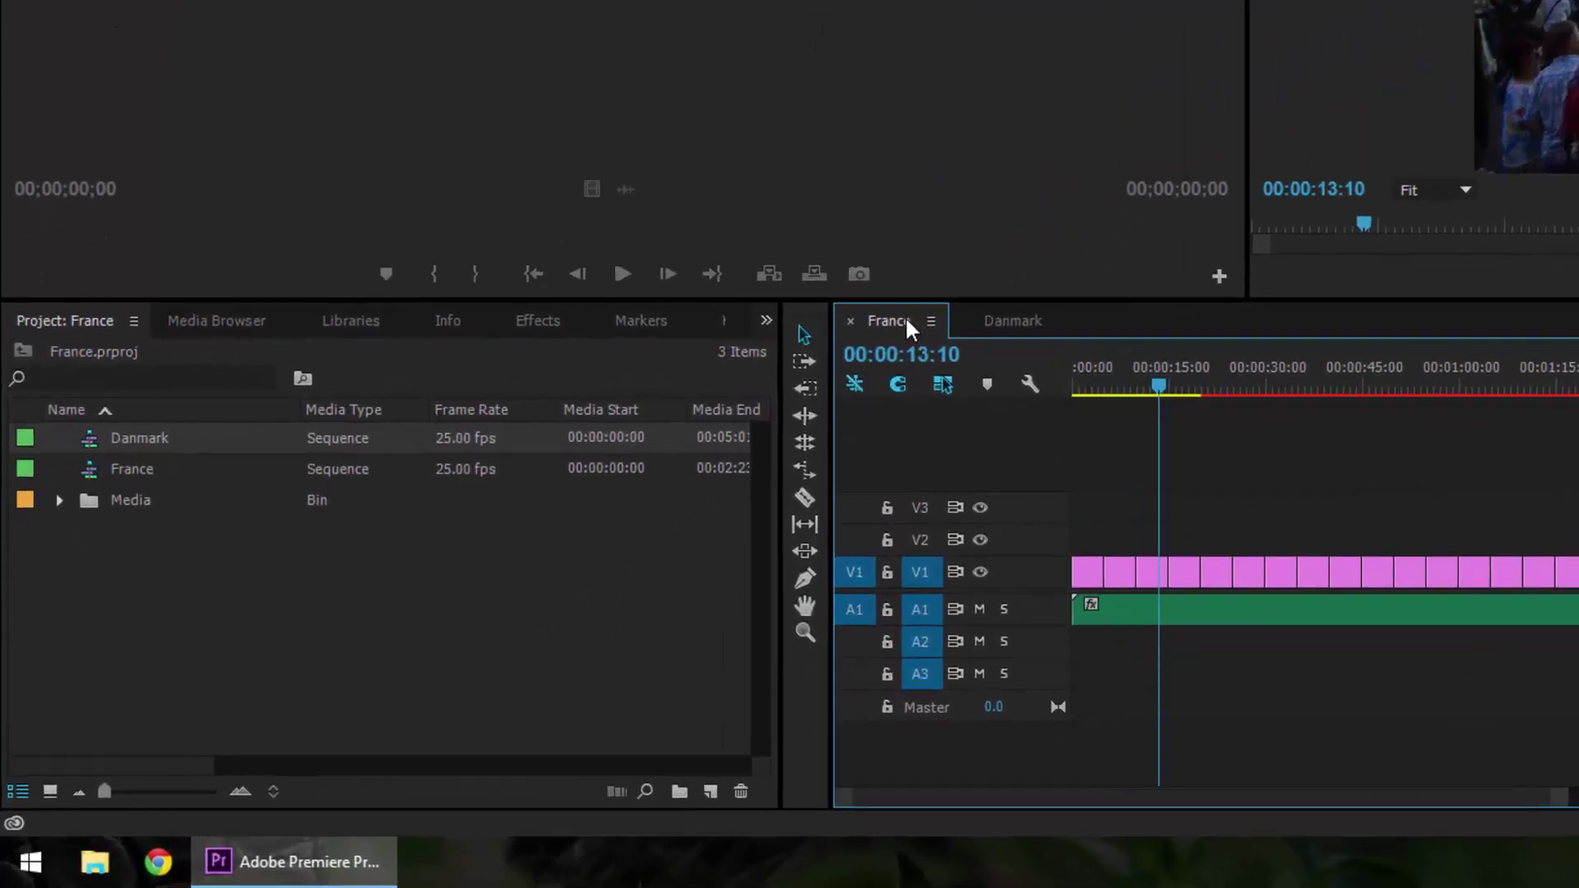
pyautogui.click(1003, 319)
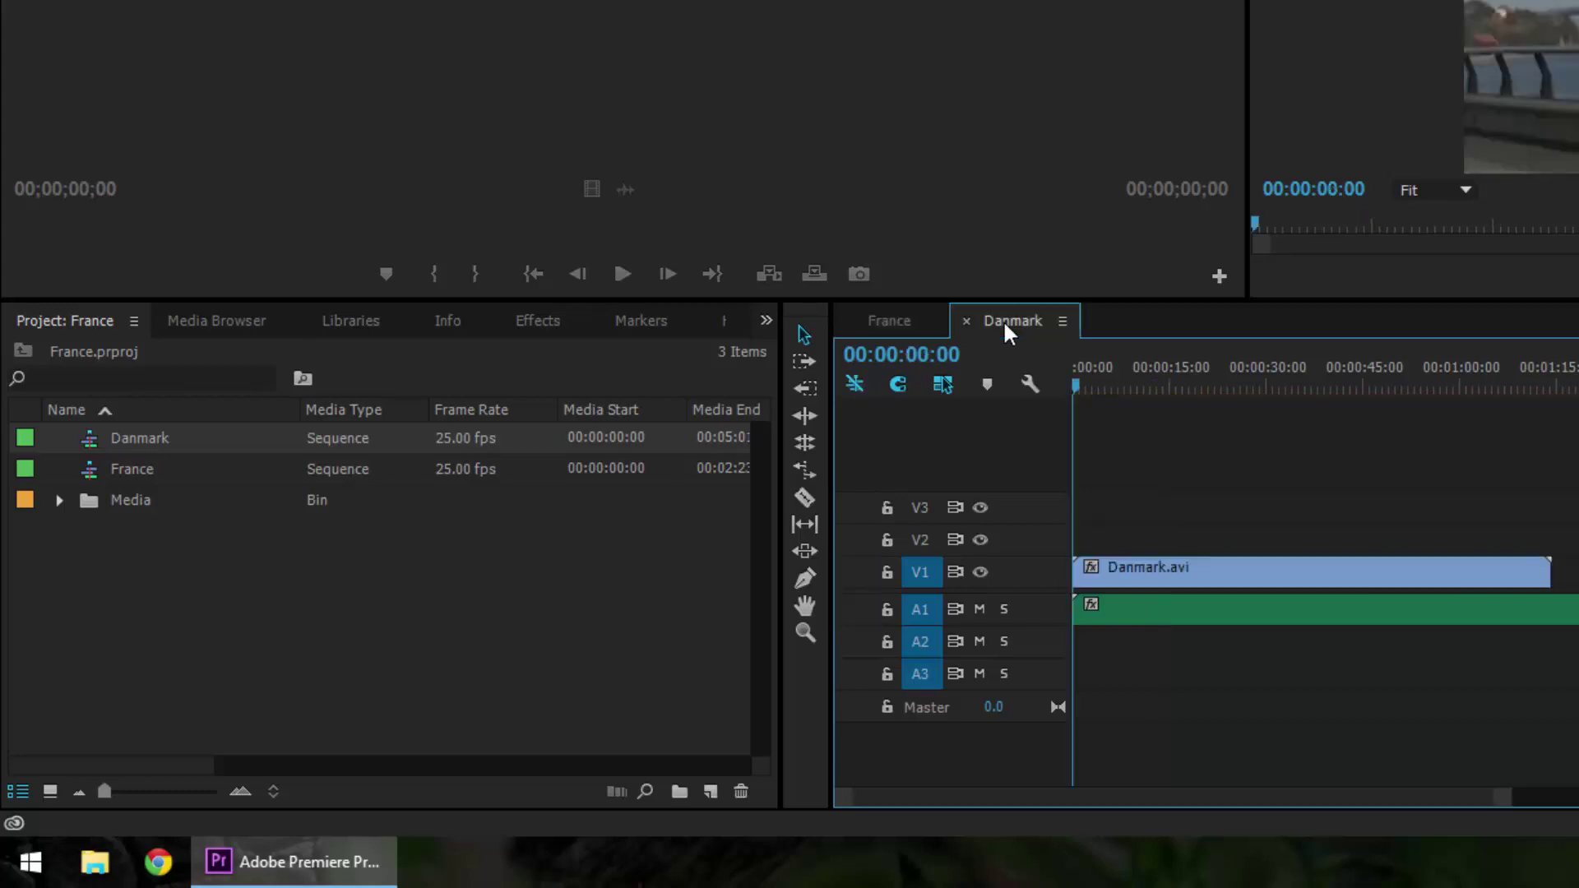
pyautogui.click(850, 319)
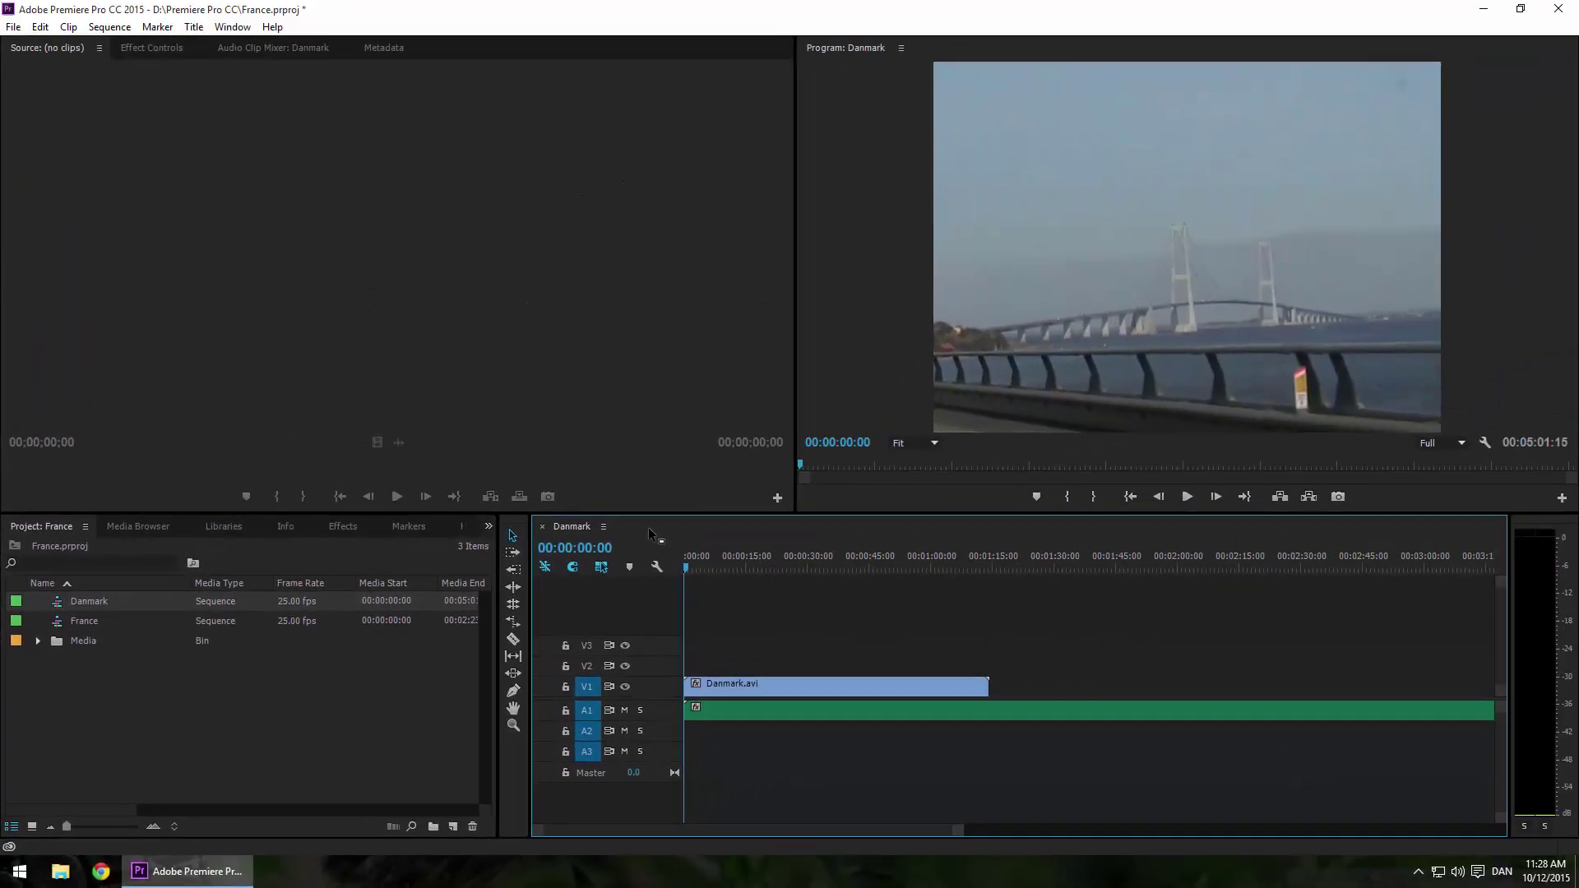
# Step: Save the France project with Ctrl+S, then expand and collapse the Media bin
pyautogui.hotkey('ctrl', 's')
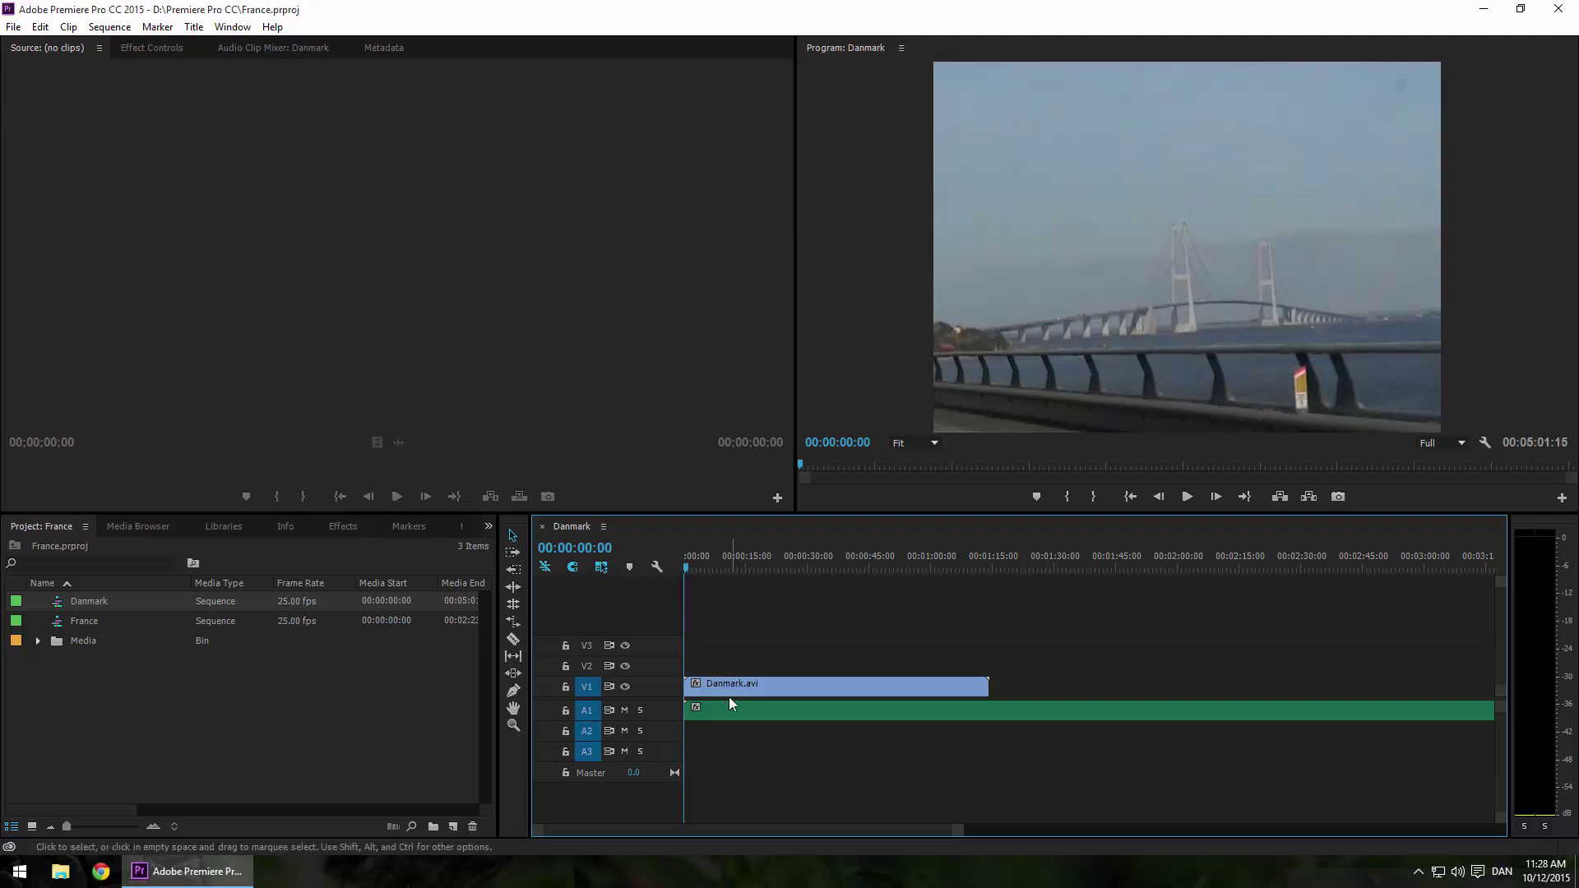
pyautogui.click(38, 641)
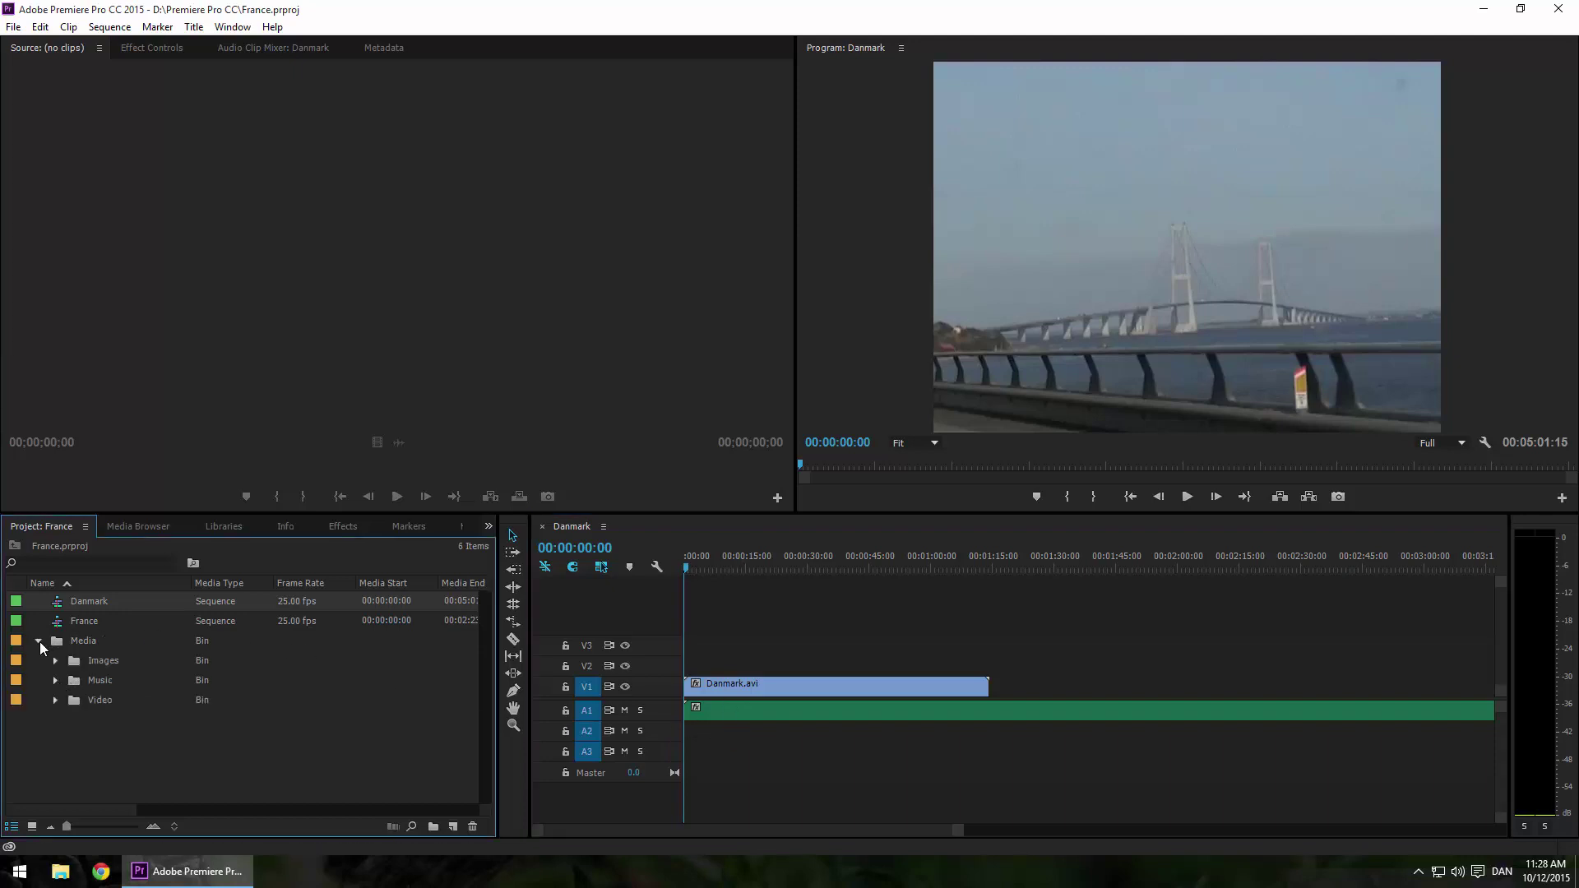
pyautogui.click(39, 641)
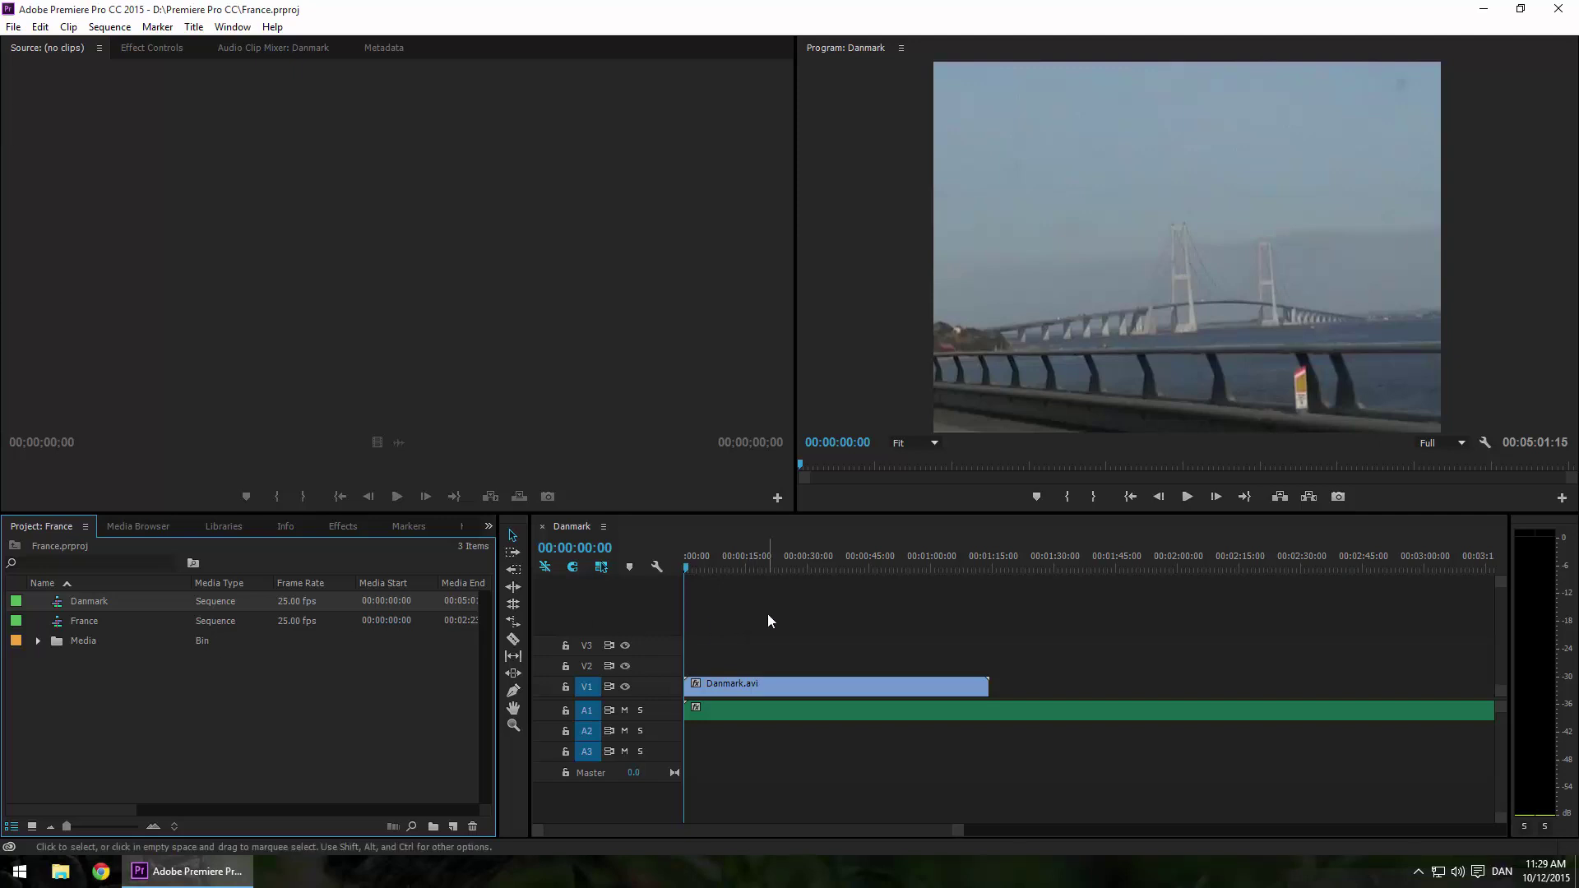
# Step: Open First Project.prproj through File > Open Project
pyautogui.click(12, 28)
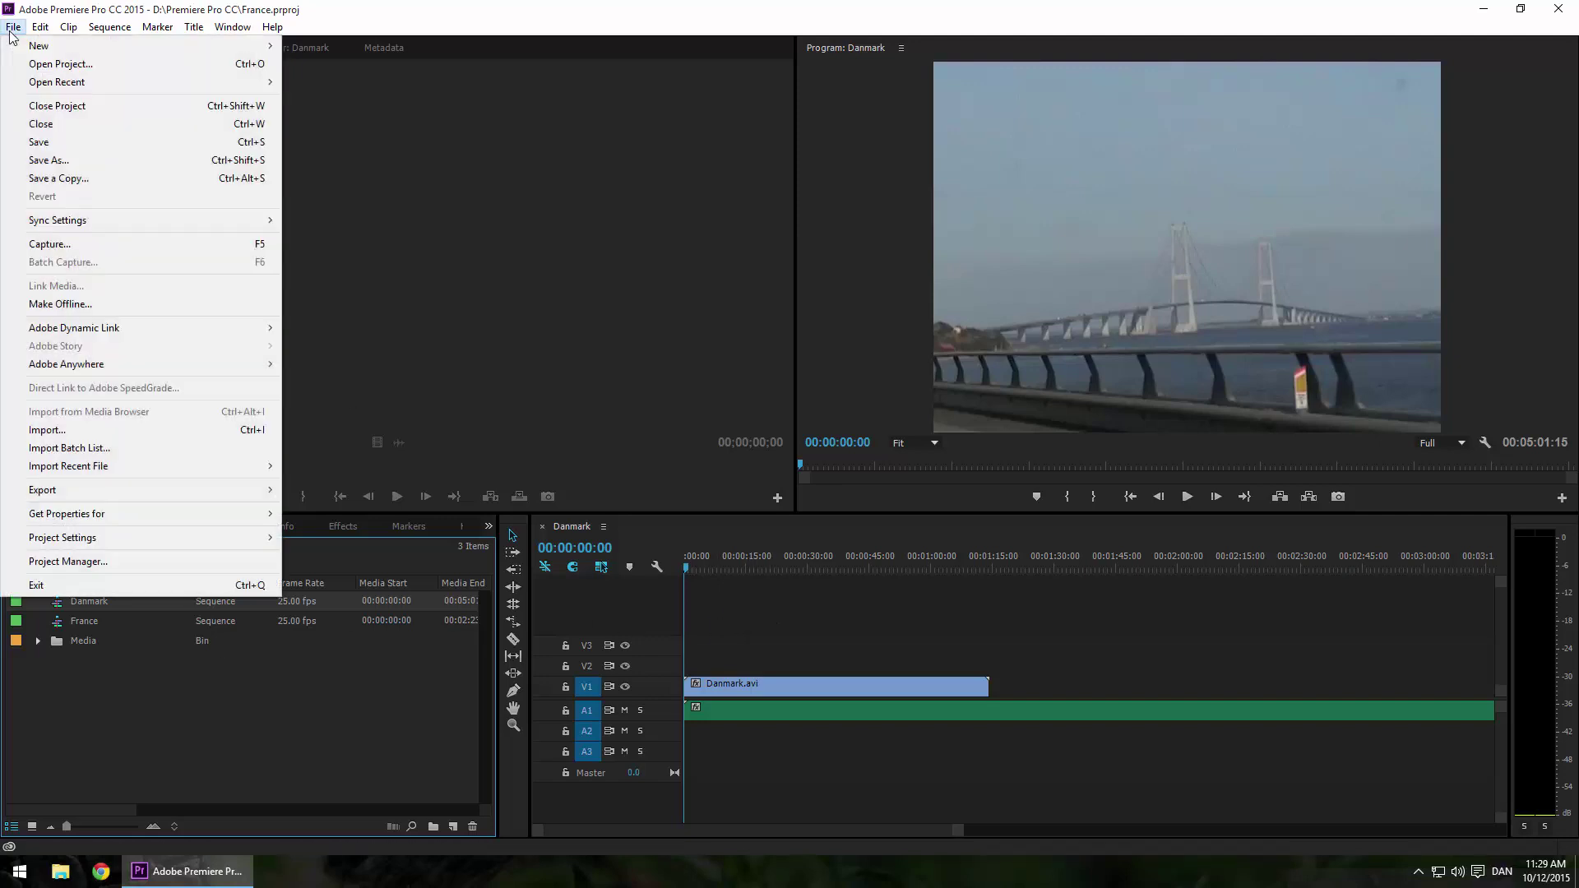
pyautogui.click(22, 64)
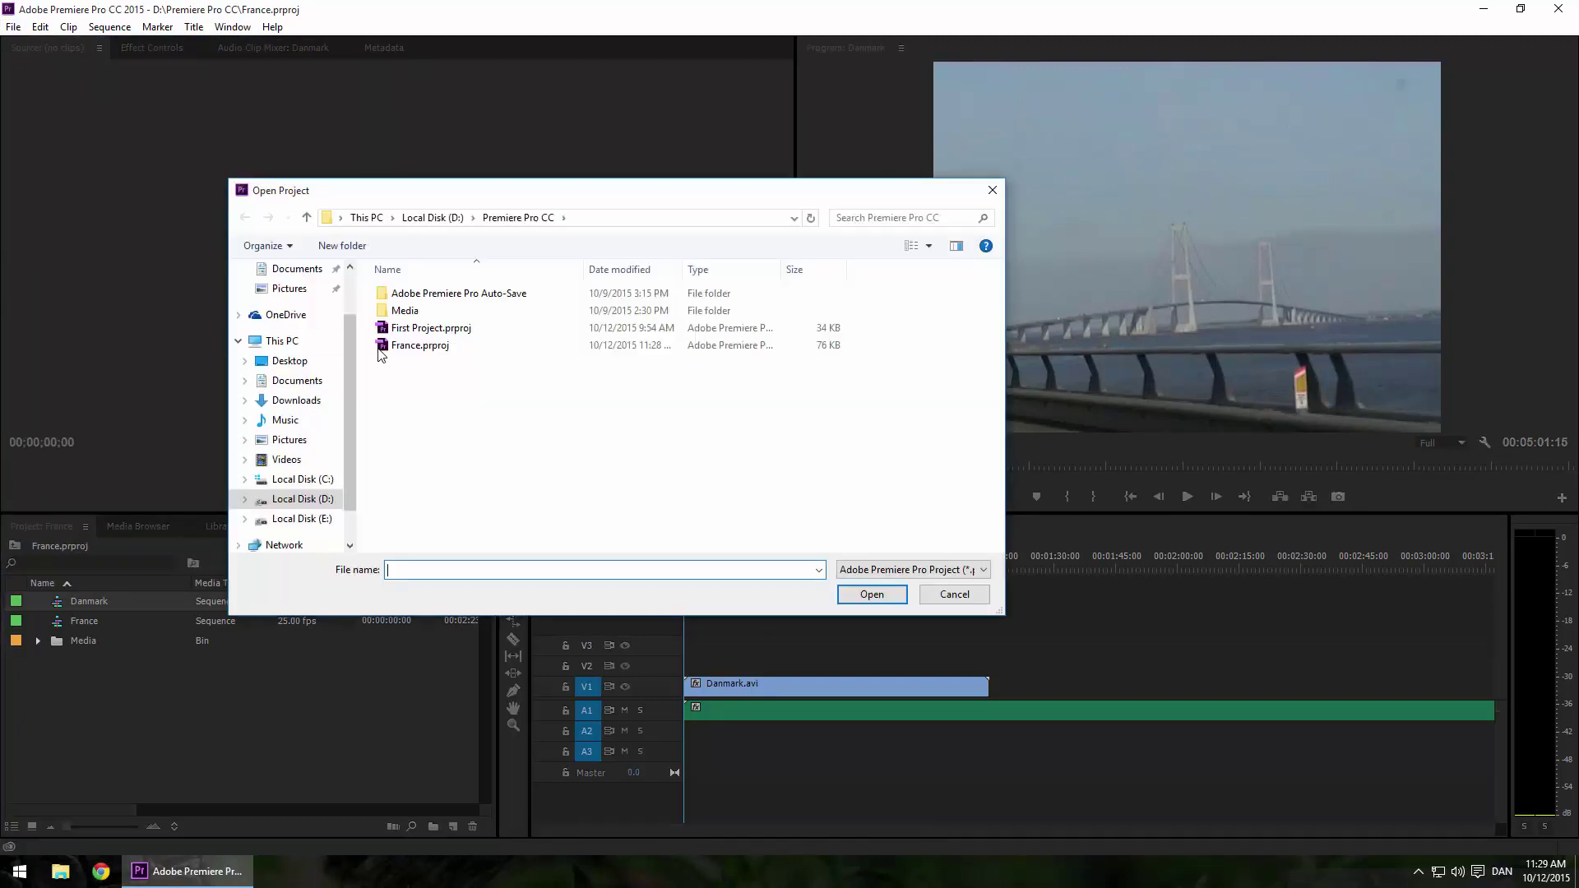
pyautogui.click(414, 331)
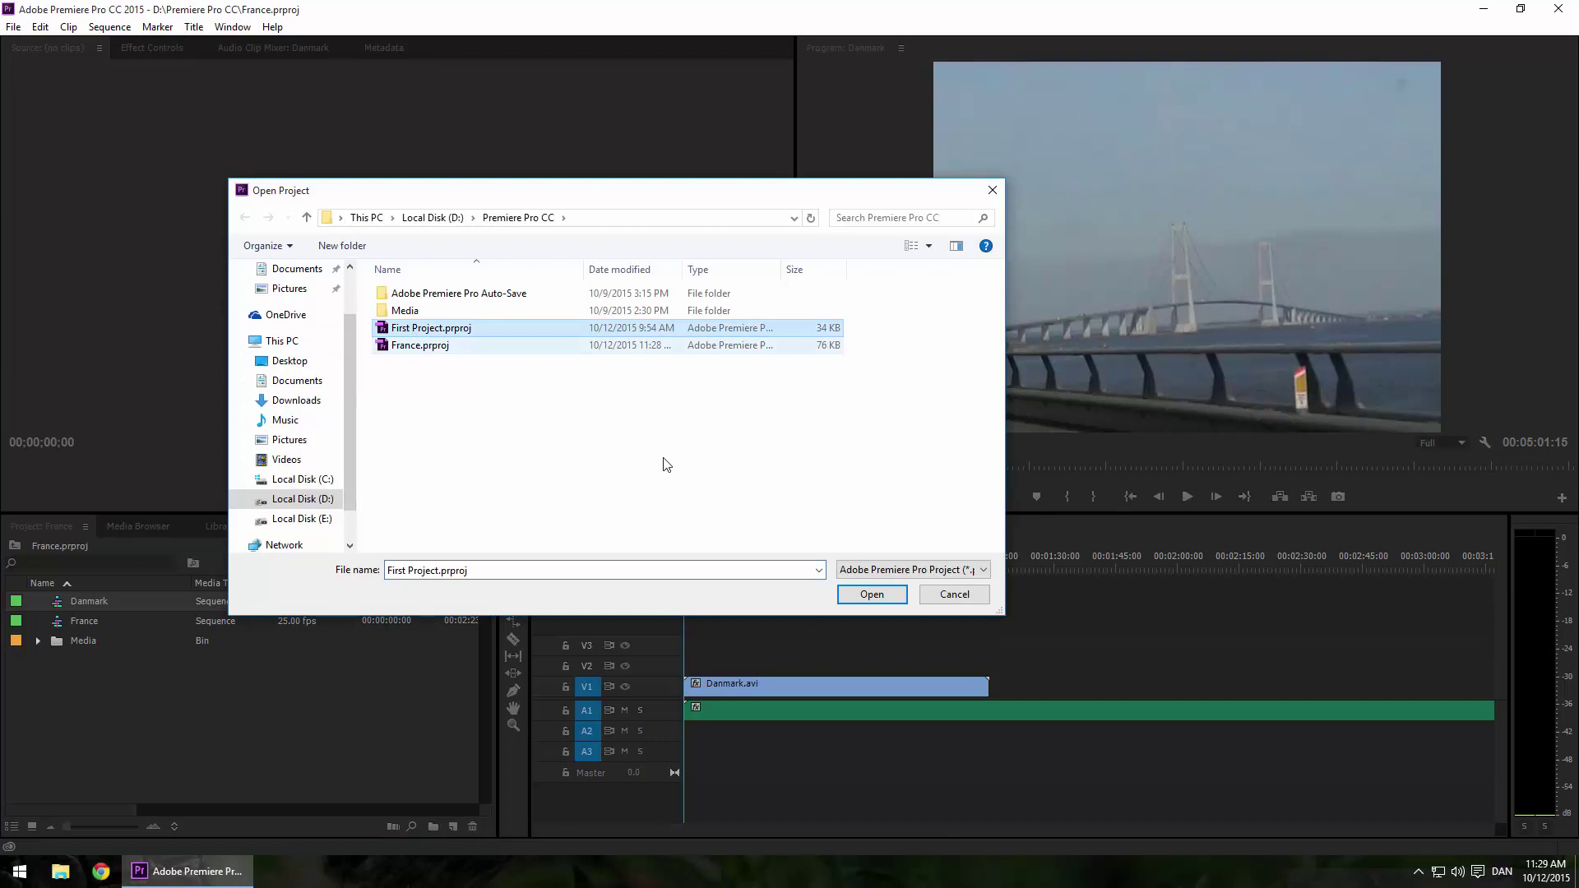
pyautogui.click(852, 595)
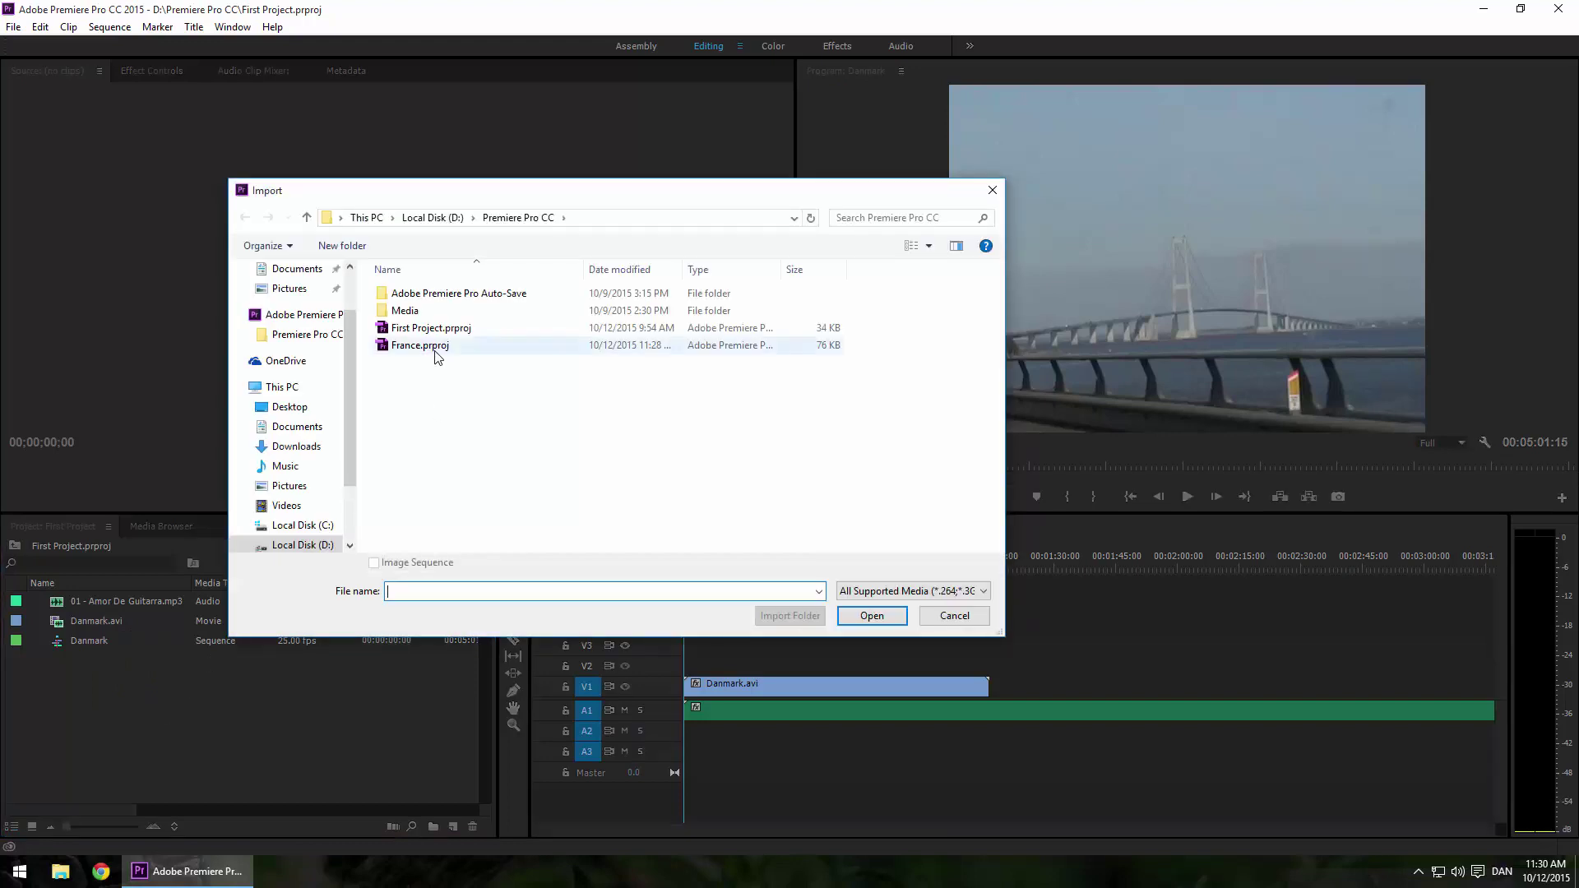
# Step: Import only the France sequence from France.prproj into First Project
pyautogui.click(436, 357)
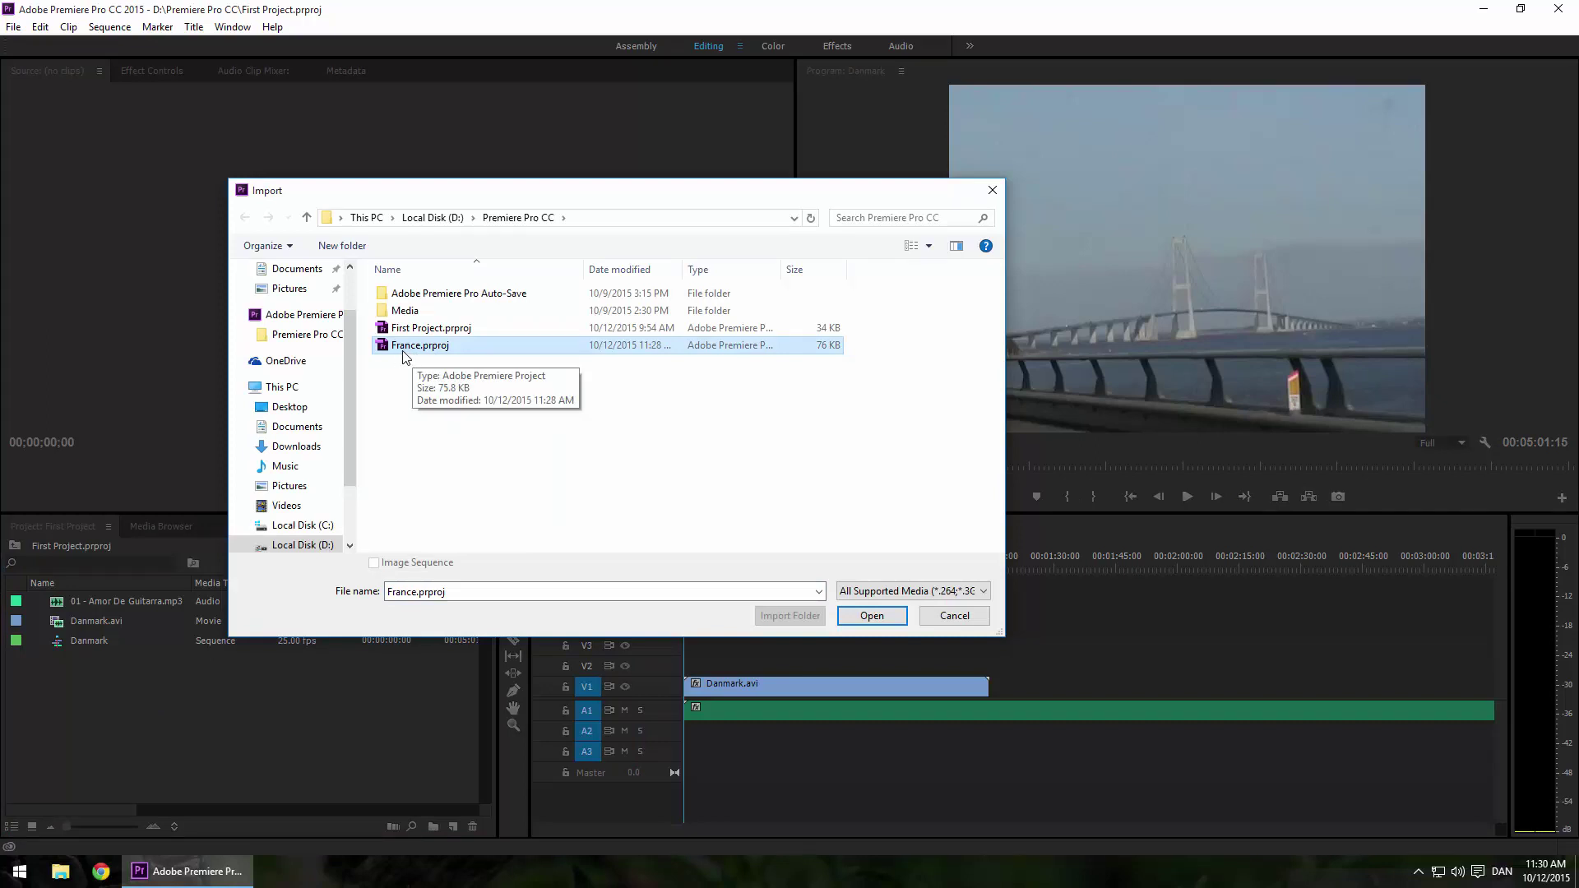
pyautogui.click(871, 617)
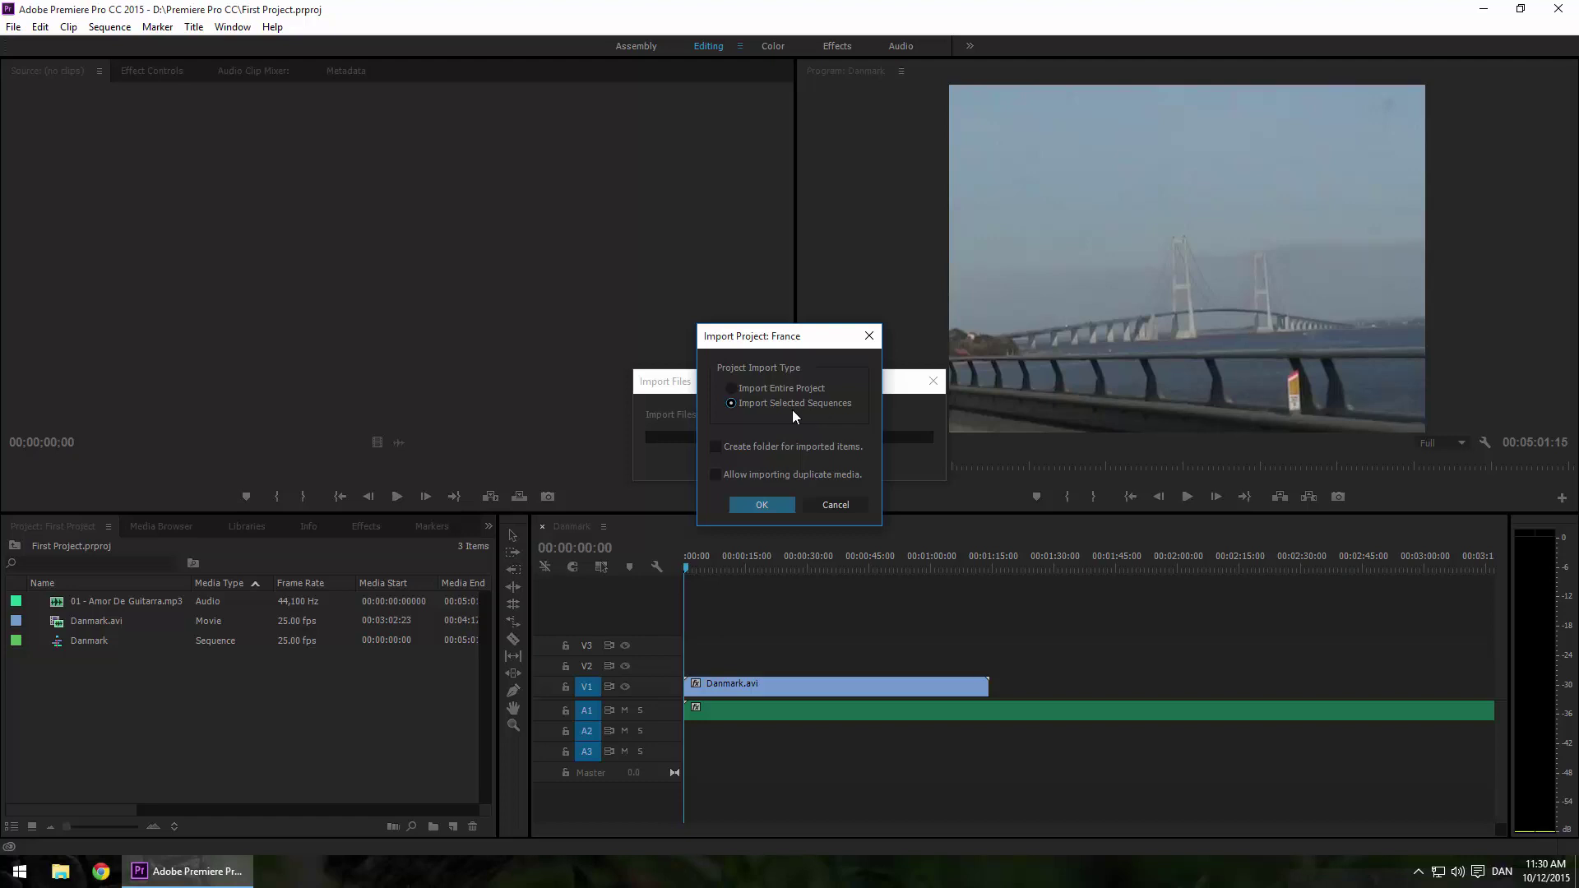
pyautogui.click(769, 505)
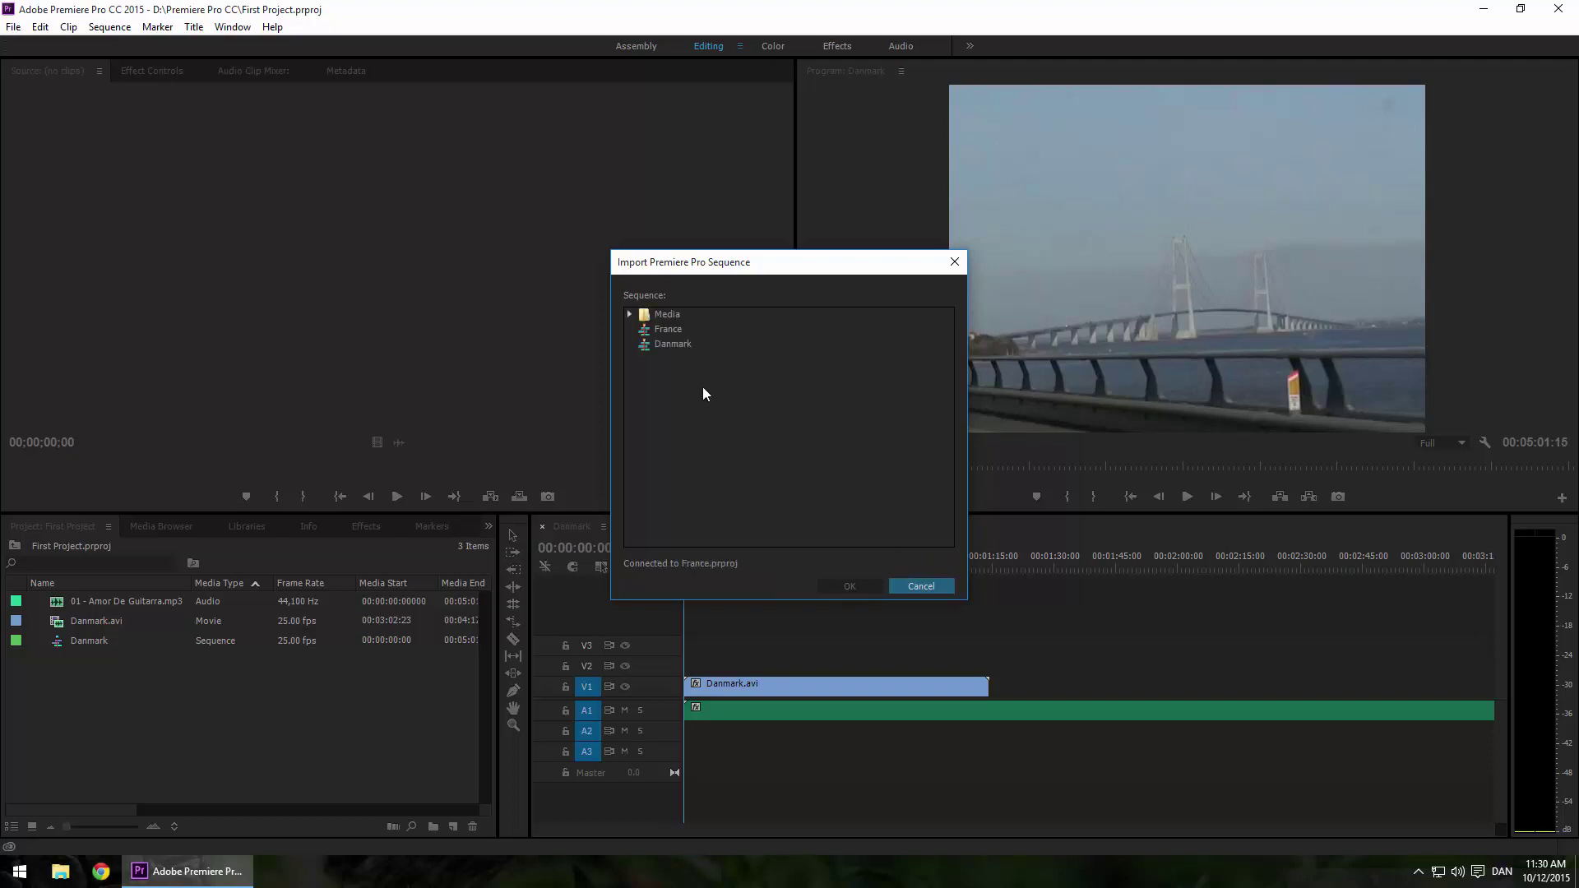
pyautogui.click(672, 329)
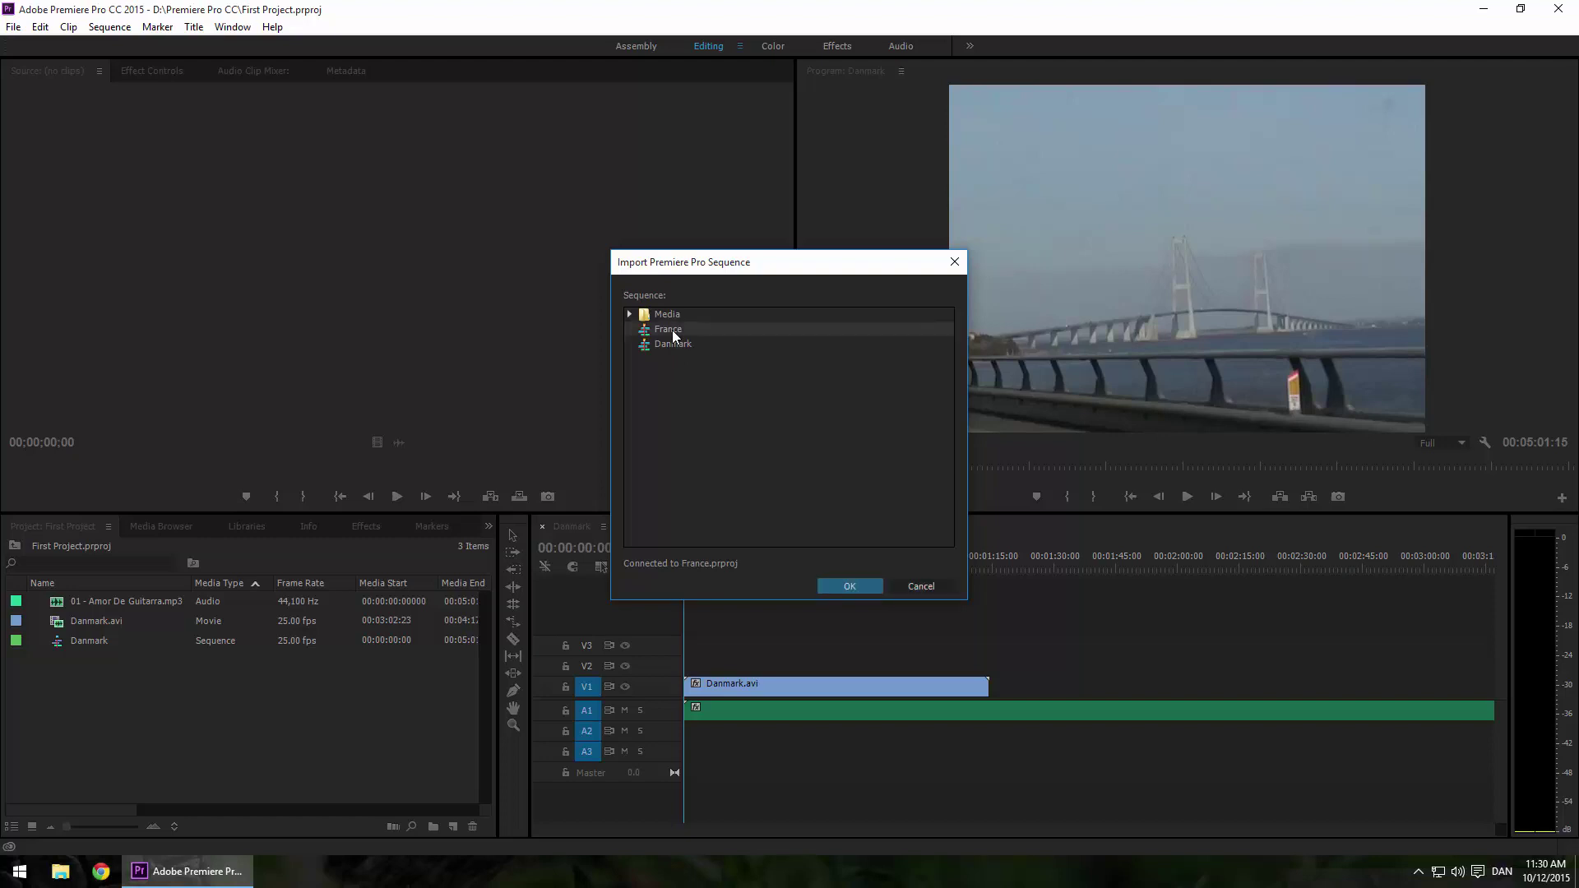
pyautogui.click(848, 585)
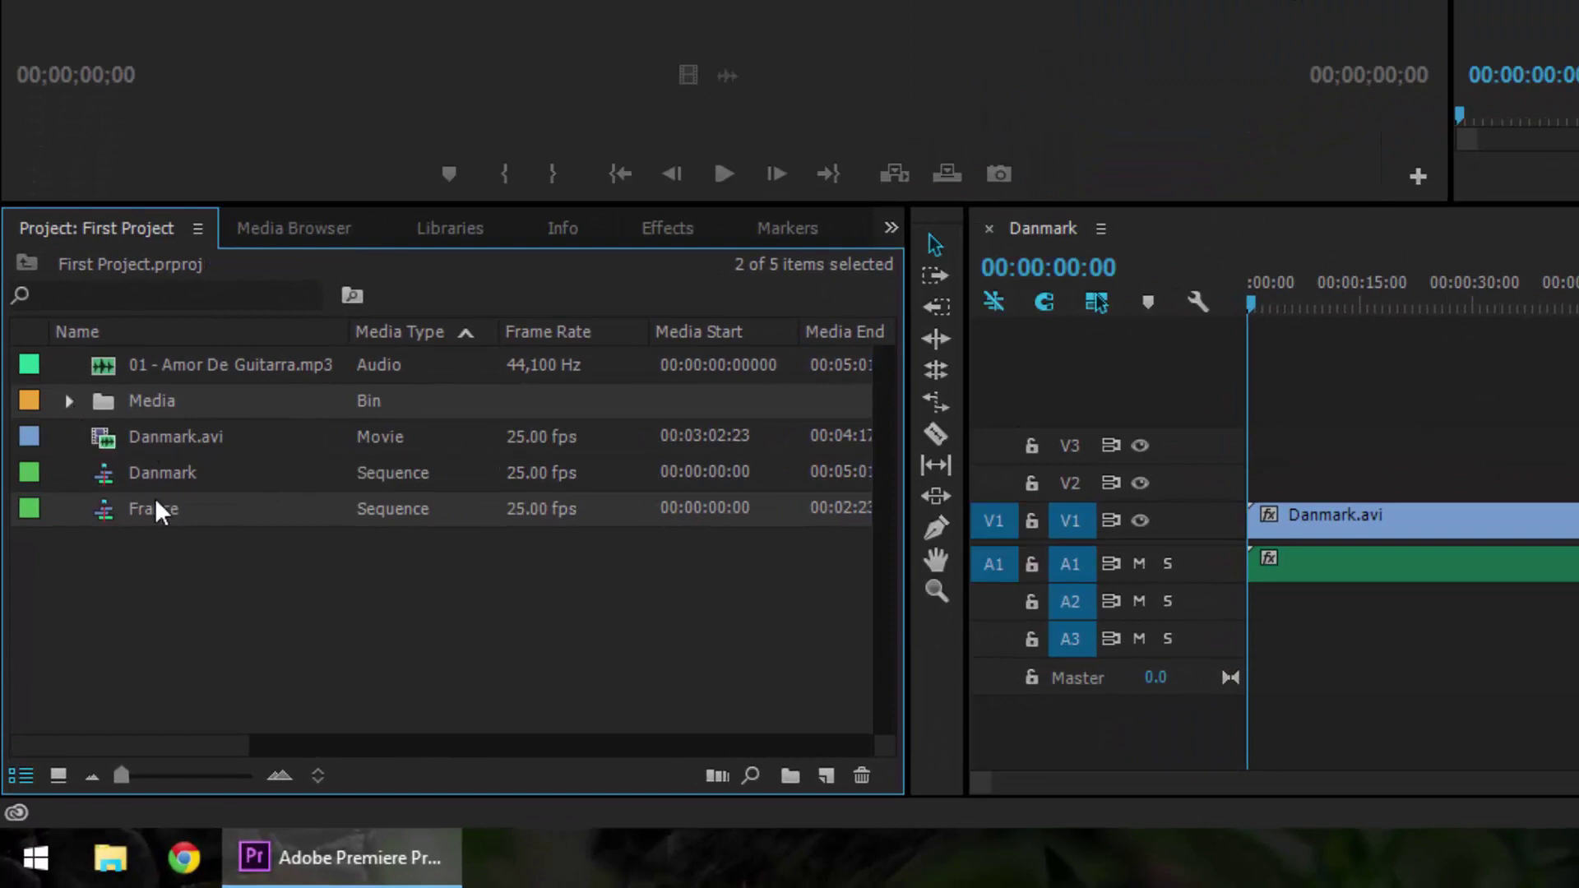
pyautogui.click(69, 400)
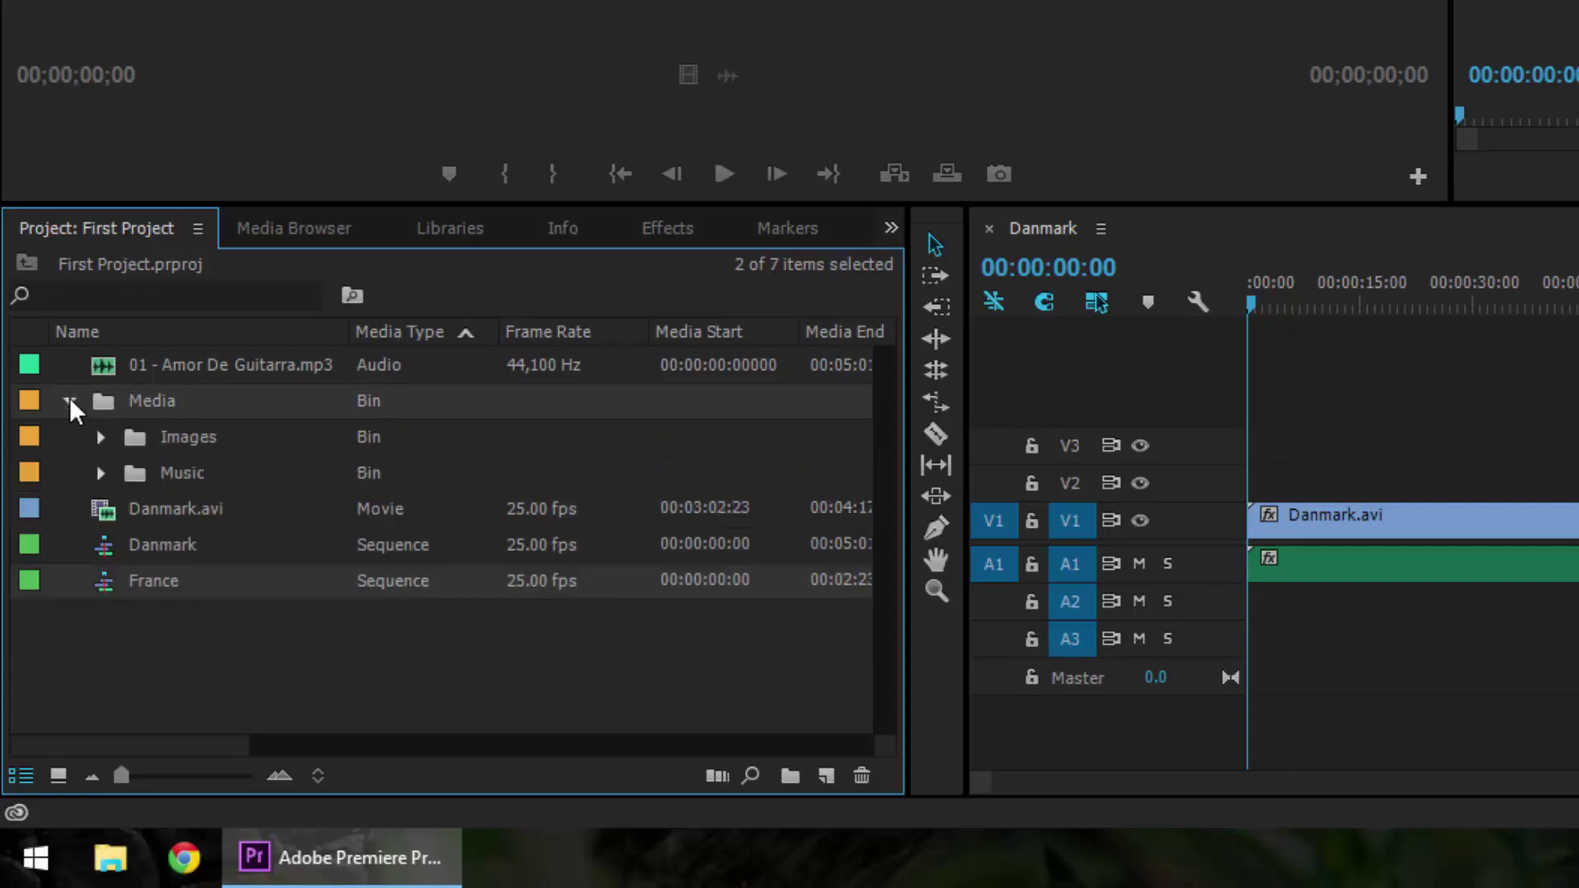
pyautogui.click(100, 436)
pyautogui.click(100, 437)
pyautogui.click(101, 472)
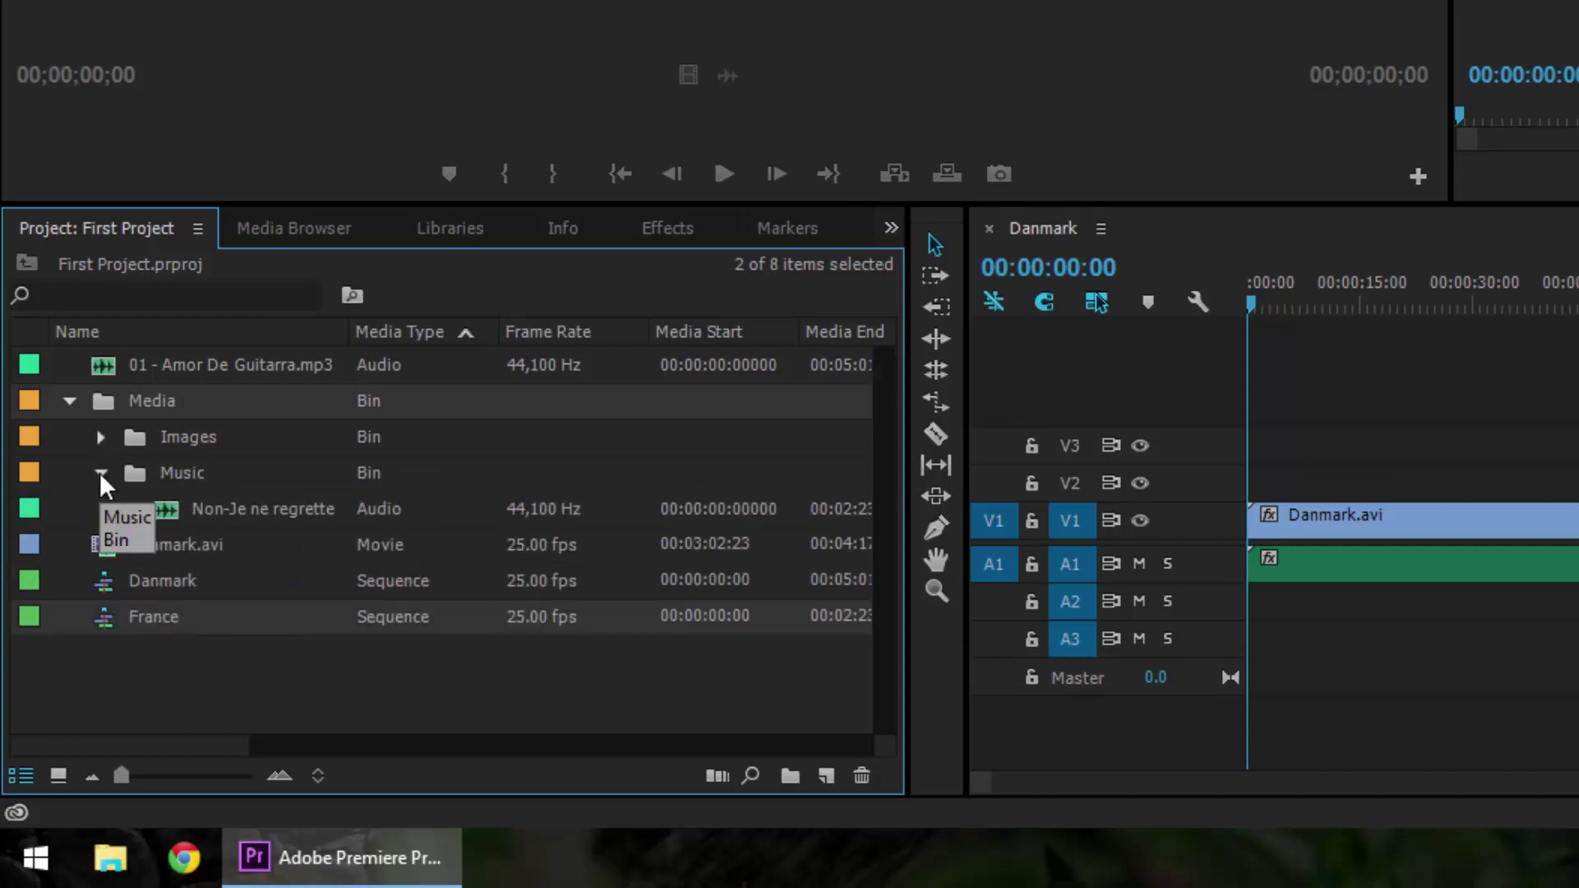
pyautogui.click(101, 472)
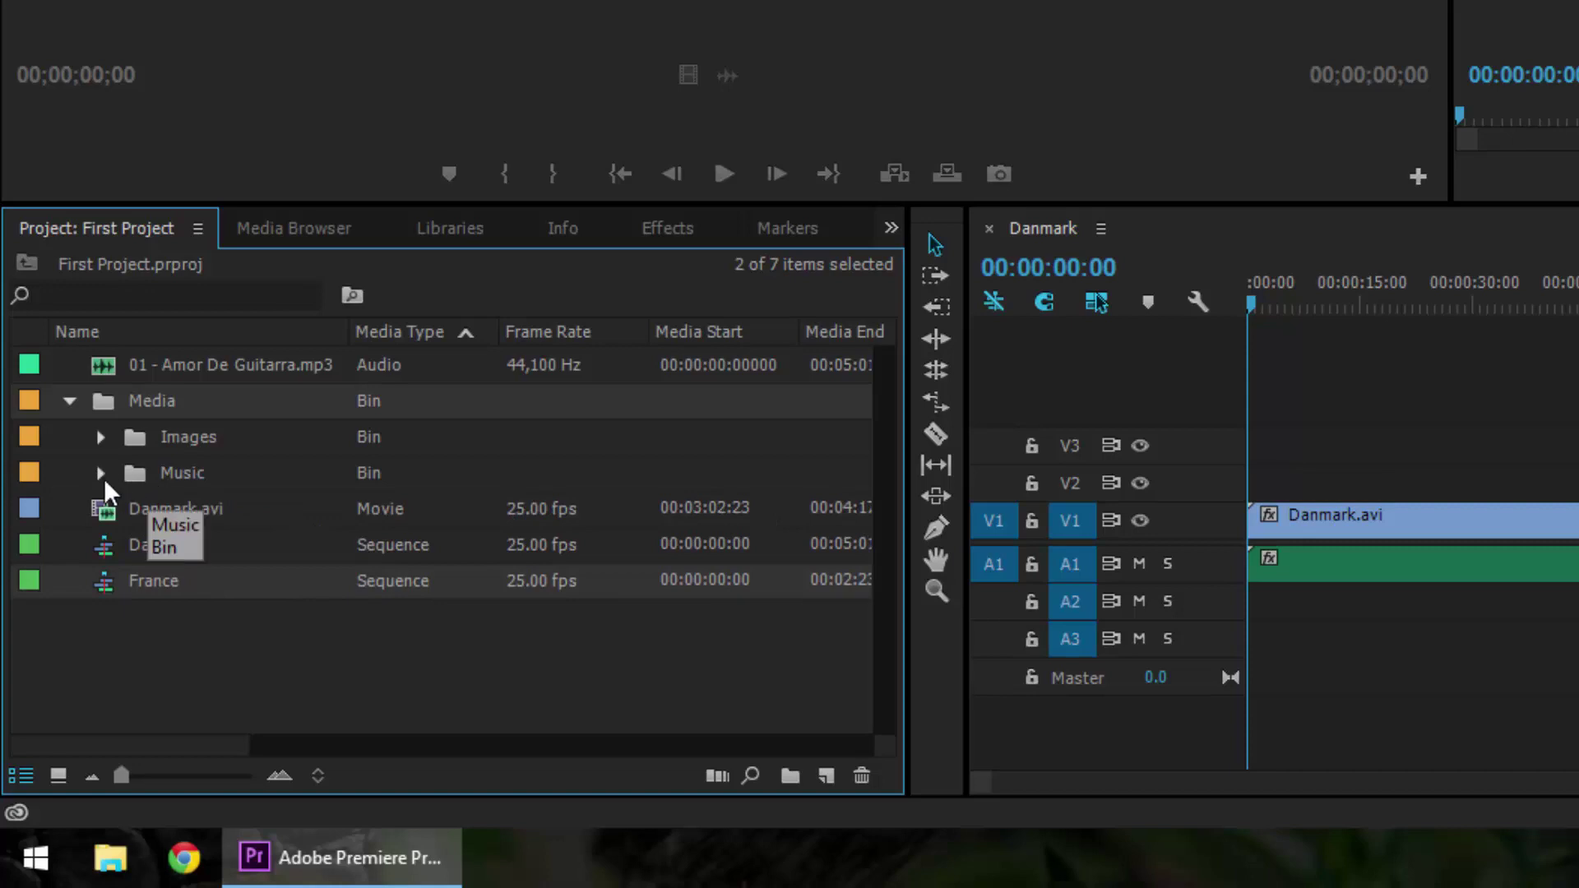
pyautogui.click(101, 472)
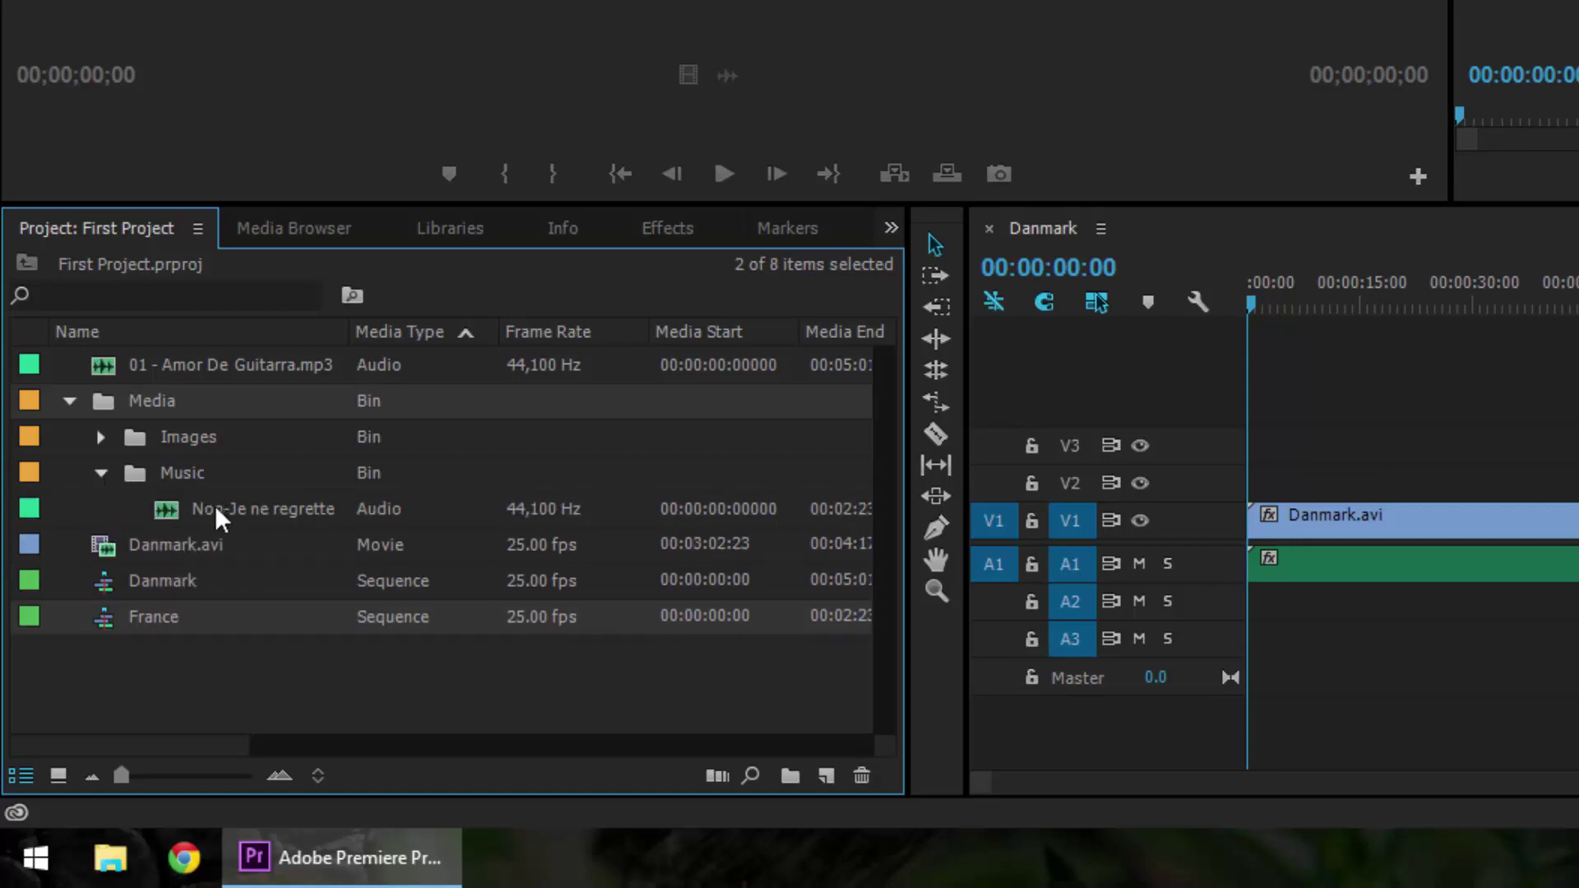
pyautogui.click(69, 400)
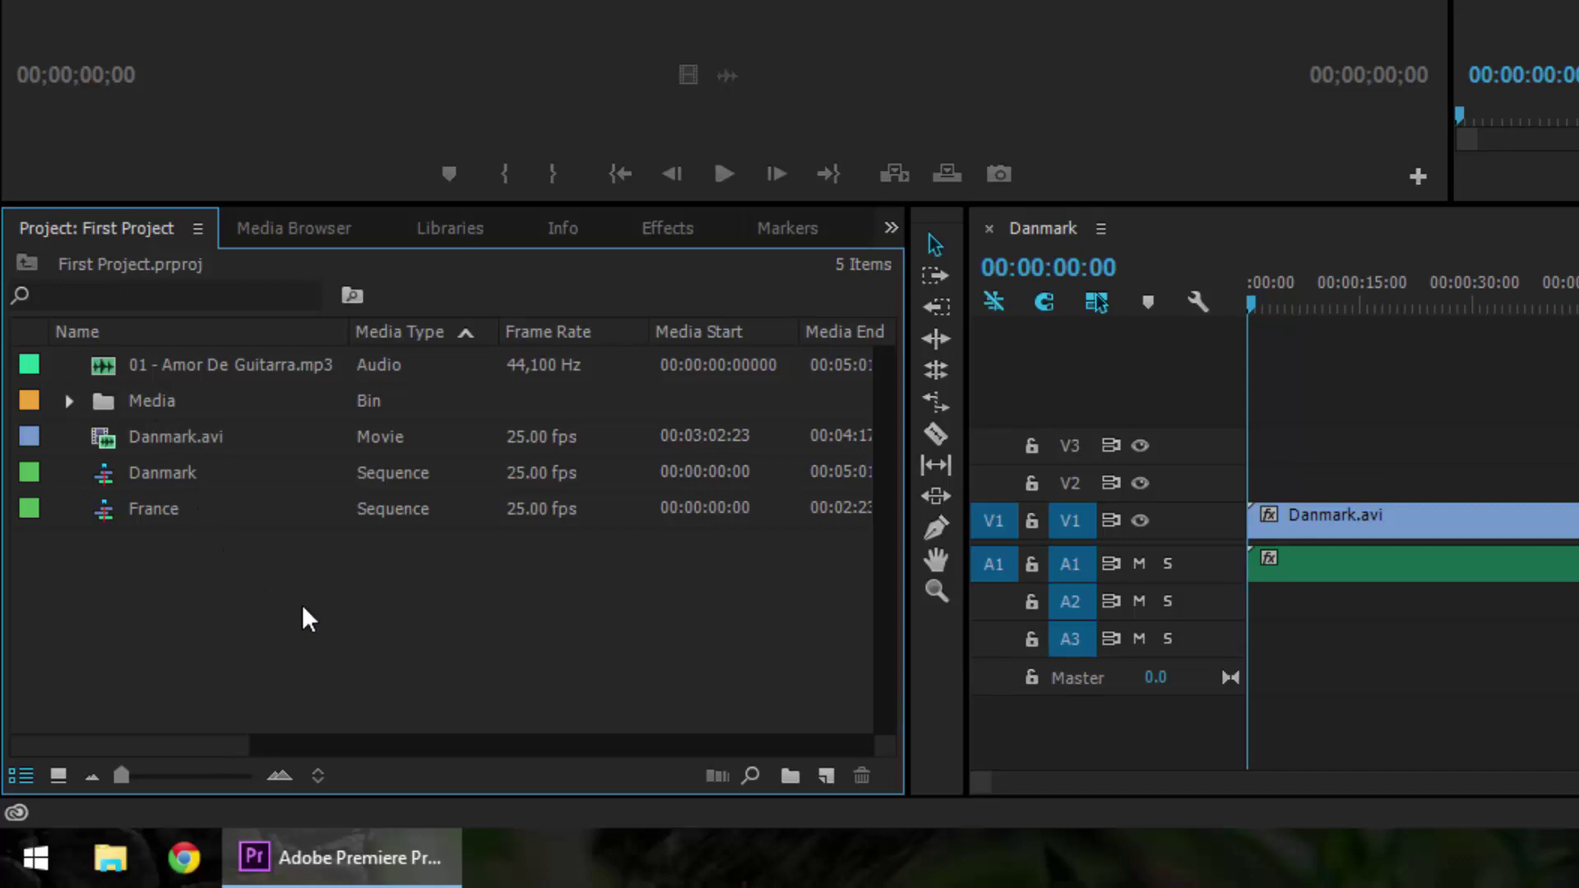
# Step: In the Media Browser, navigate D: > Premiere Pro CC > France.prproj > Media > Images
pyautogui.click(309, 239)
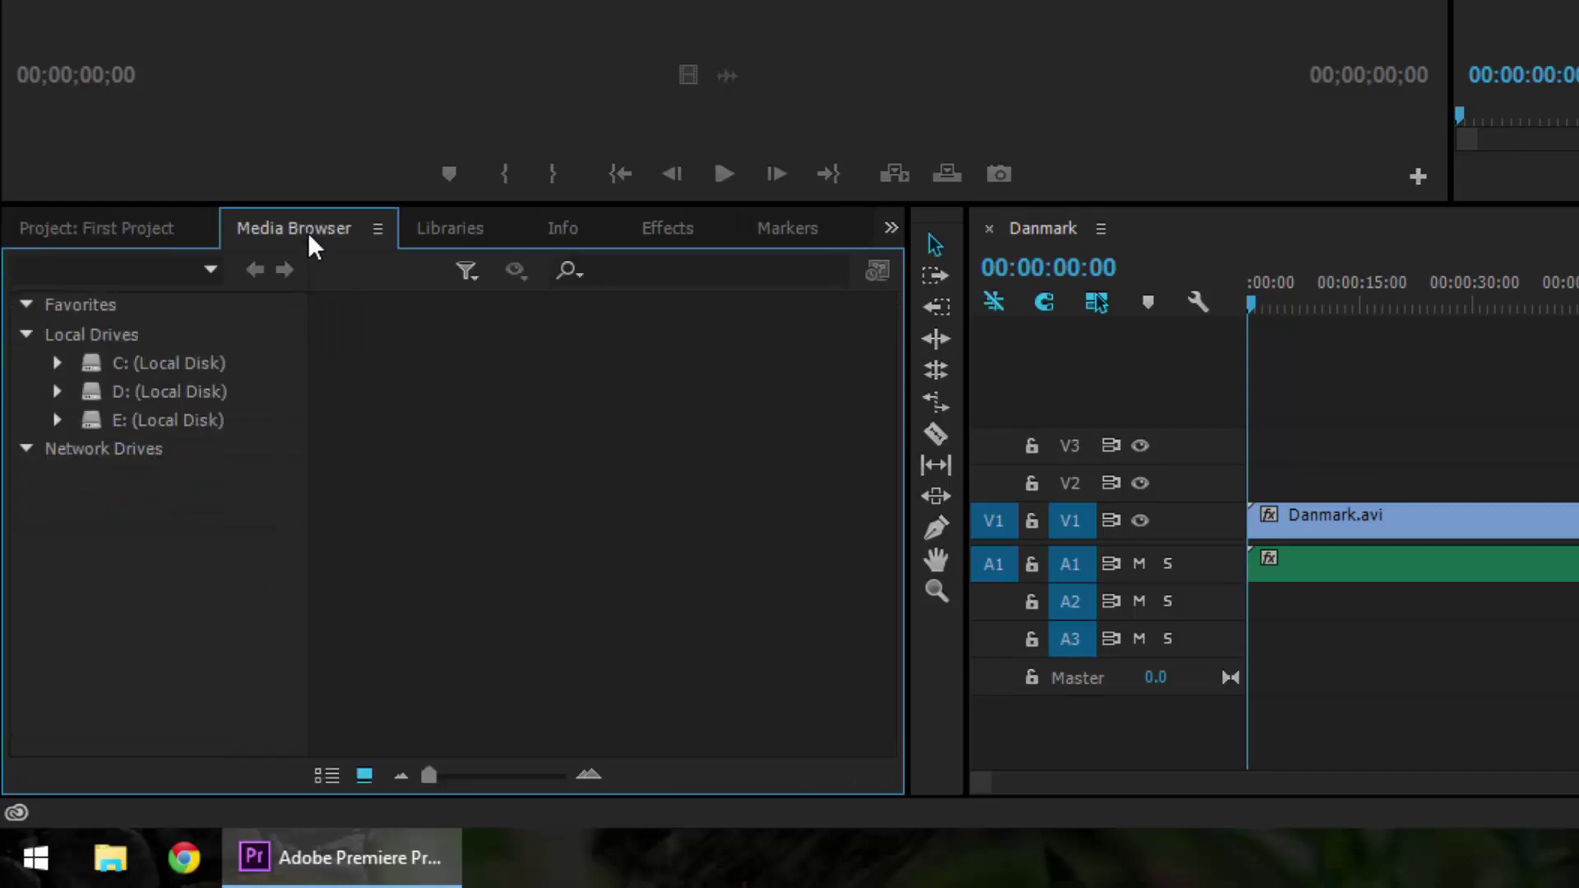
pyautogui.click(57, 392)
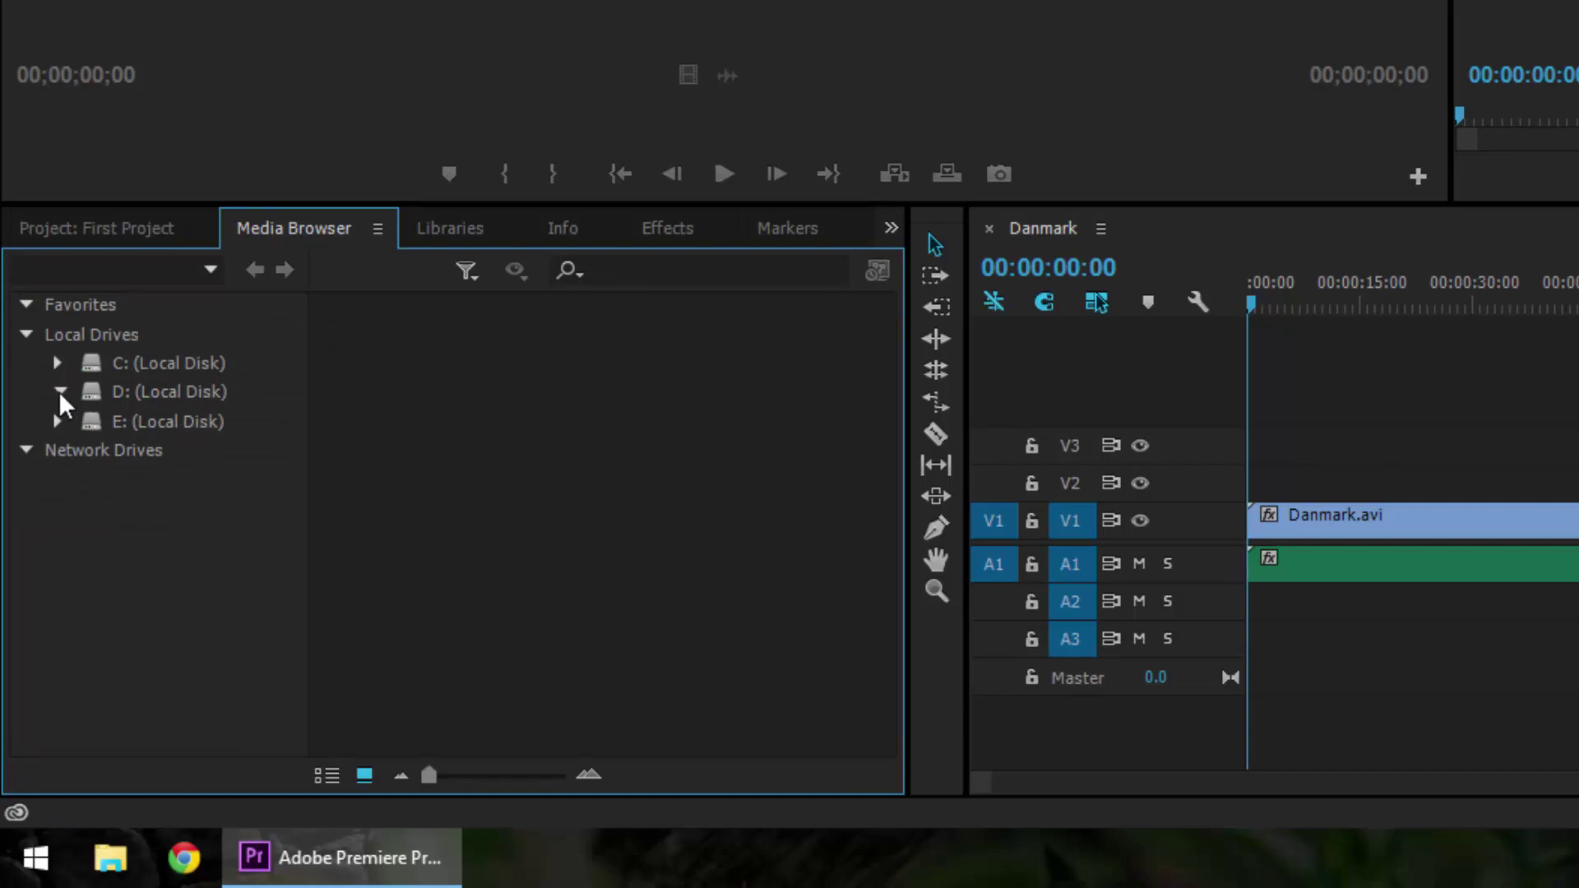
pyautogui.click(93, 444)
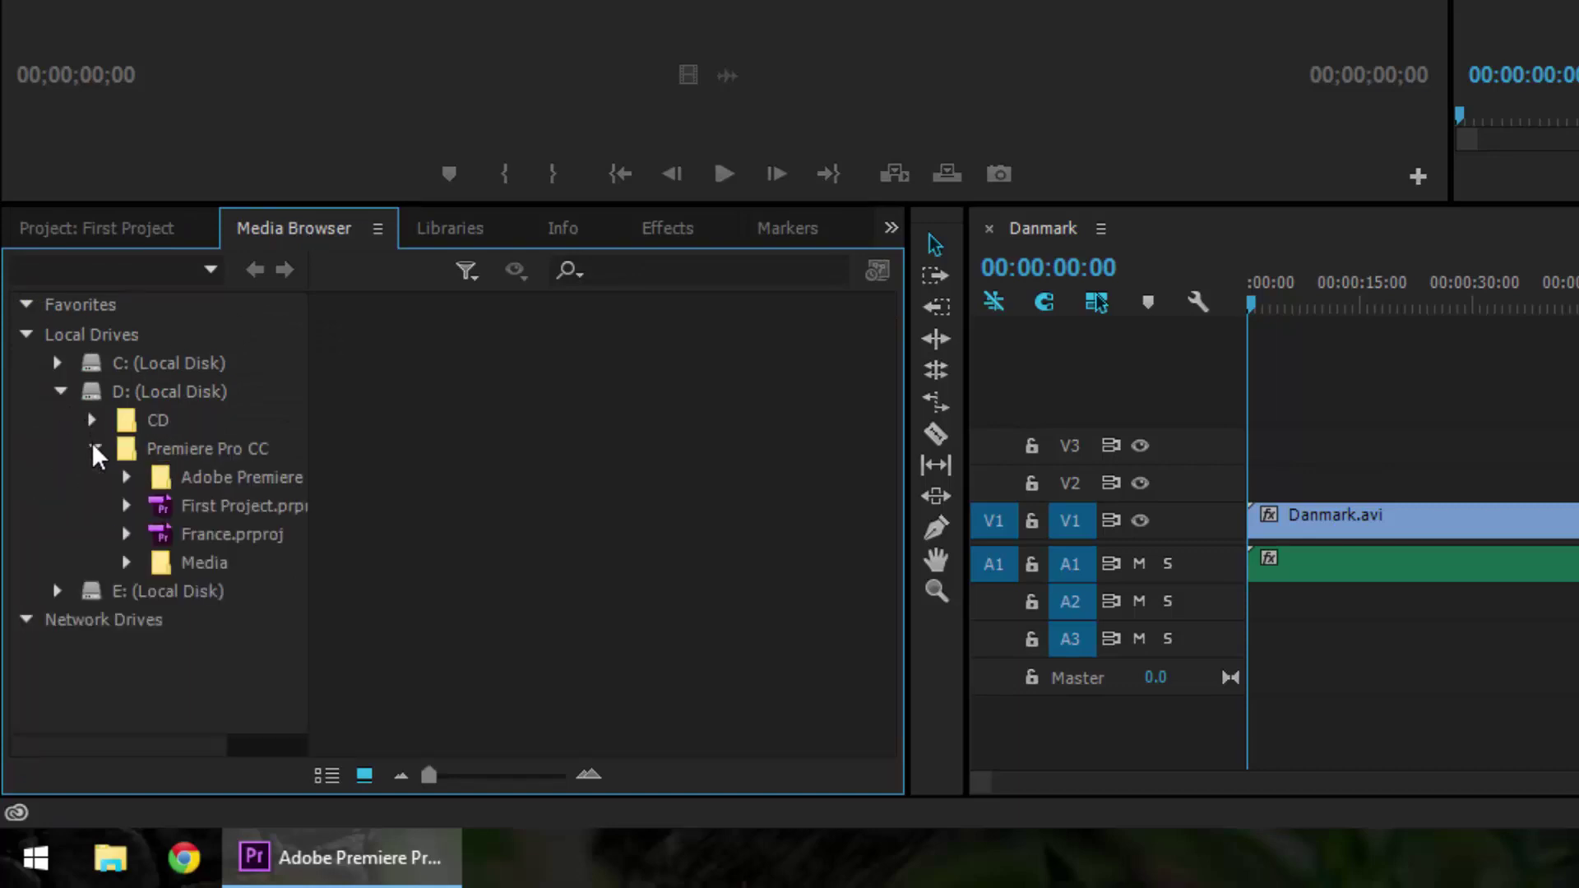
pyautogui.click(226, 541)
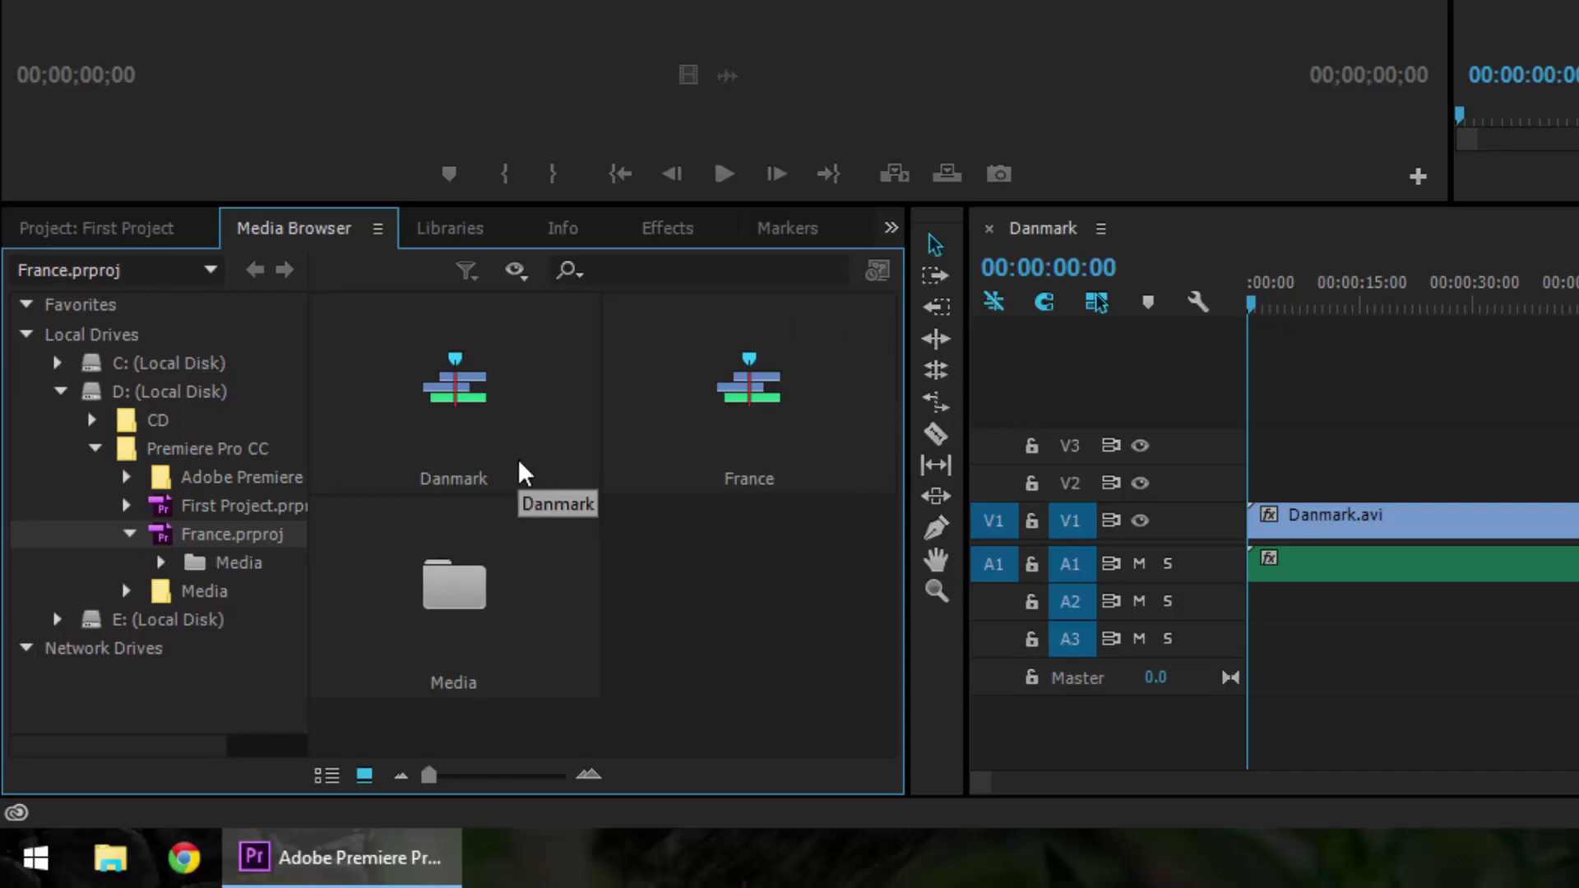
pyautogui.click(161, 563)
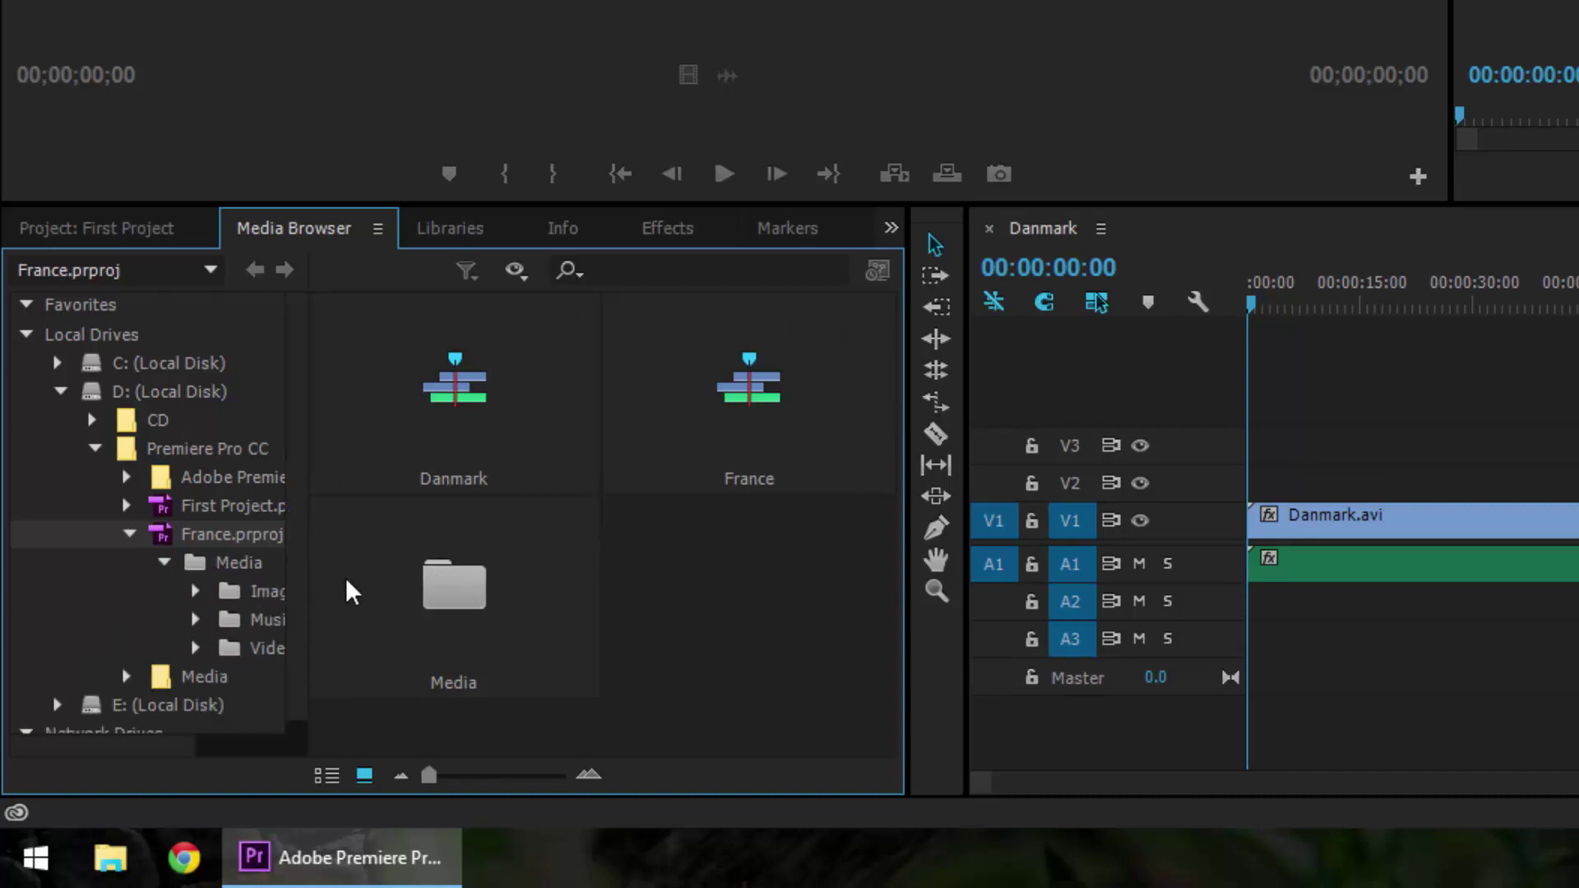
pyautogui.click(196, 592)
pyautogui.click(226, 593)
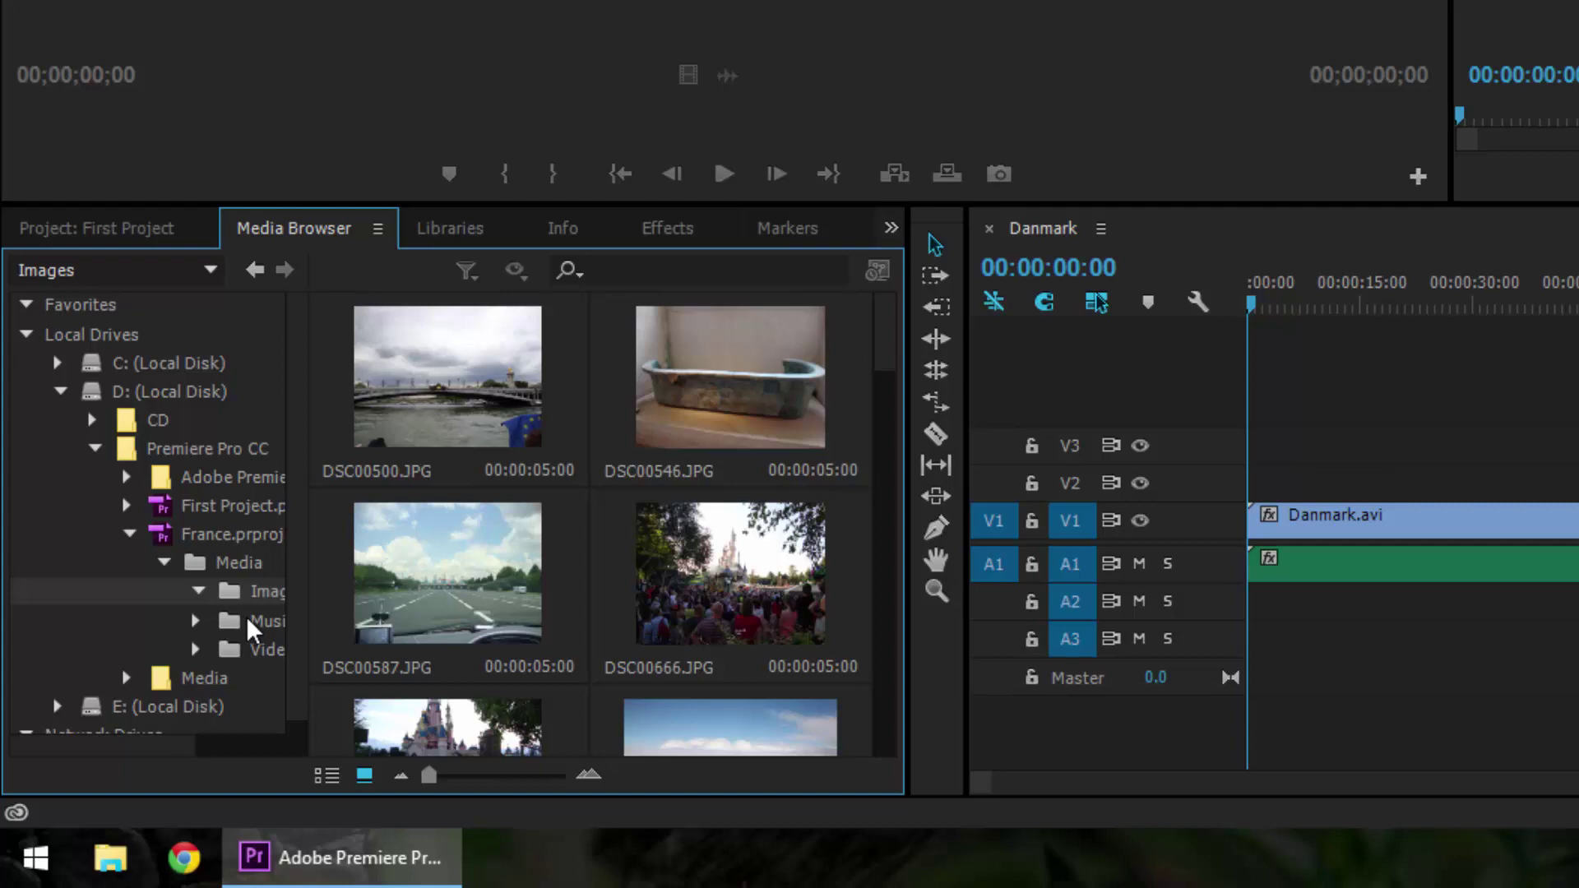
# Step: Import DSC00500.JPG from the Media Browser and view it in the First Project panel
pyautogui.rightClick(447, 427)
pyautogui.click(490, 440)
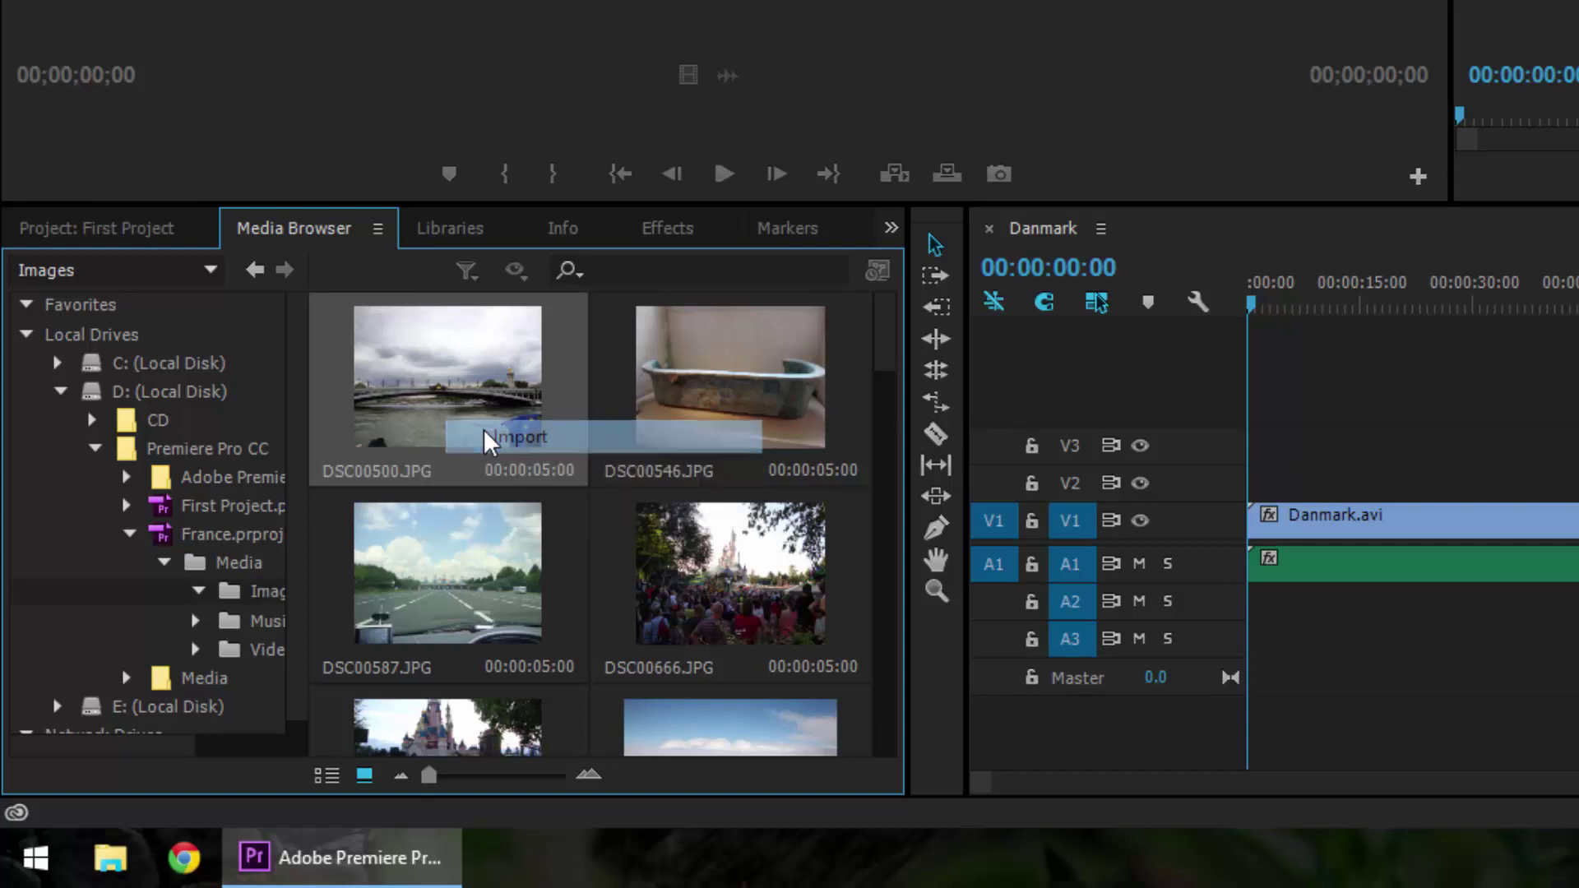
pyautogui.click(160, 234)
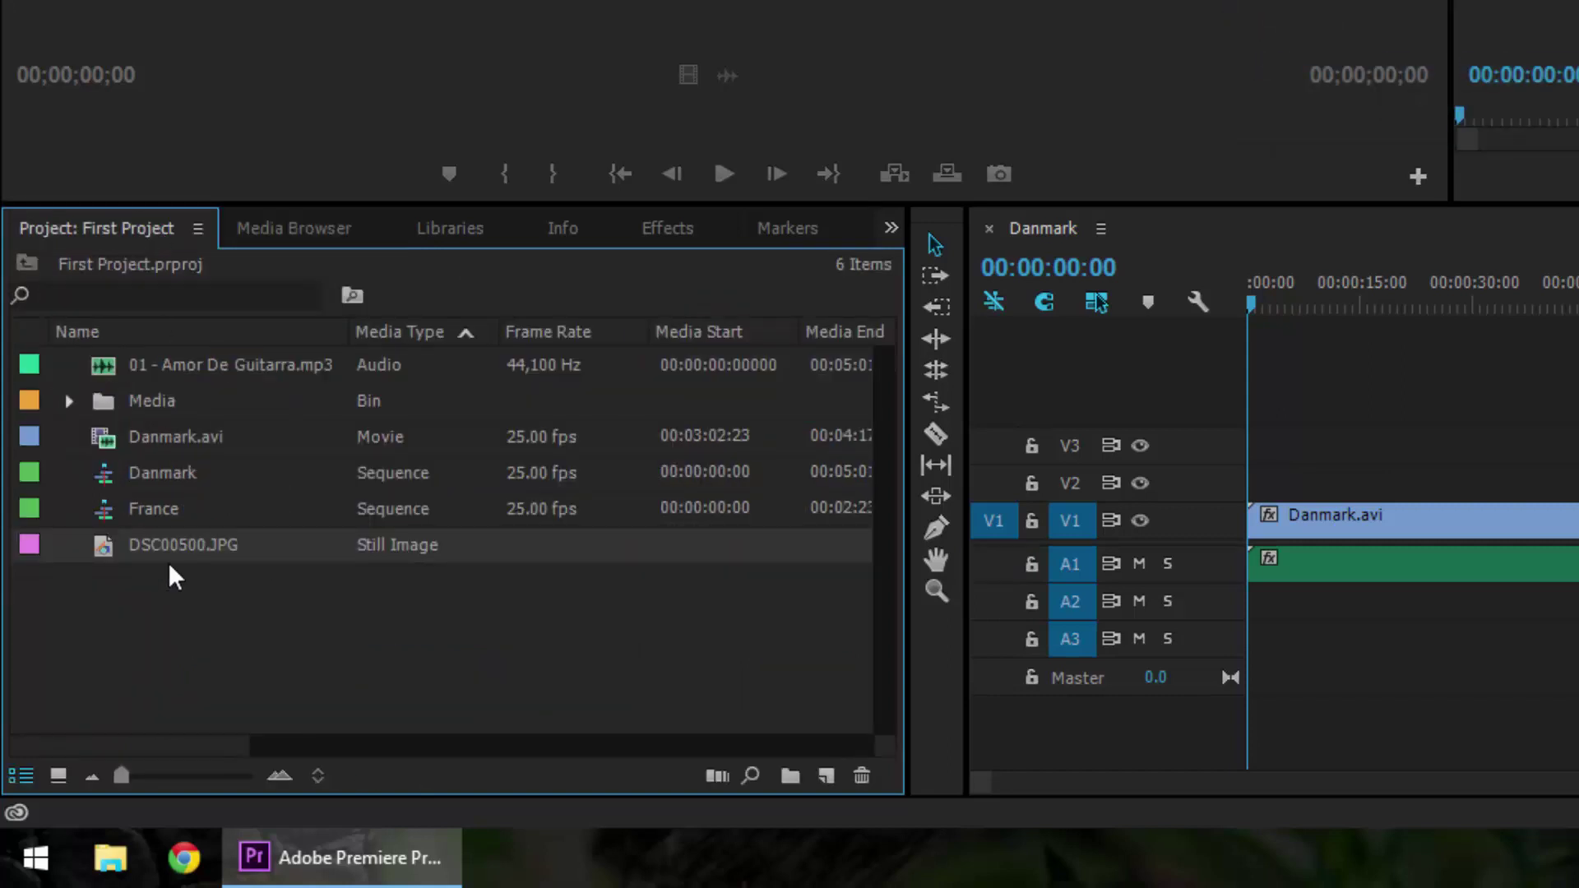